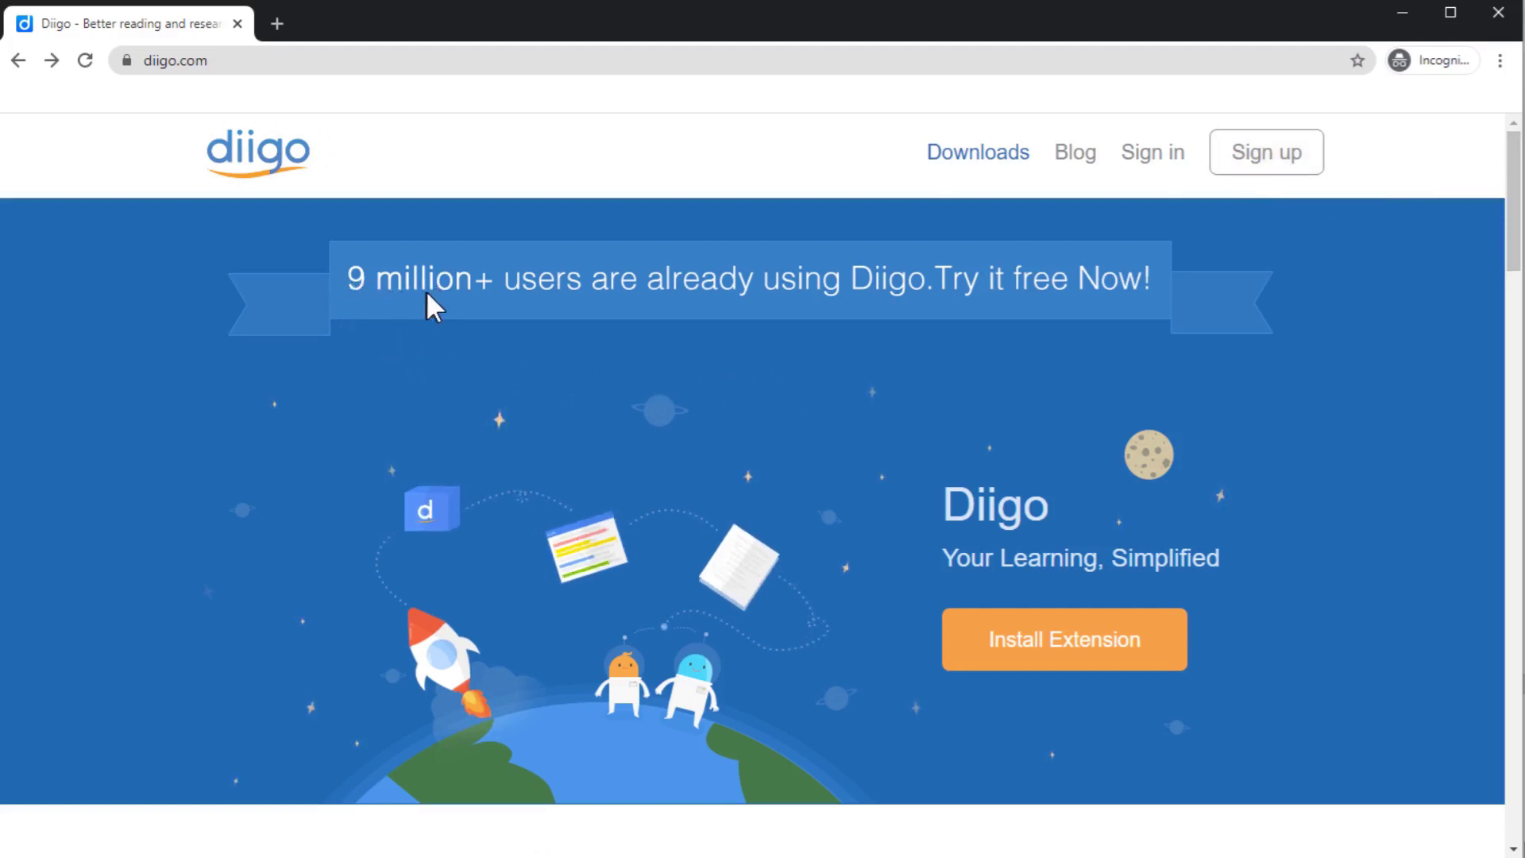
Step: Open Diigo's pricing and plans page and choose the Free plan
mouse_move(1514, 187)
left_mouse_down()
mouse_move(1504, 666)
mouse_move(1495, 698)
mouse_move(1361, 805)
left_mouse_up()
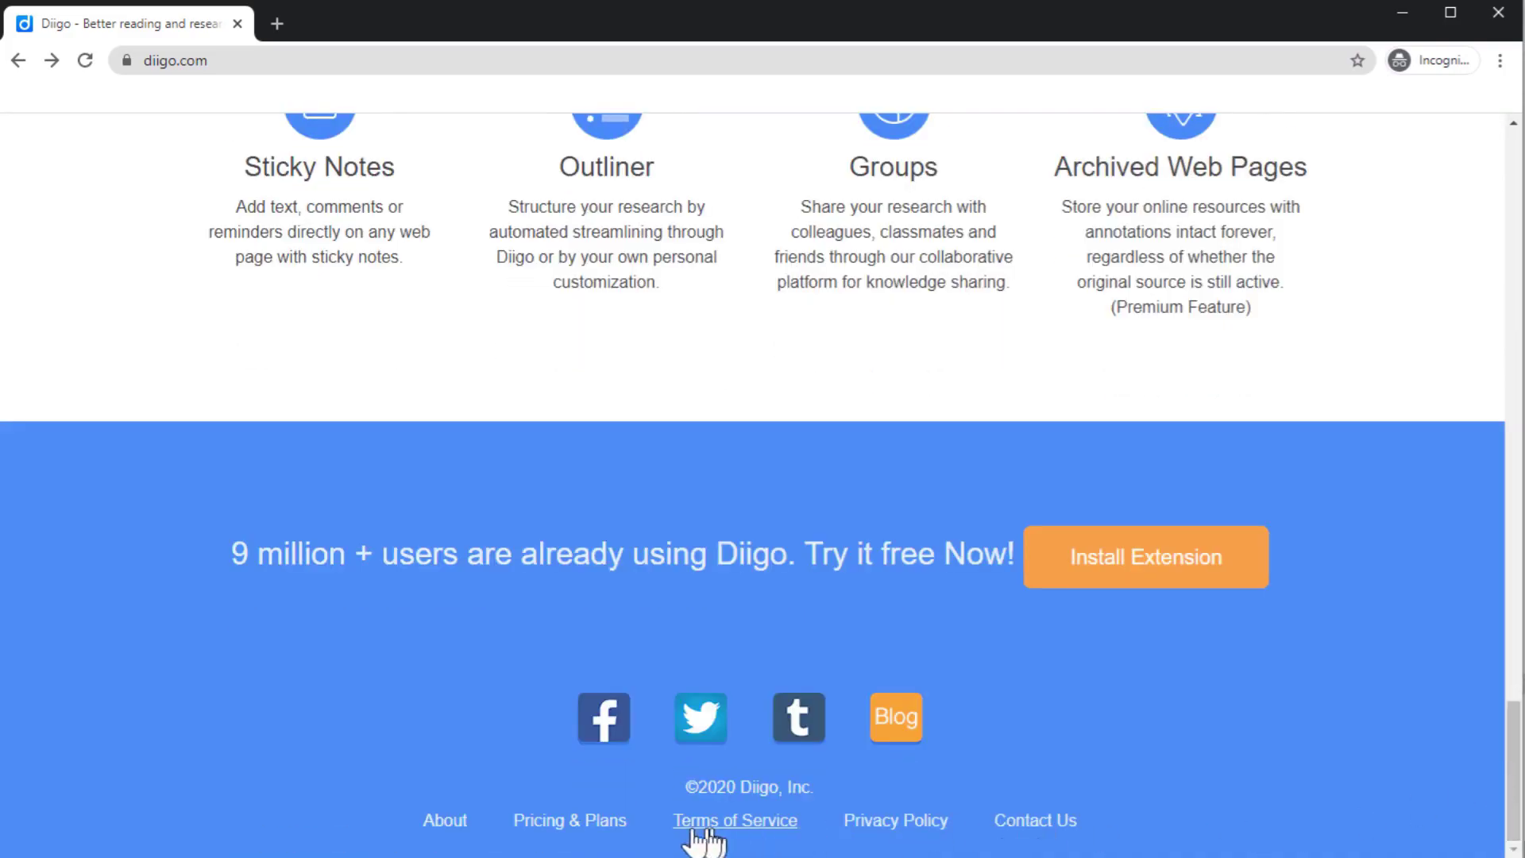
left_click(572, 827)
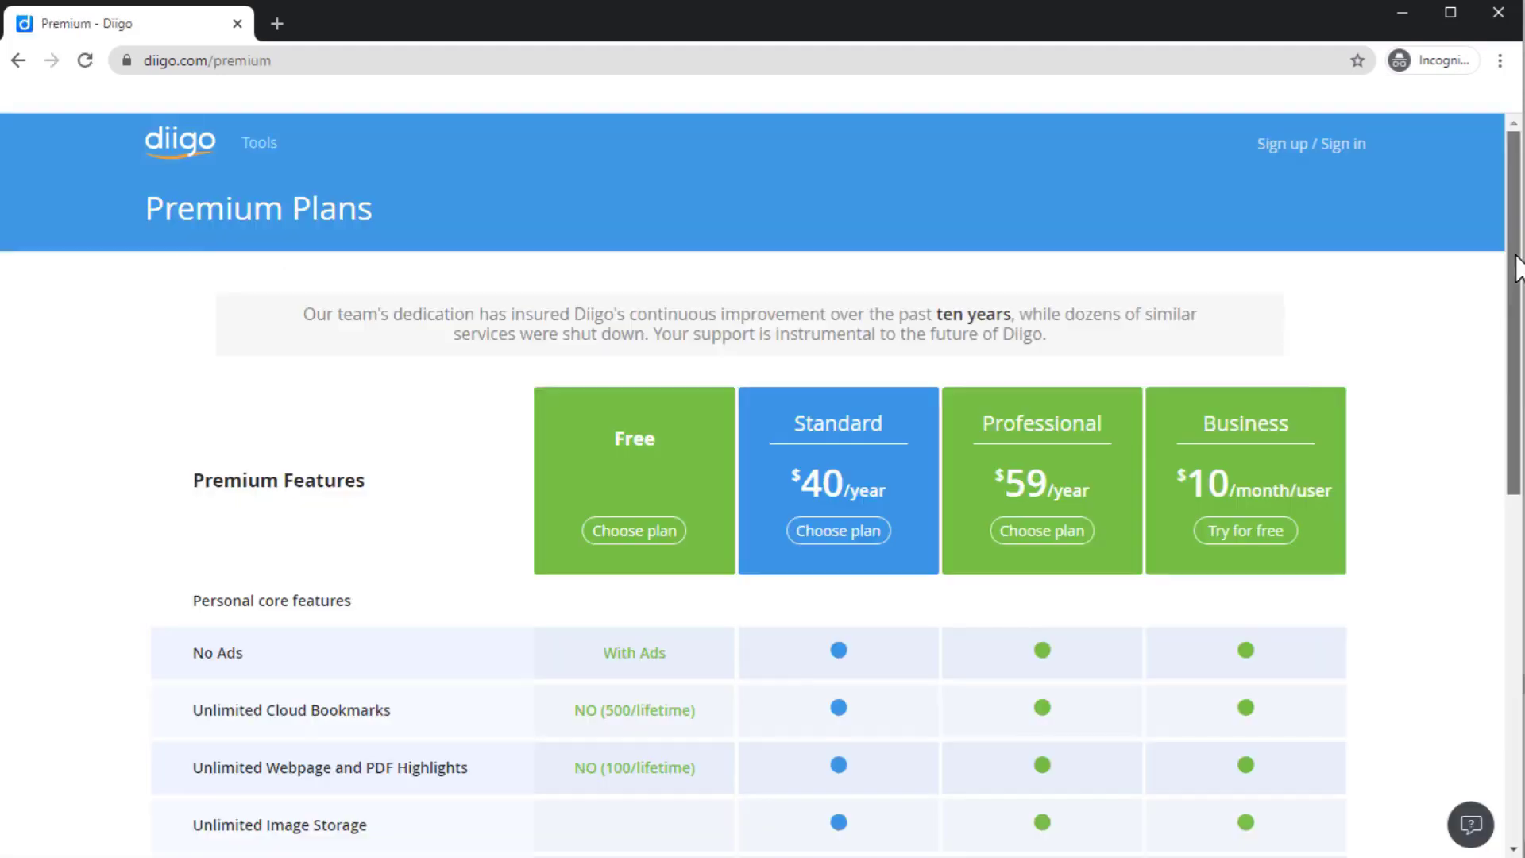
left_click_drag(1517, 266, 1501, 317)
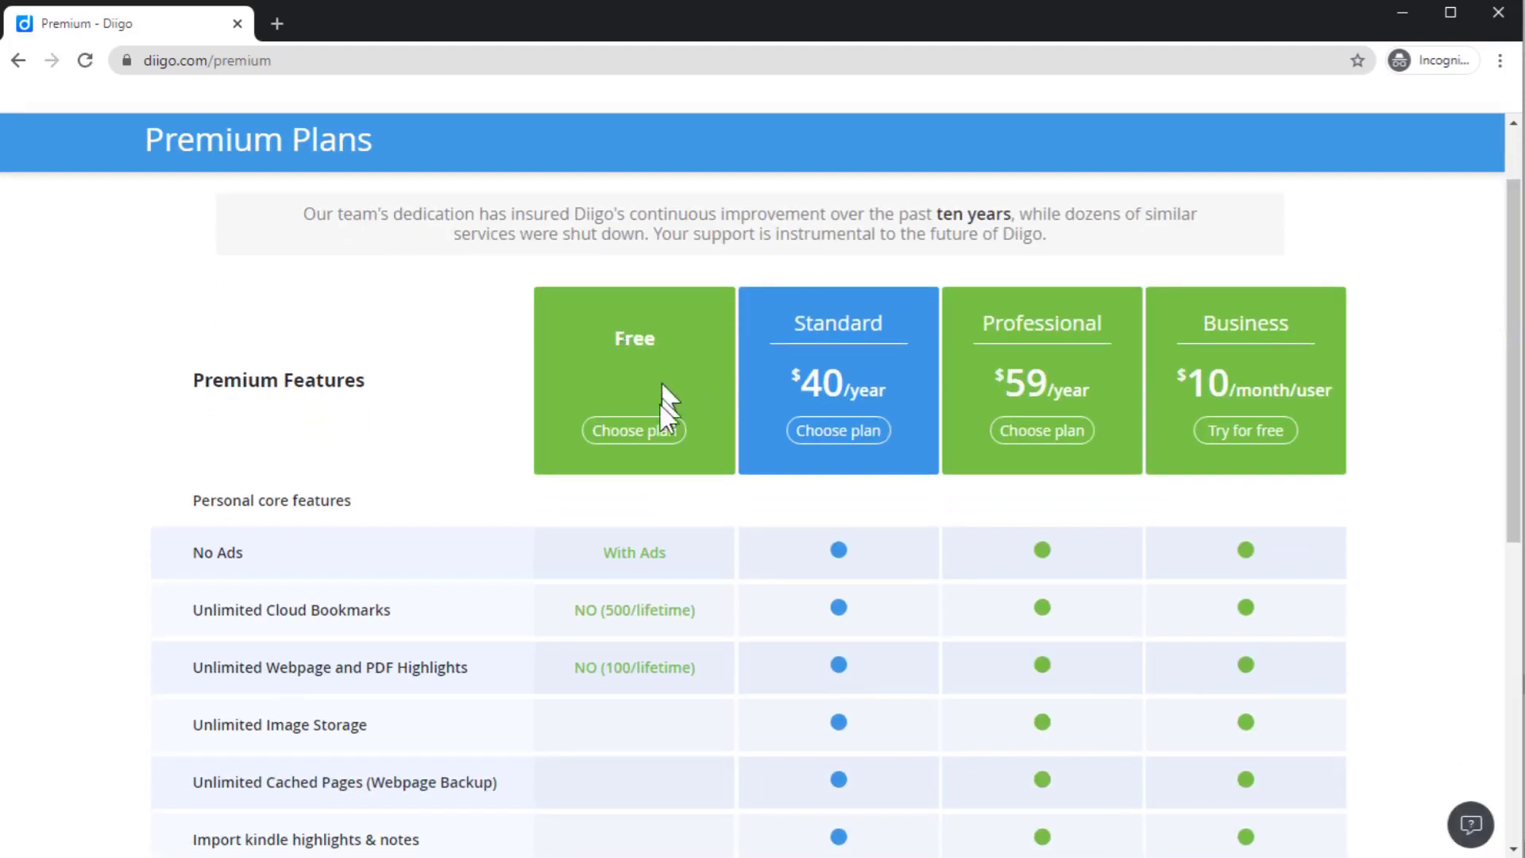
left_click(640, 439)
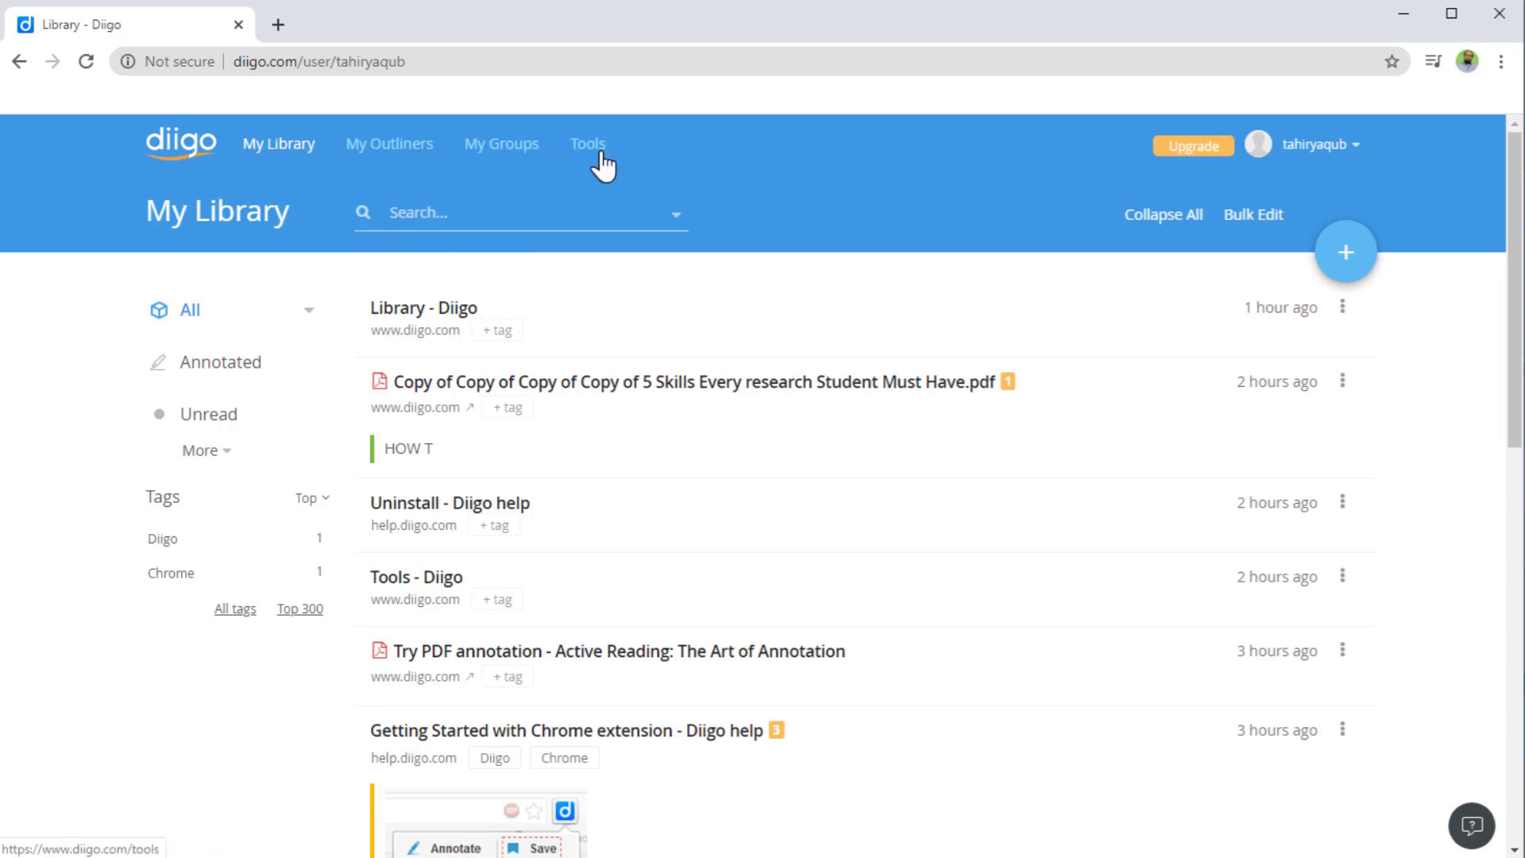
Step: Install the Diigo Web Collector - Capture and Annotate extension for Chrome from Diigo's Tools page and dismiss its notification
scroll(381, 698, "down", 3)
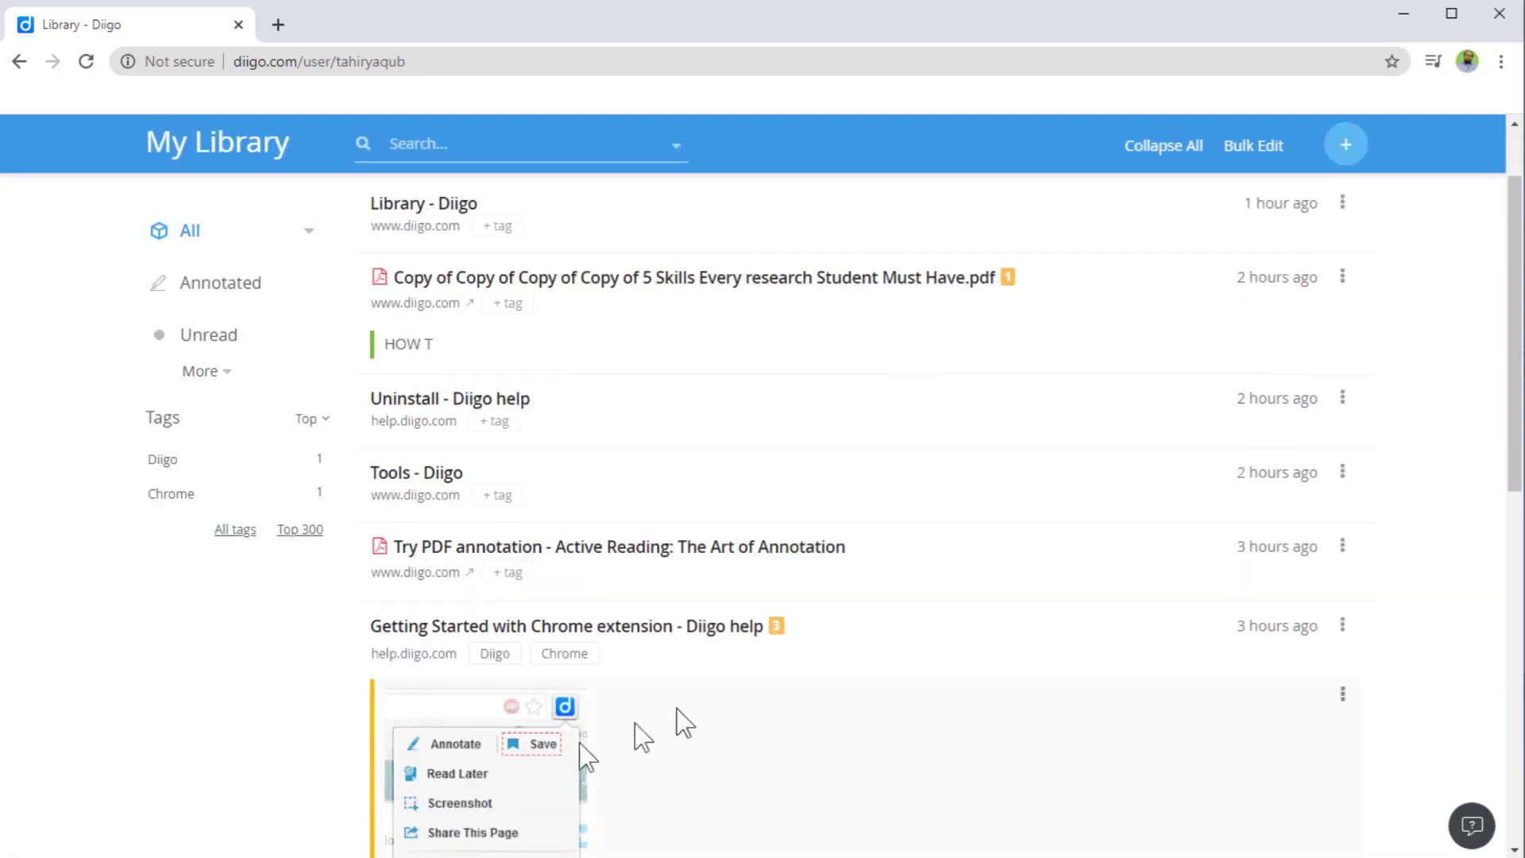
scroll(818, 636, "down", 1)
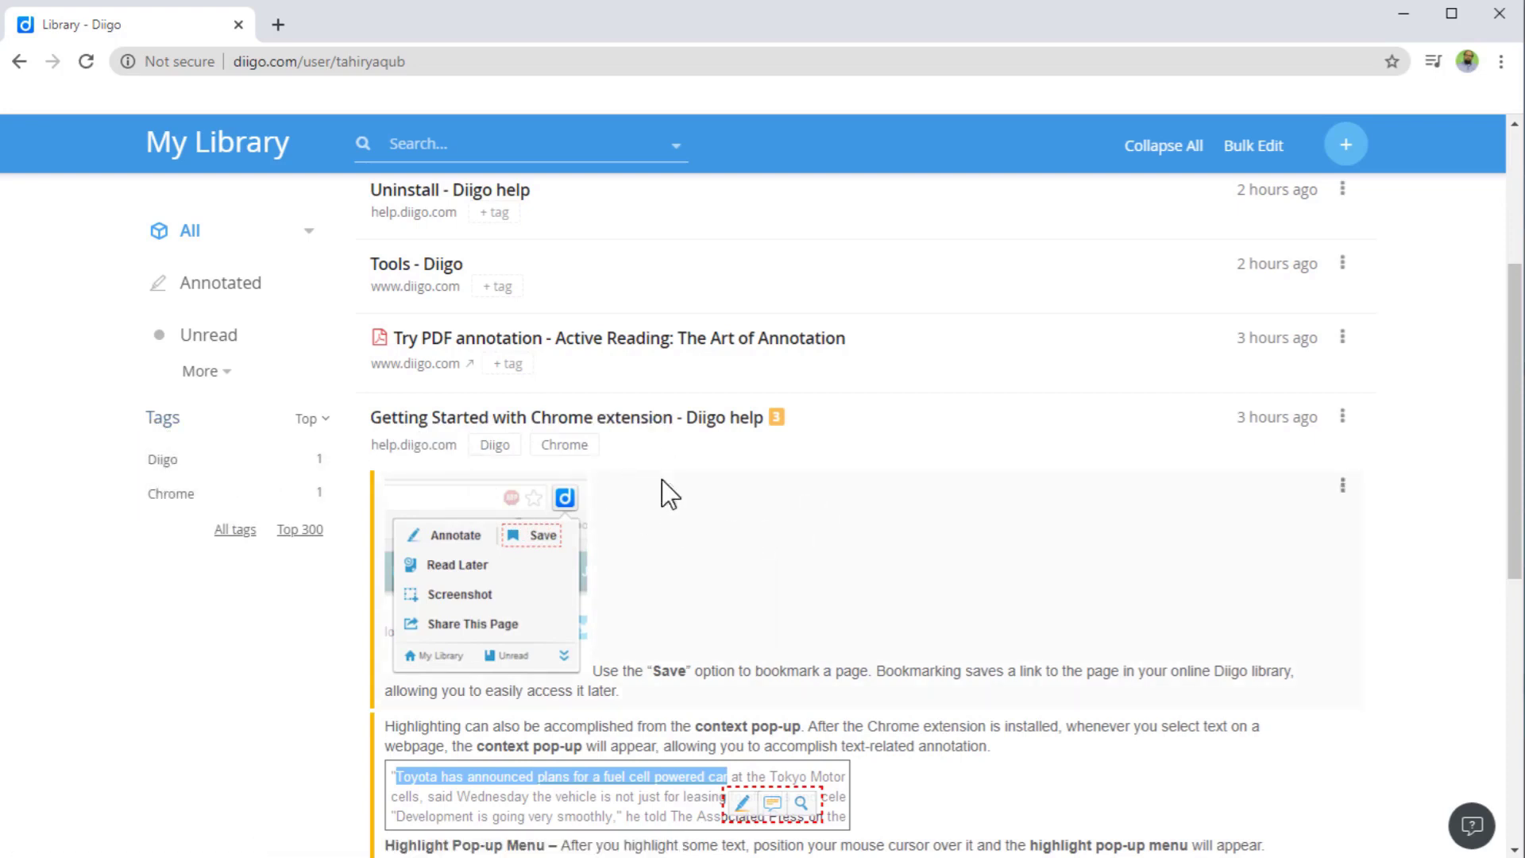
scroll(691, 506, "up", 1)
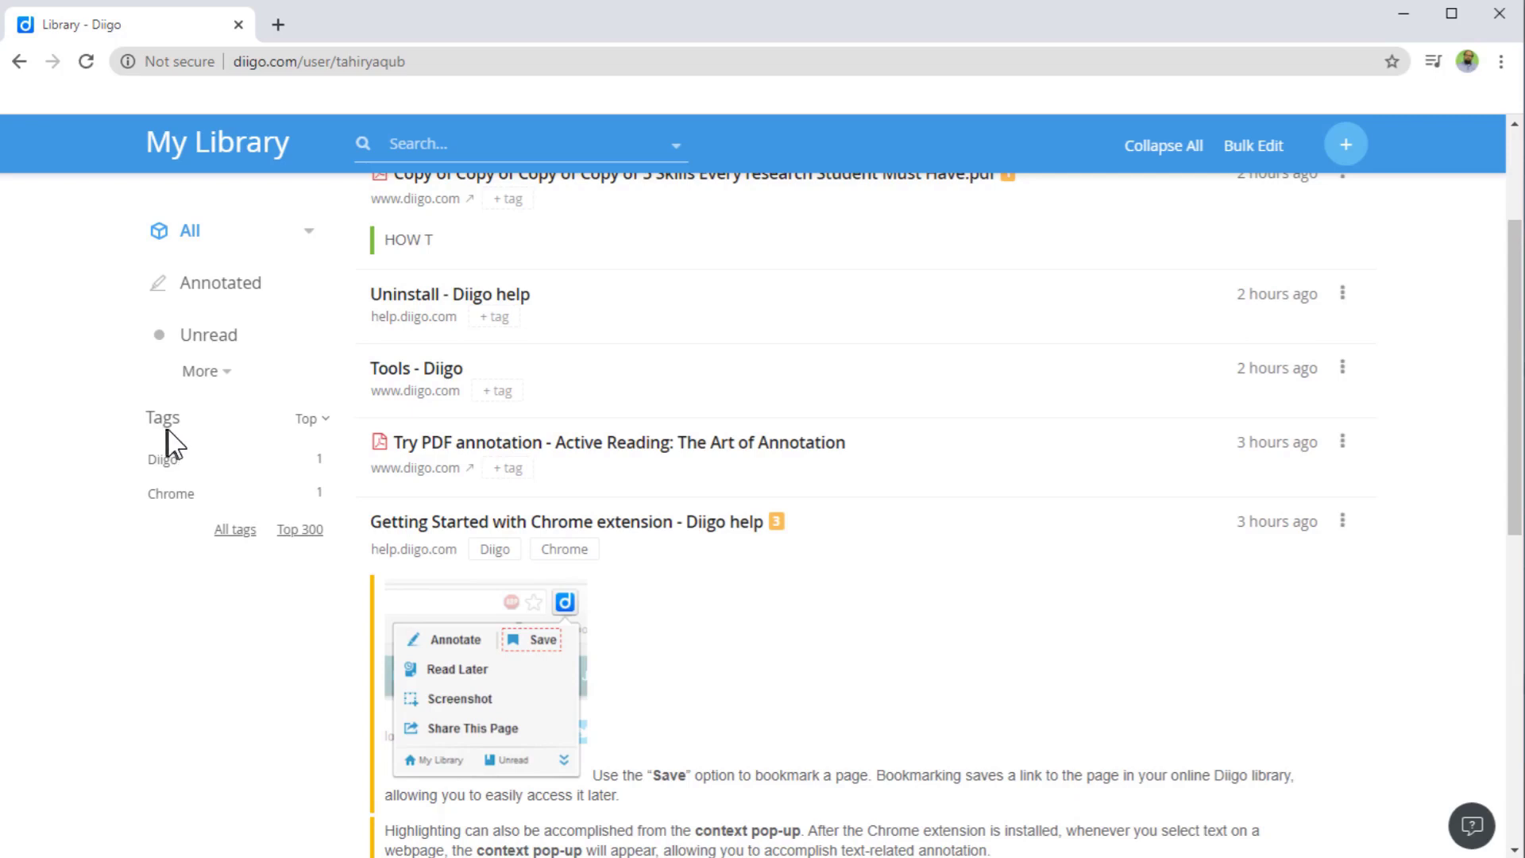
scroll(168, 442, "up", 2)
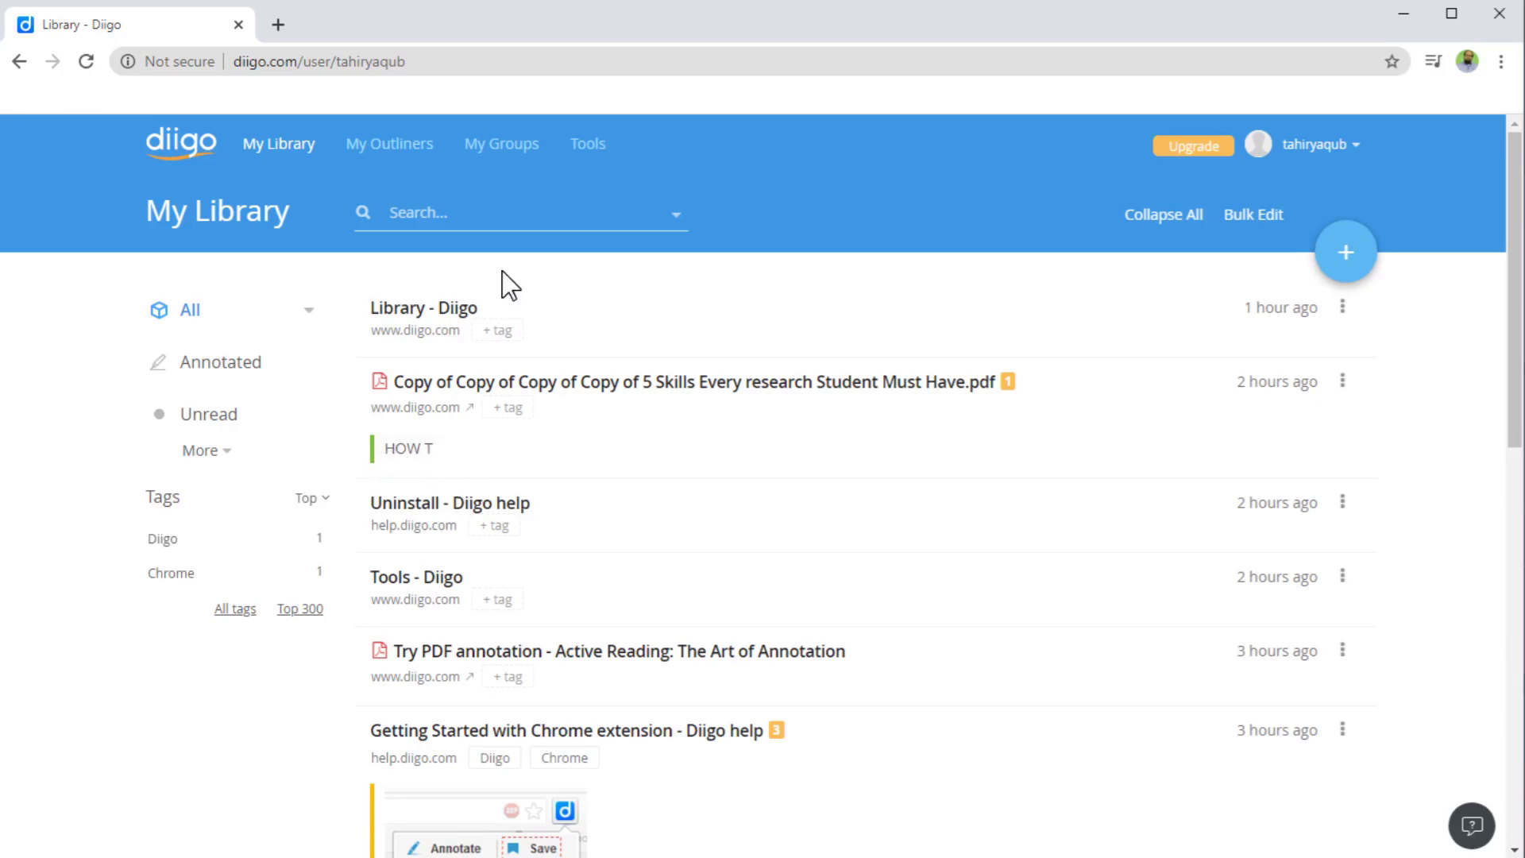
left_click(601, 159)
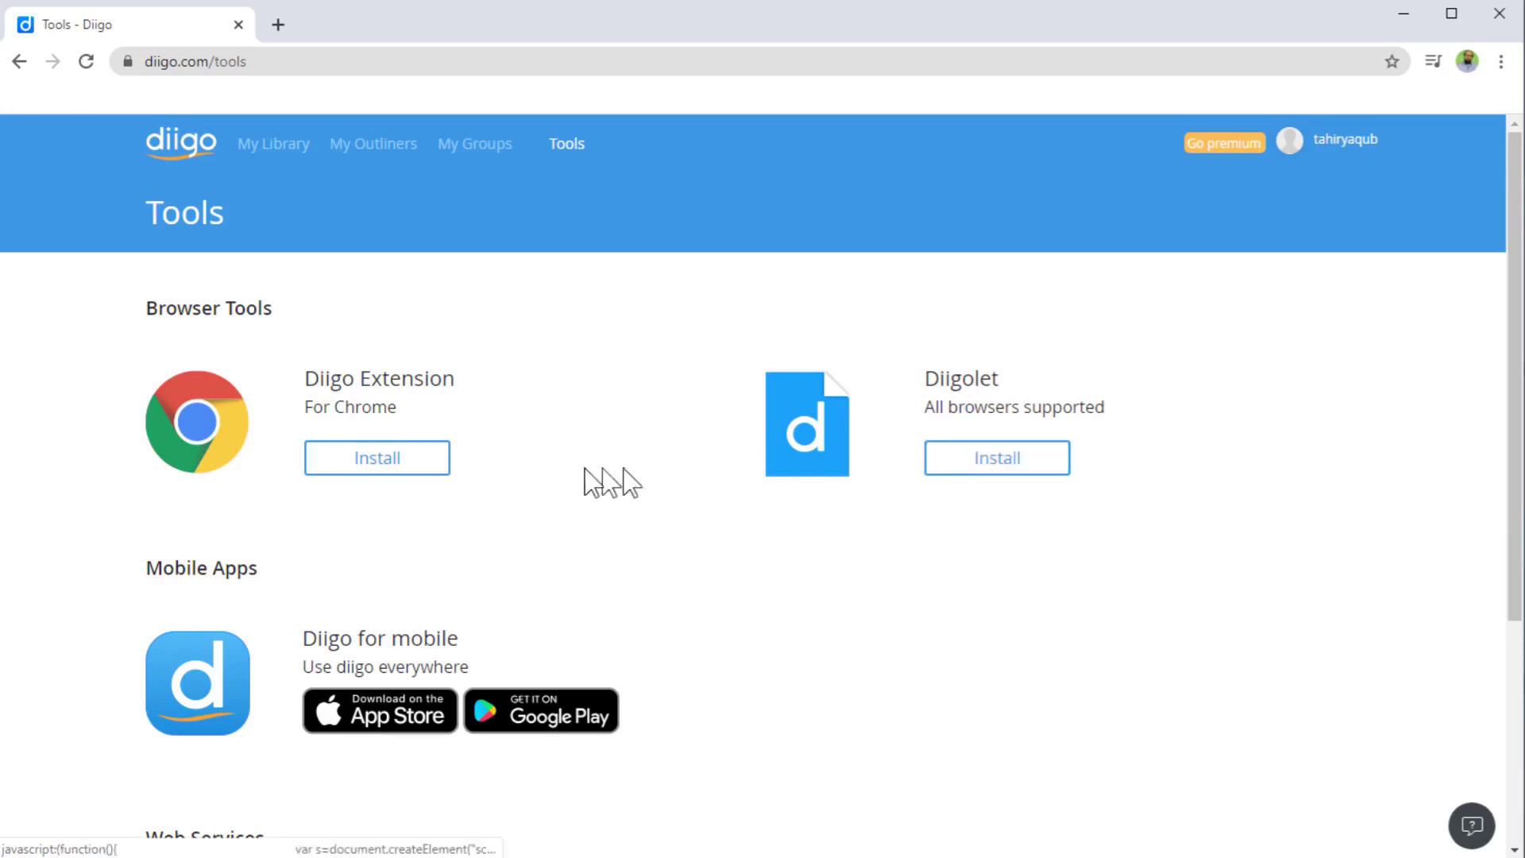
left_click(409, 475)
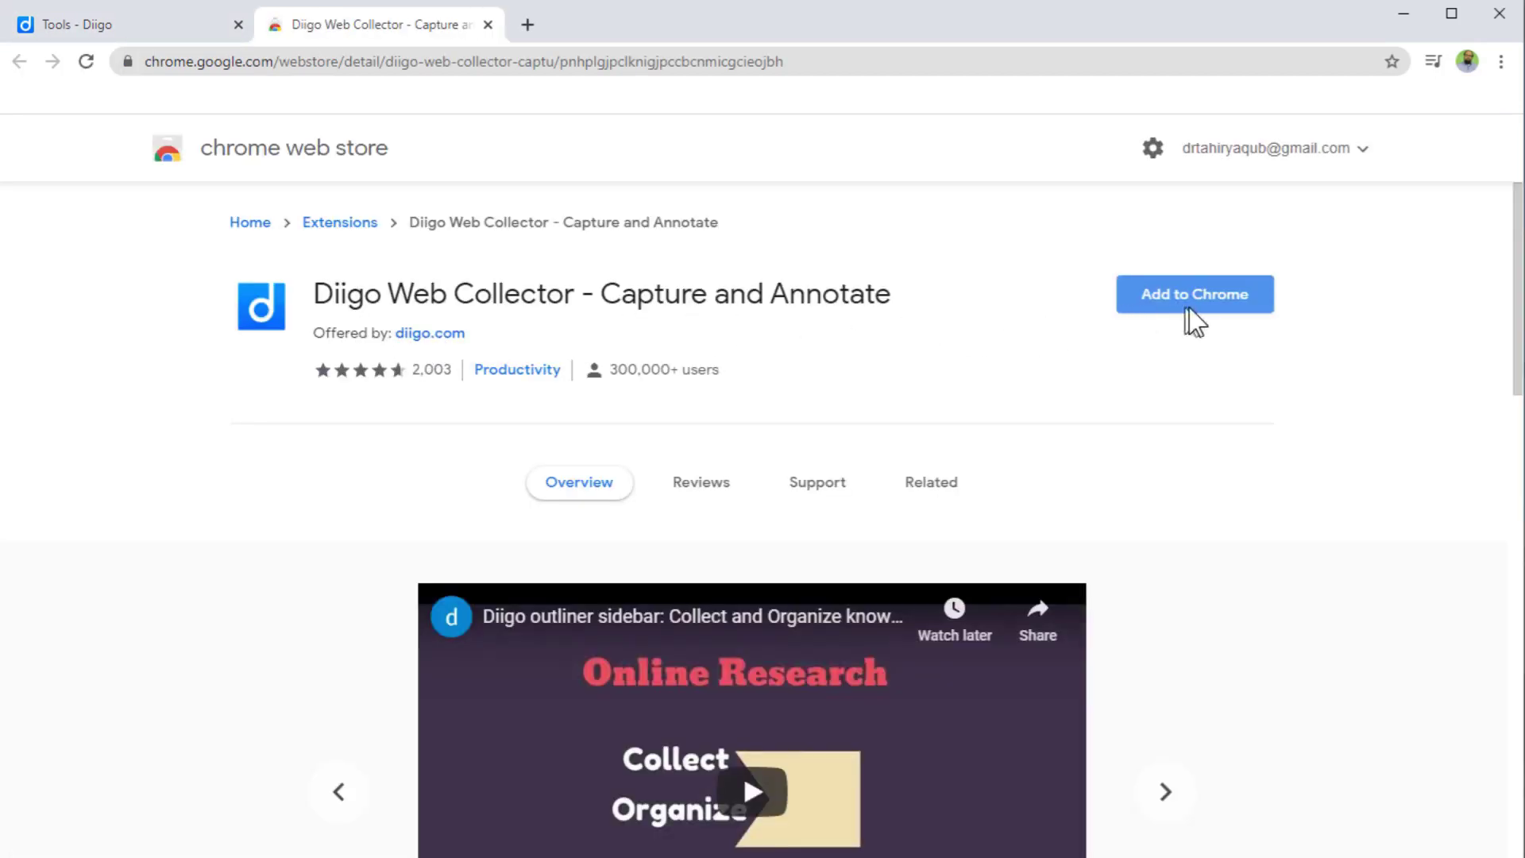
left_click(1212, 312)
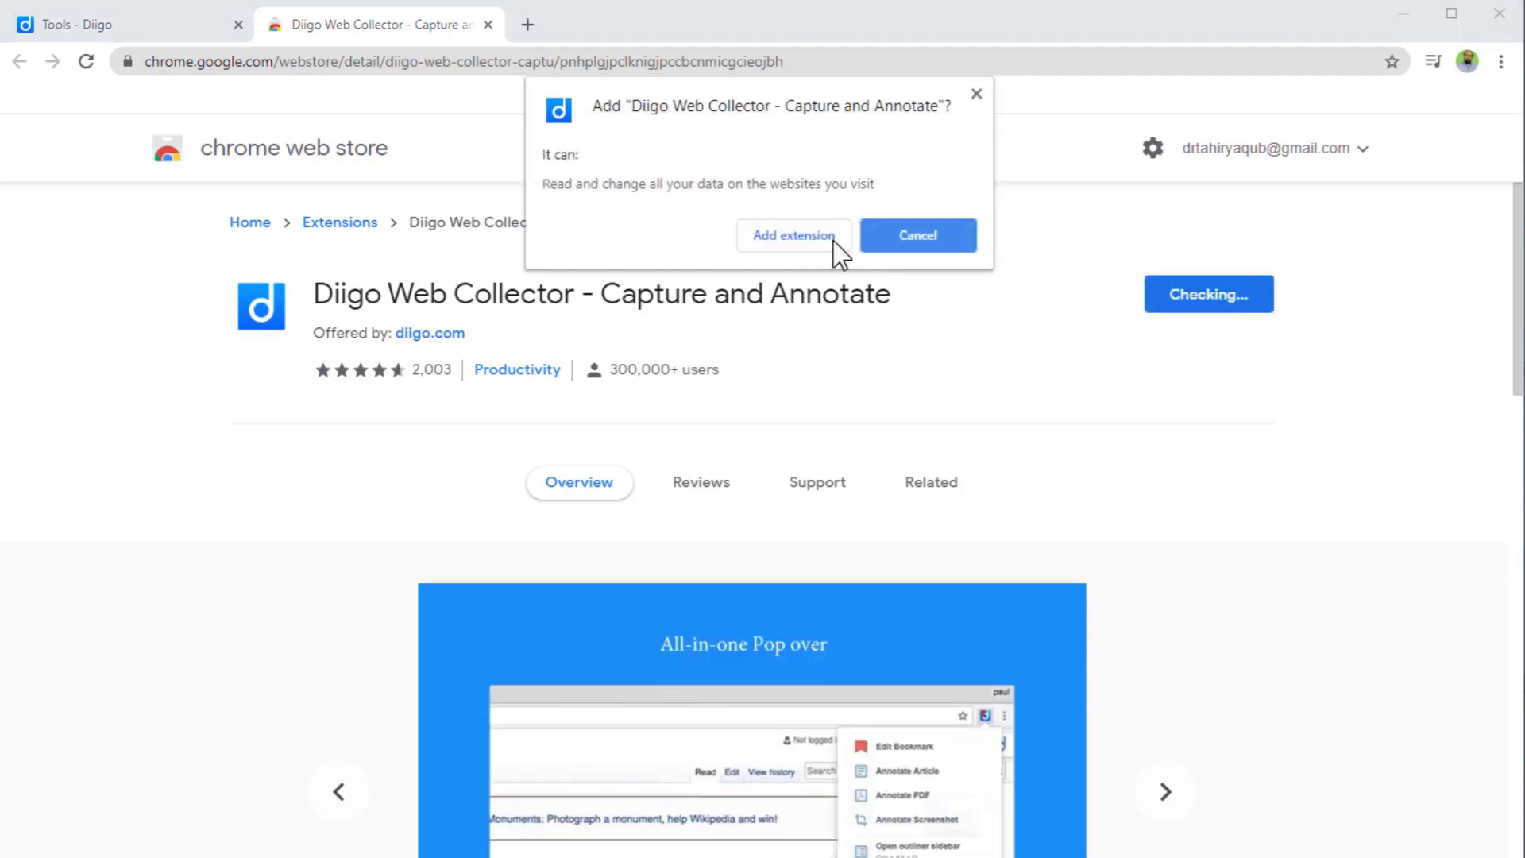
left_click(808, 237)
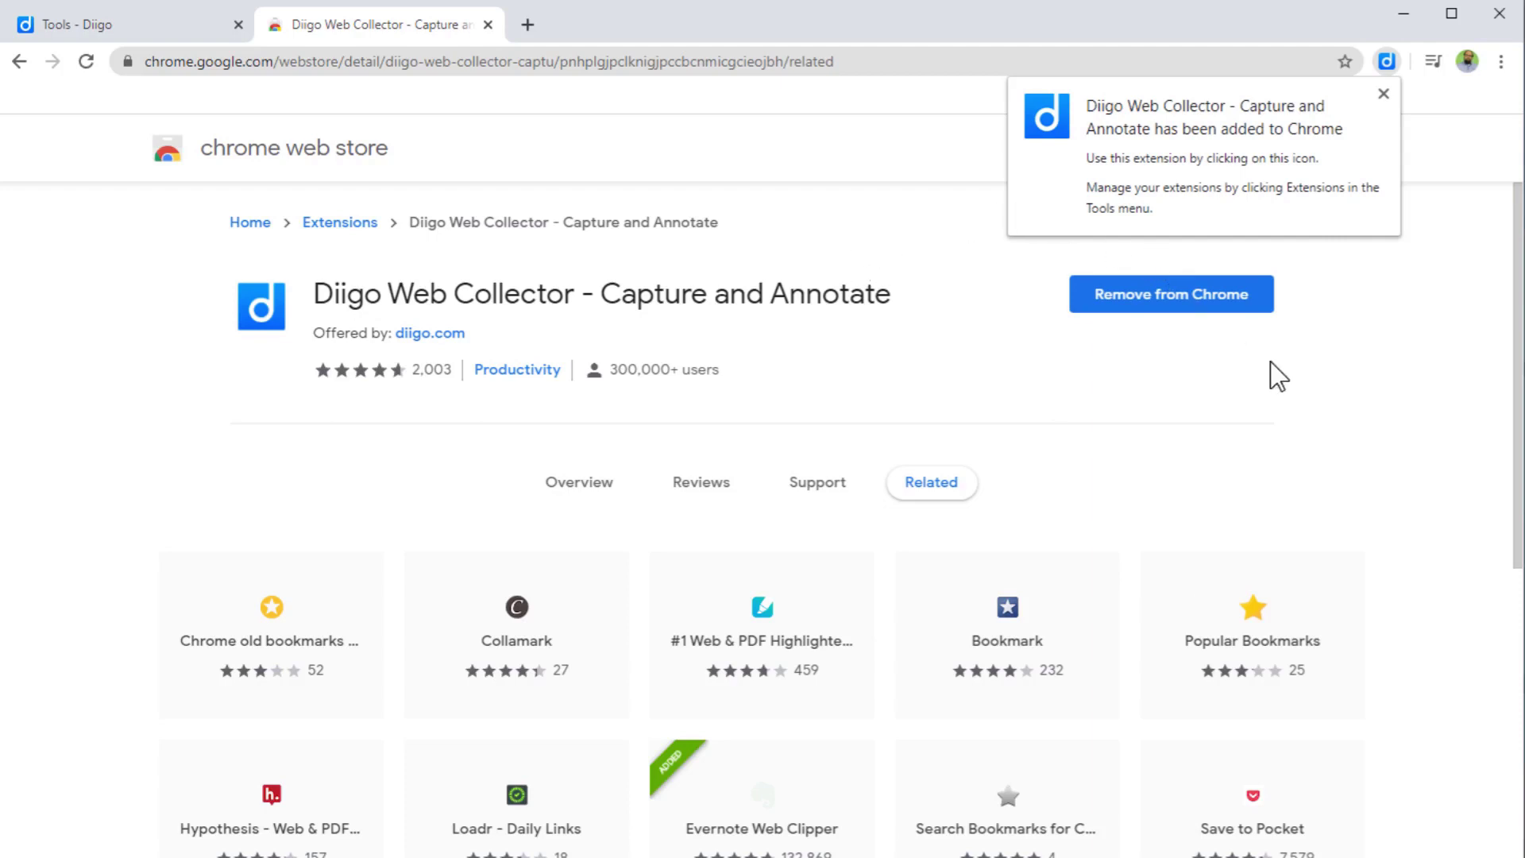
left_click(1384, 94)
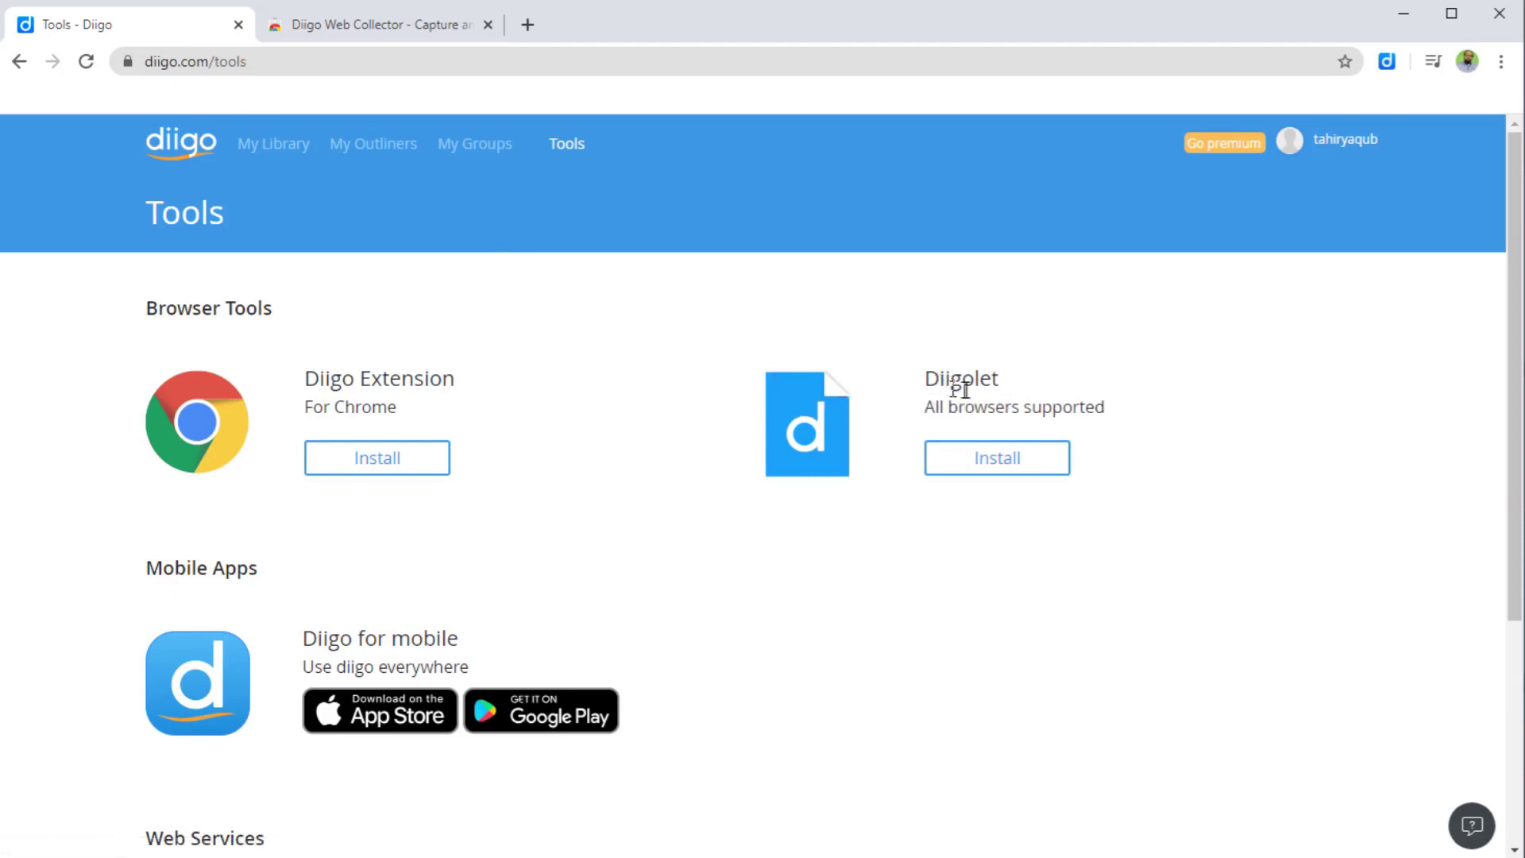
Step: Check the Diigolet installation instructions and the browser's bookmarks bar setting, and add the Diigolet bookmarklet to the bookmarks bar
left_click(1008, 478)
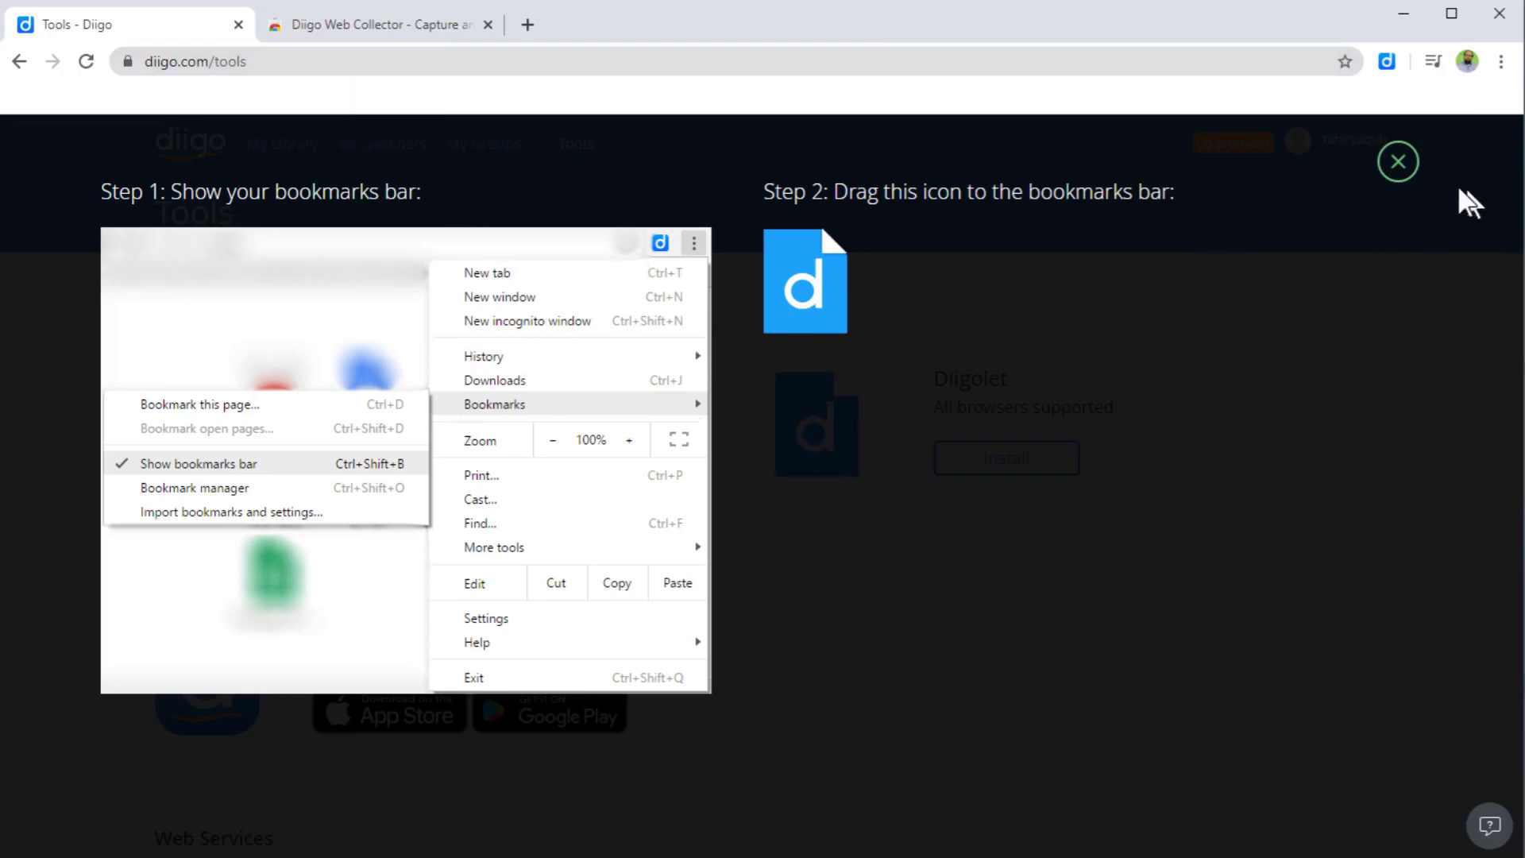
left_click(1400, 163)
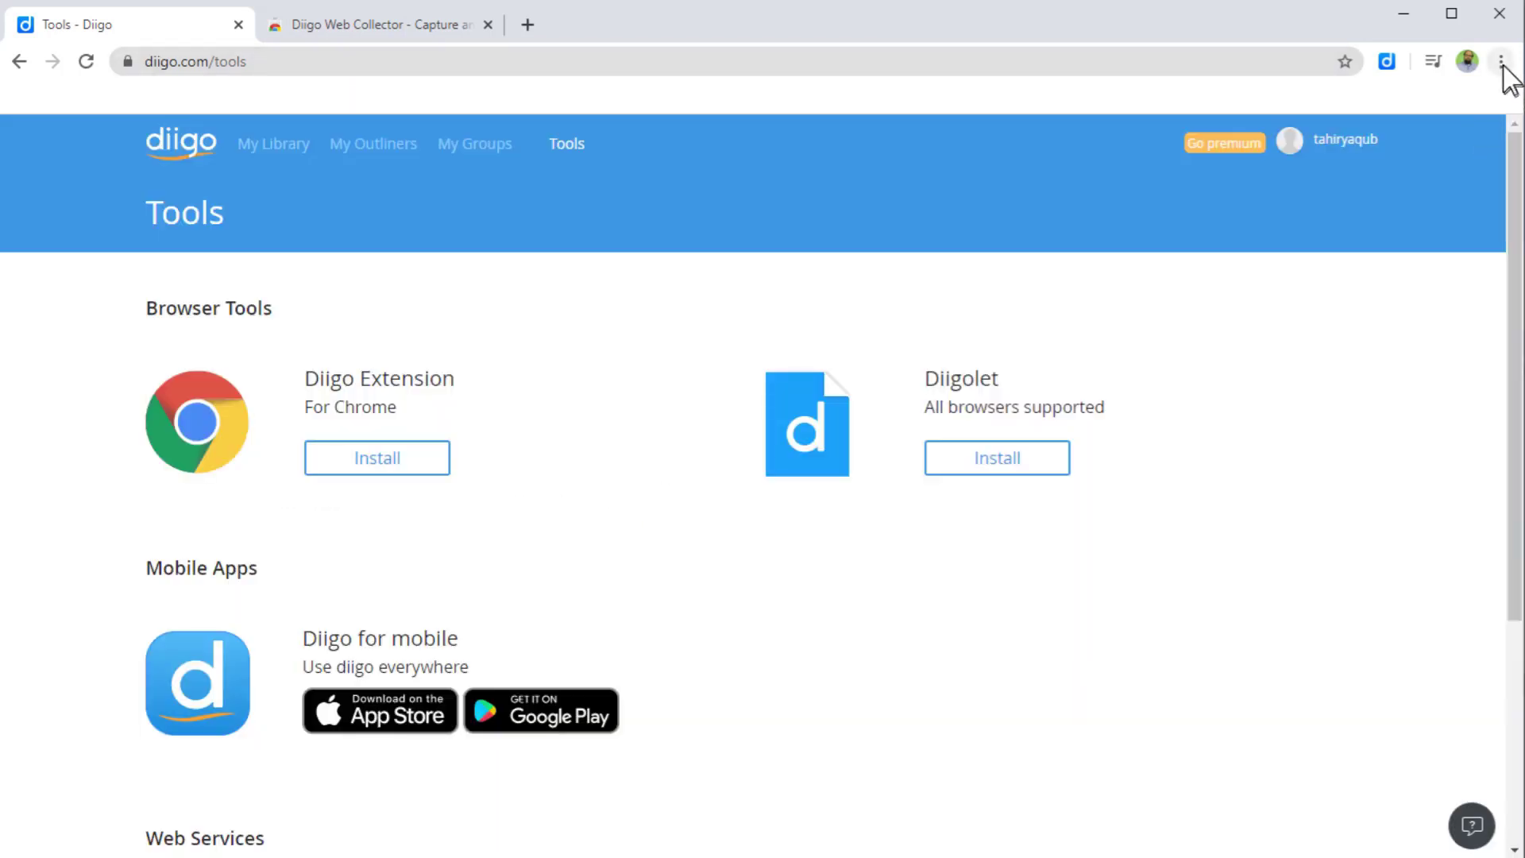
left_click(1501, 62)
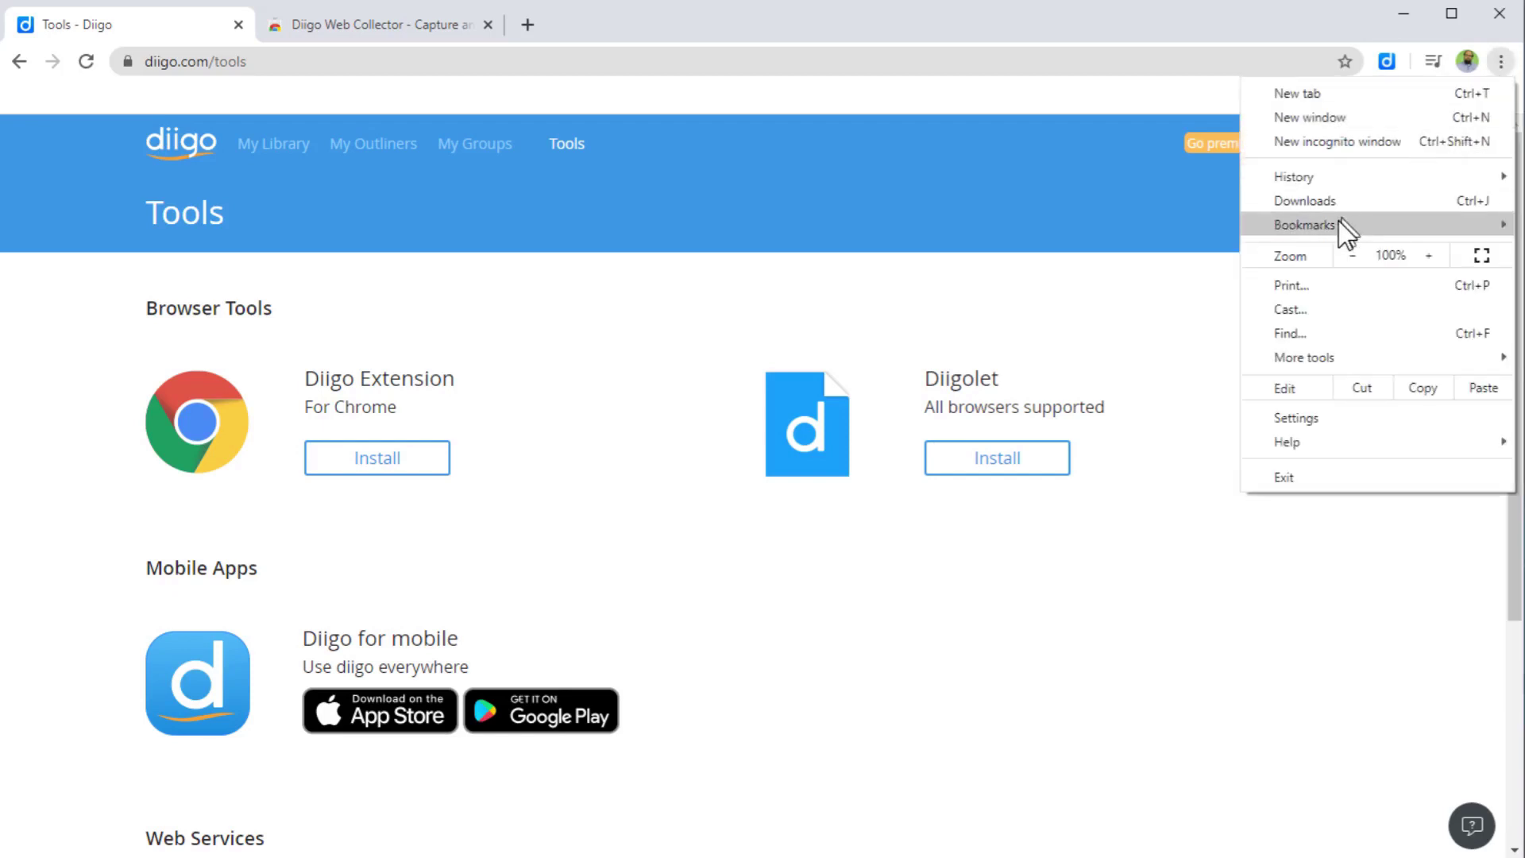
mouse_move(1332, 226)
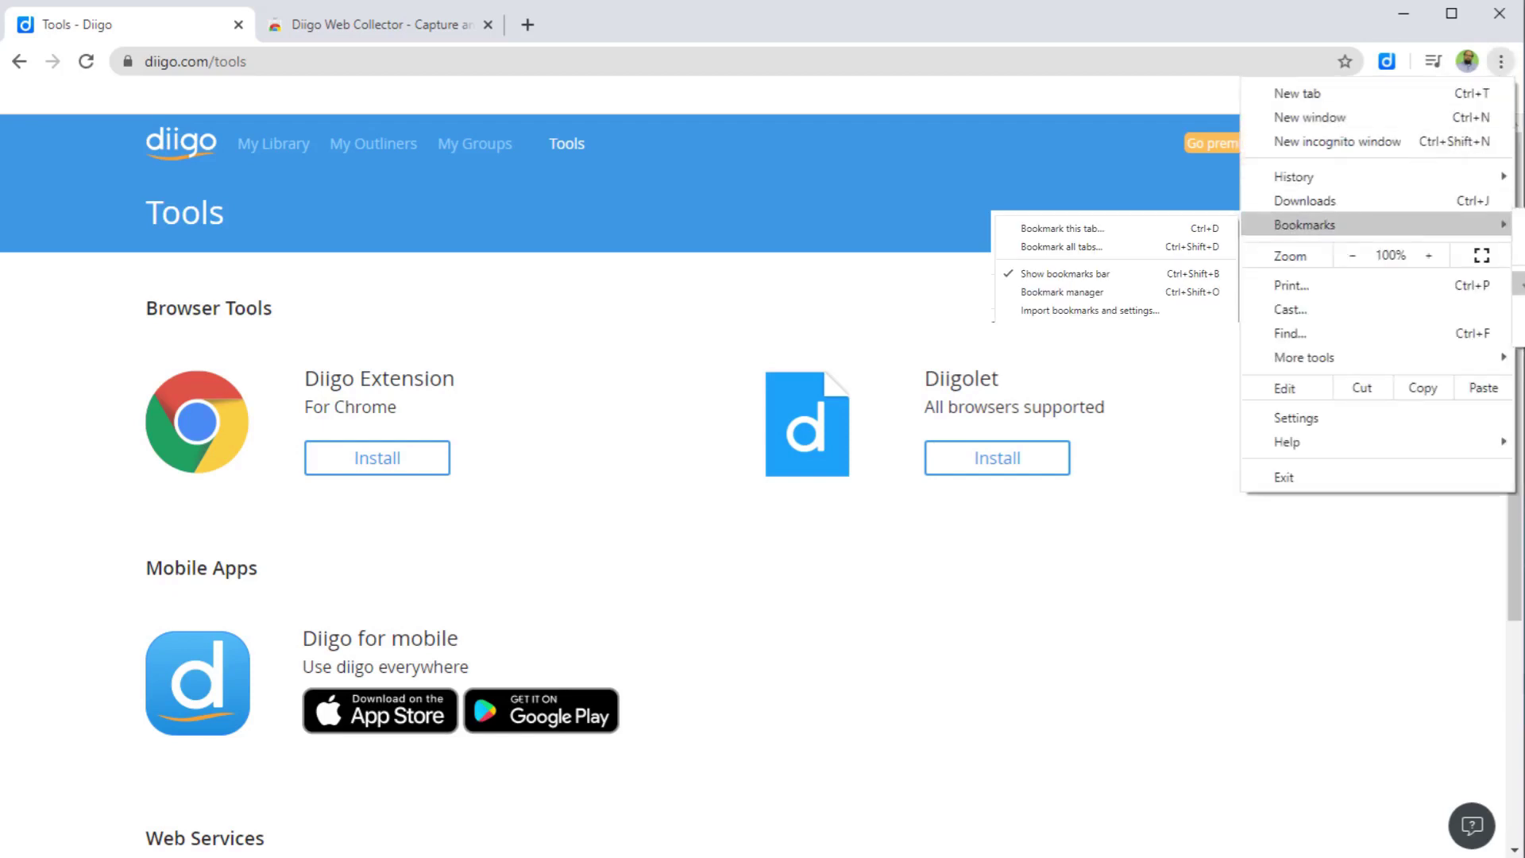
left_click(991, 633)
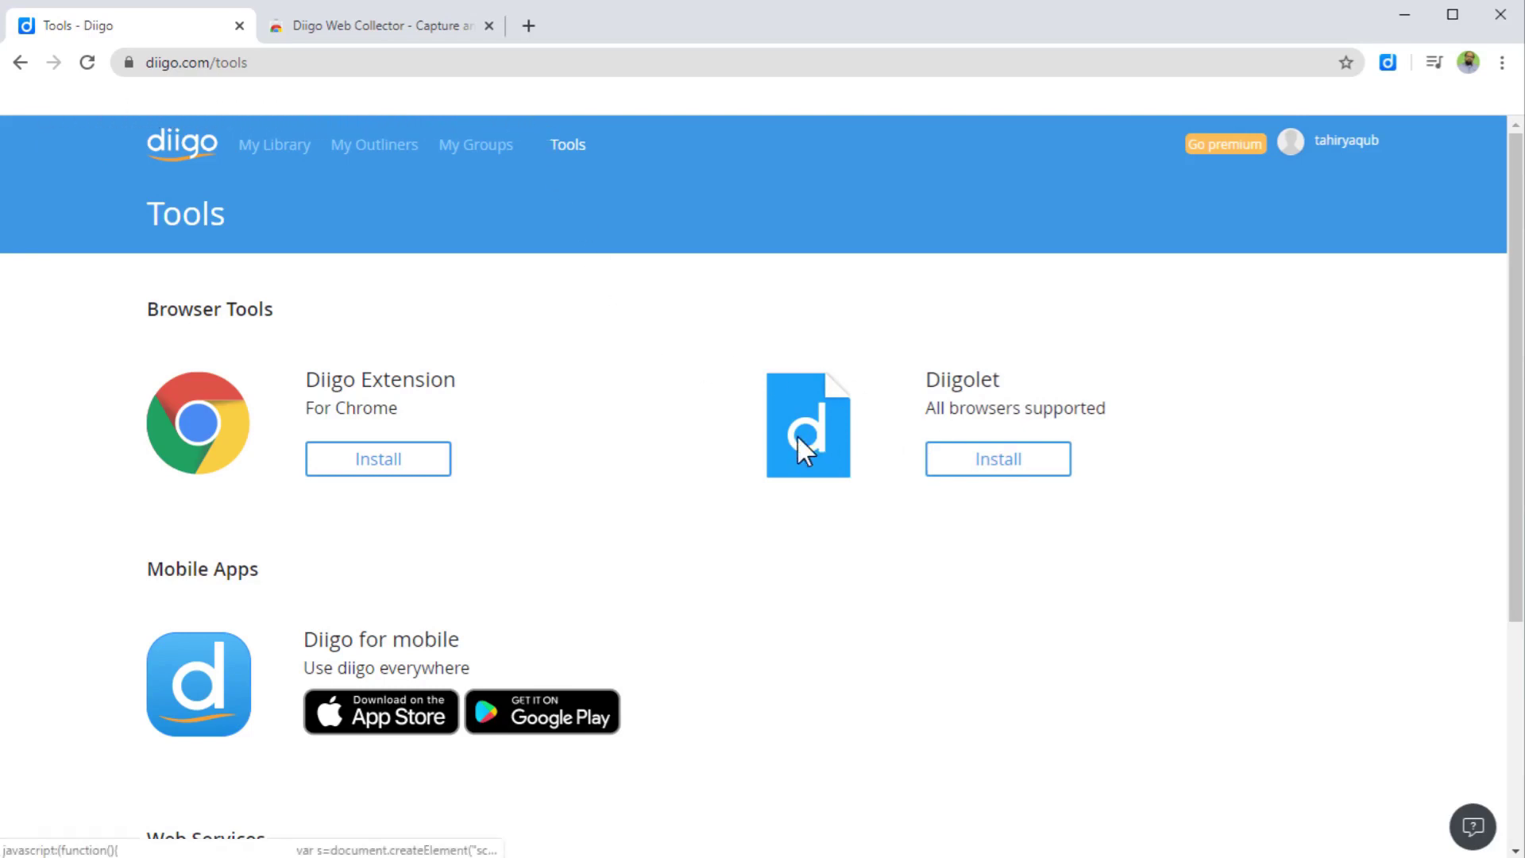
mouse_move(798, 436)
left_mouse_down()
mouse_move(611, 298)
mouse_move(520, 94)
left_mouse_up()
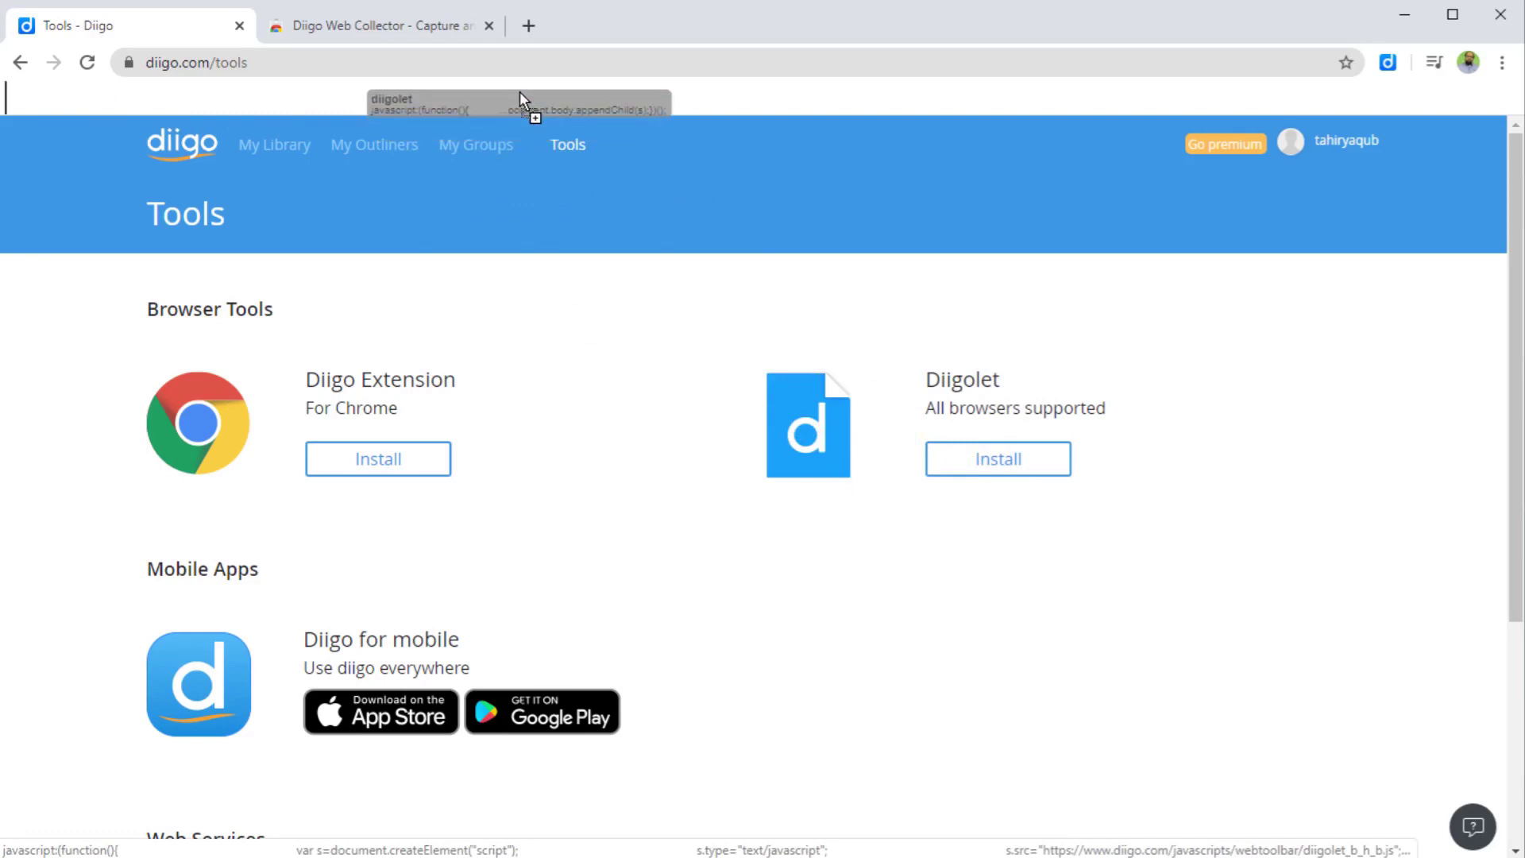
left_click_drag(519, 93, 519, 93)
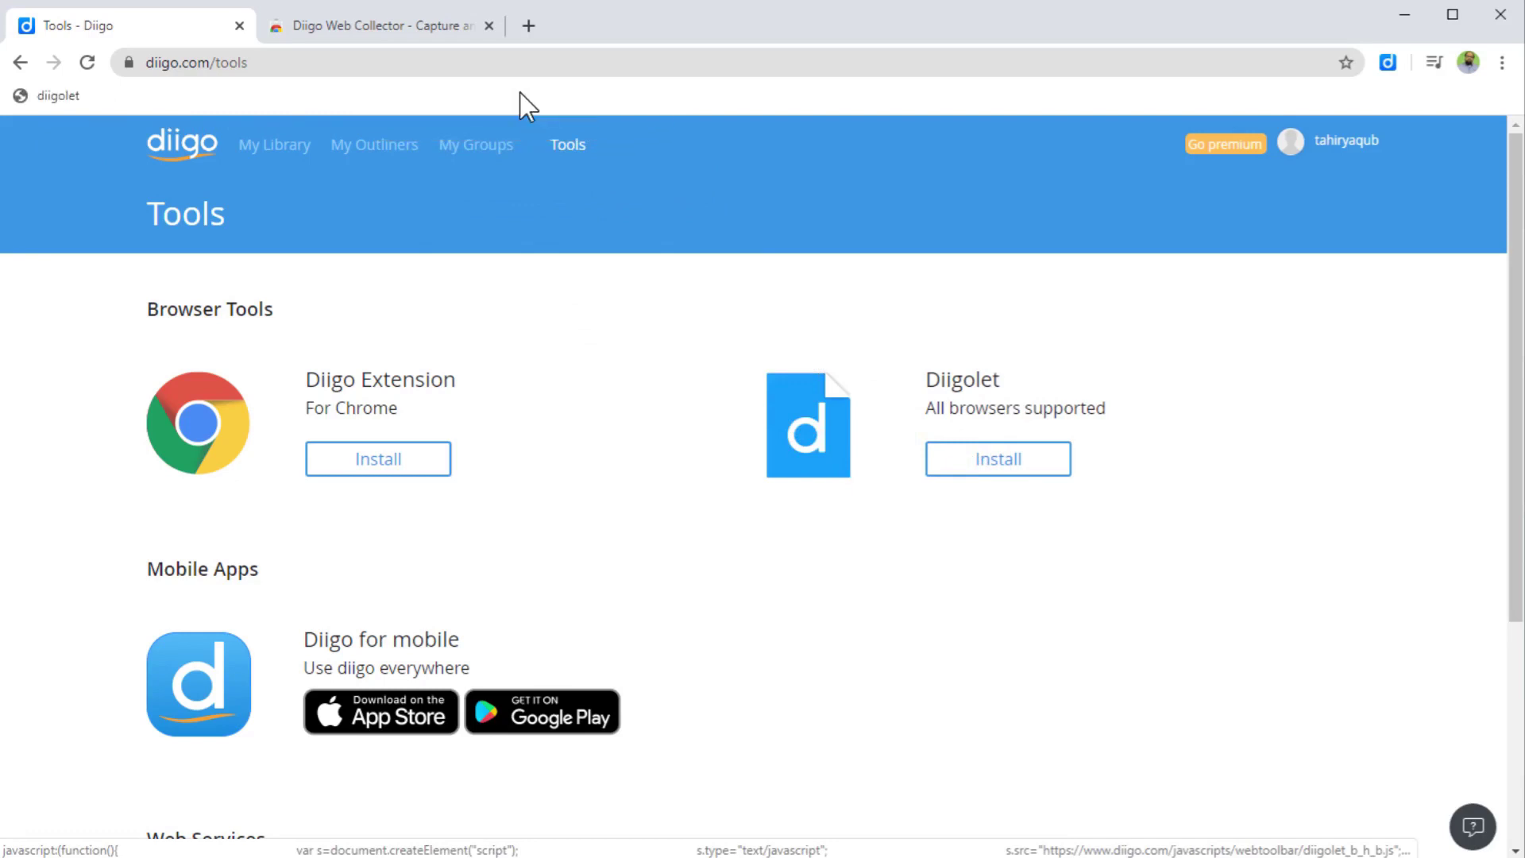
Step: Launch the Diigolet toolbar on the Tools page and close the Chrome Web Store page
left_click(50, 97)
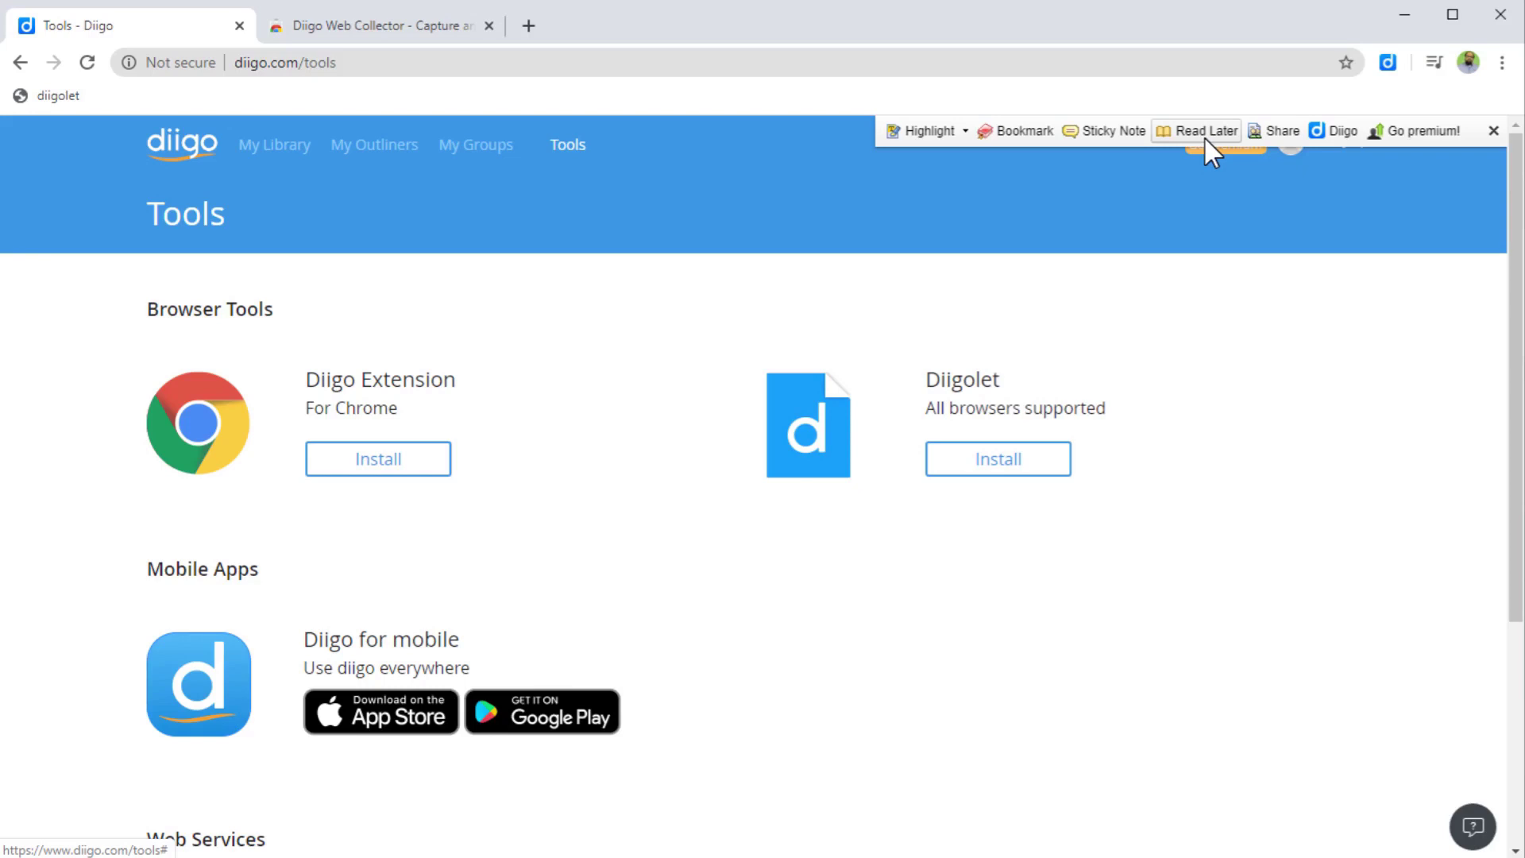
mouse_move(1295, 135)
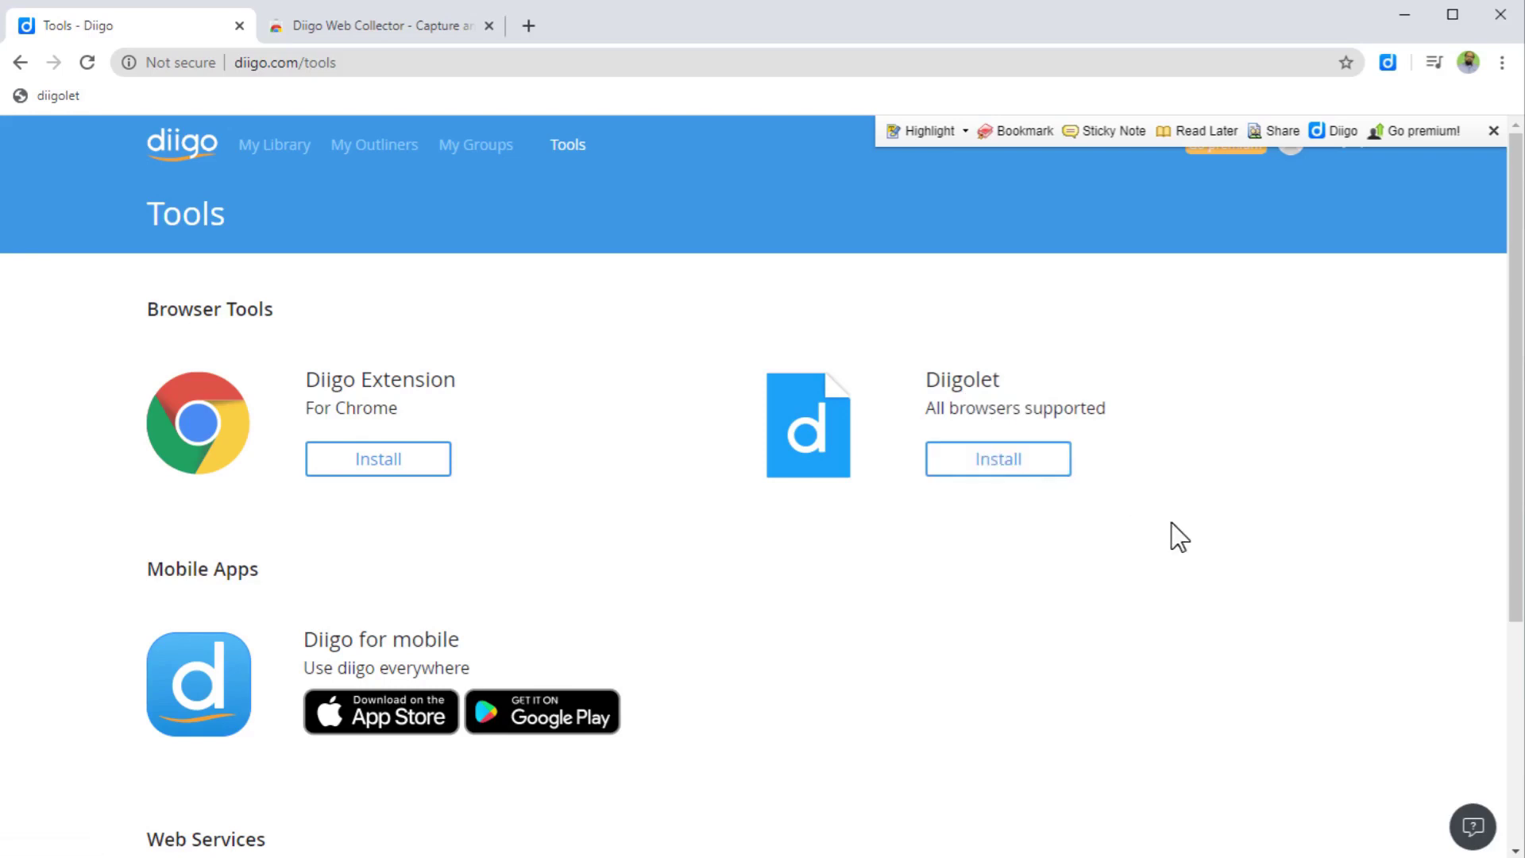
left_click(488, 26)
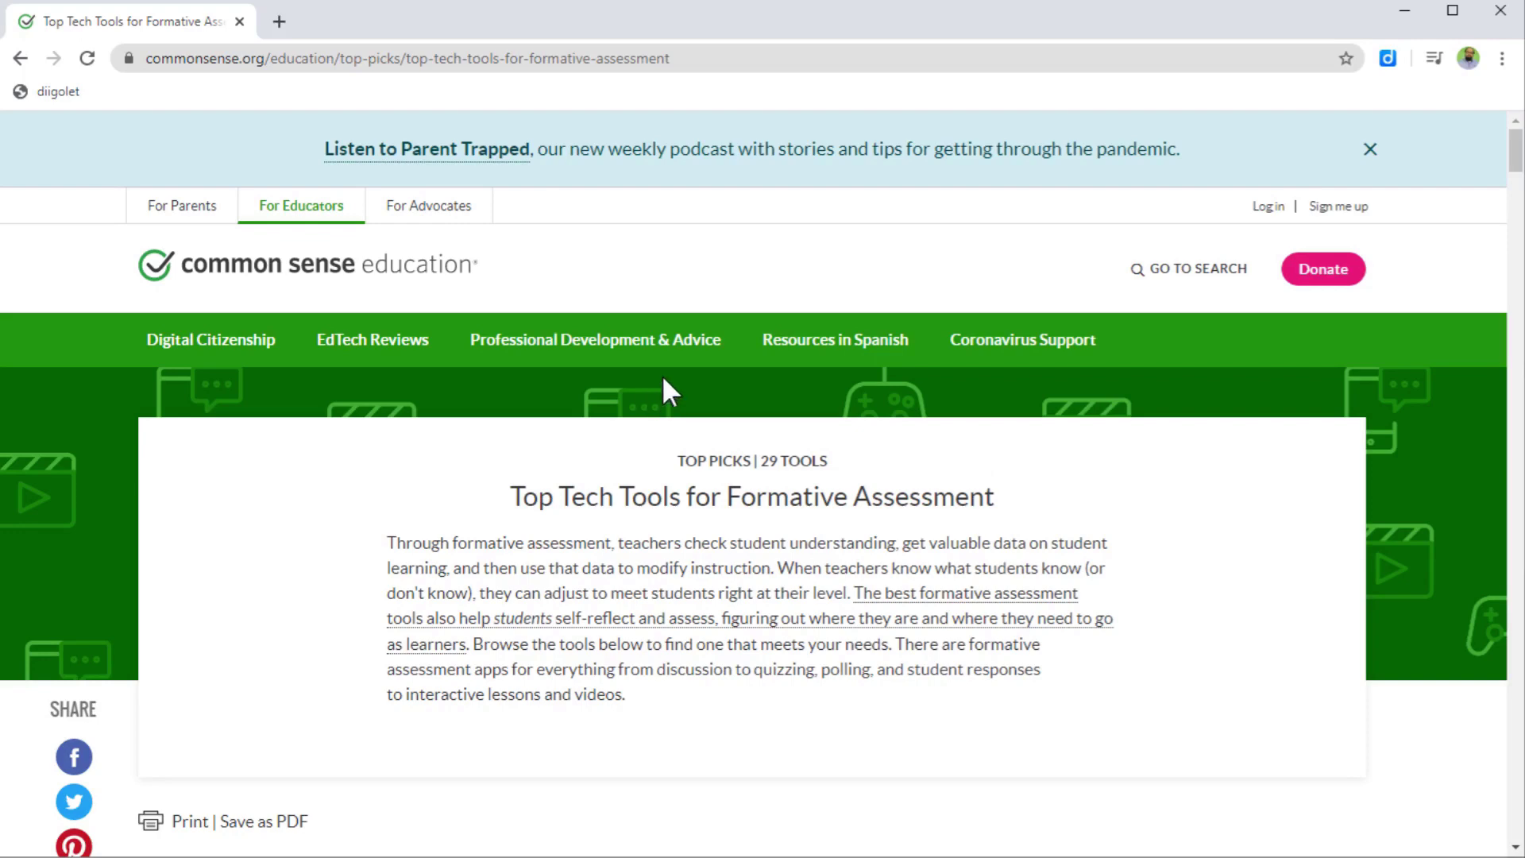
Step: Look through the recommended tools in the Common Sense Education article on formative assessment
scroll(701, 361, "down", 5)
scroll(1090, 387, "down", 3)
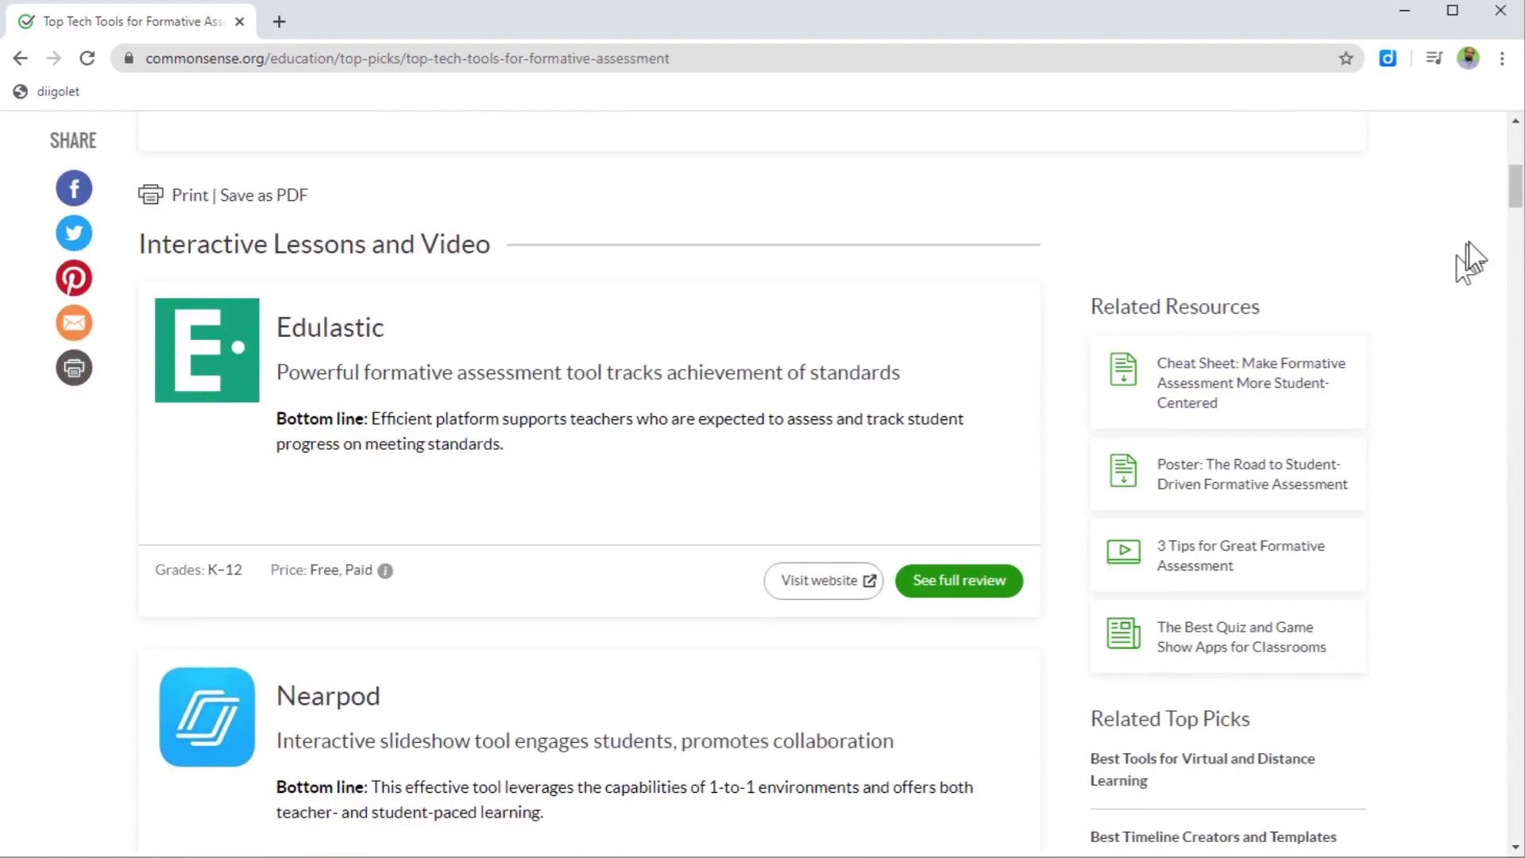
mouse_move(1512, 194)
left_mouse_down()
mouse_move(1504, 357)
mouse_move(1512, 151)
mouse_move(1513, 208)
left_mouse_up()
scroll(483, 436, "down", 3)
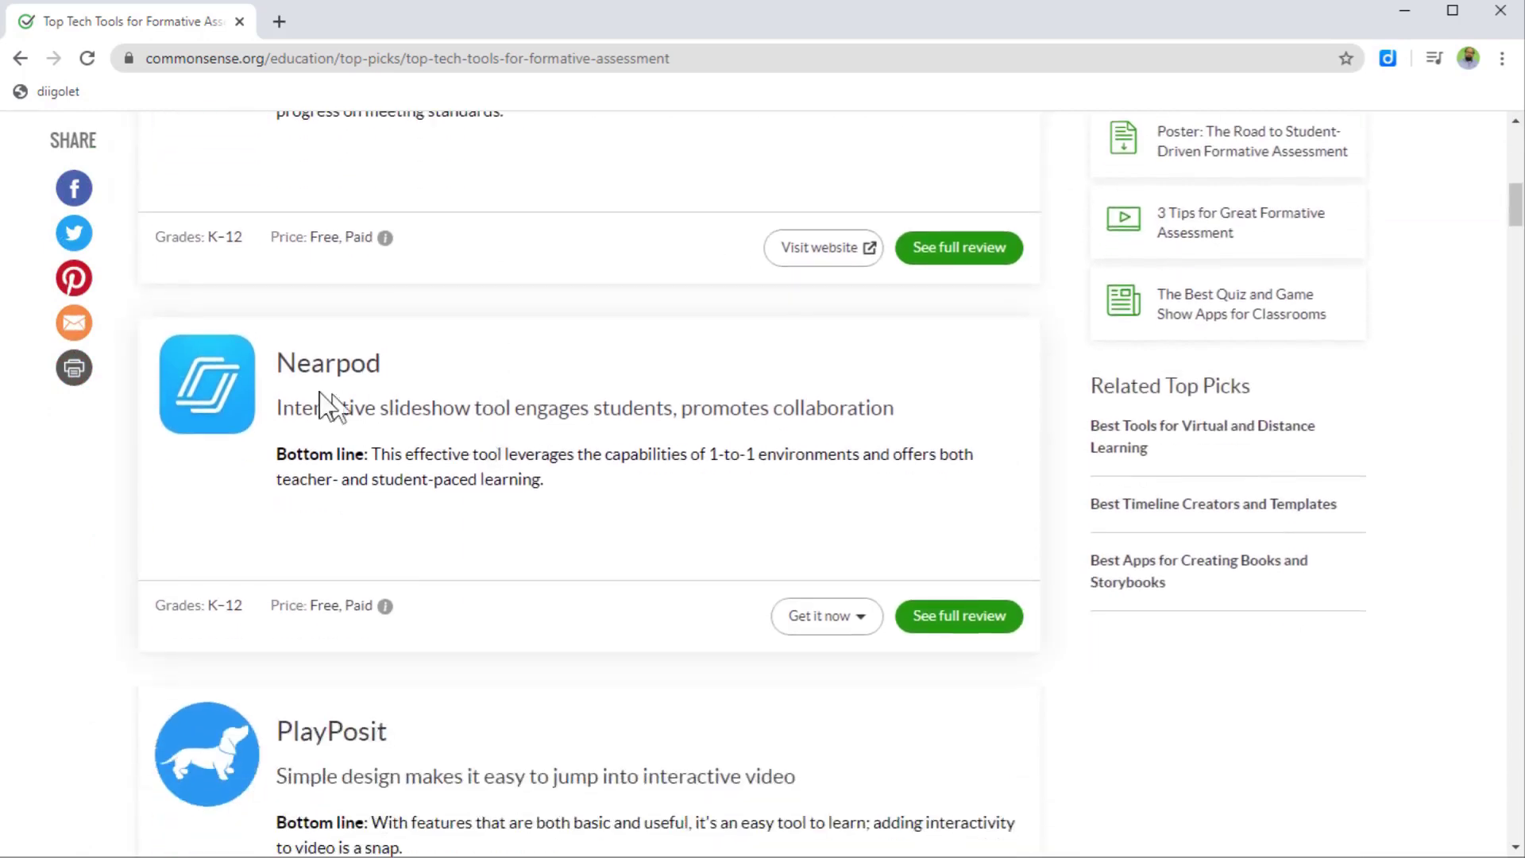
scroll(480, 334, "down", 4)
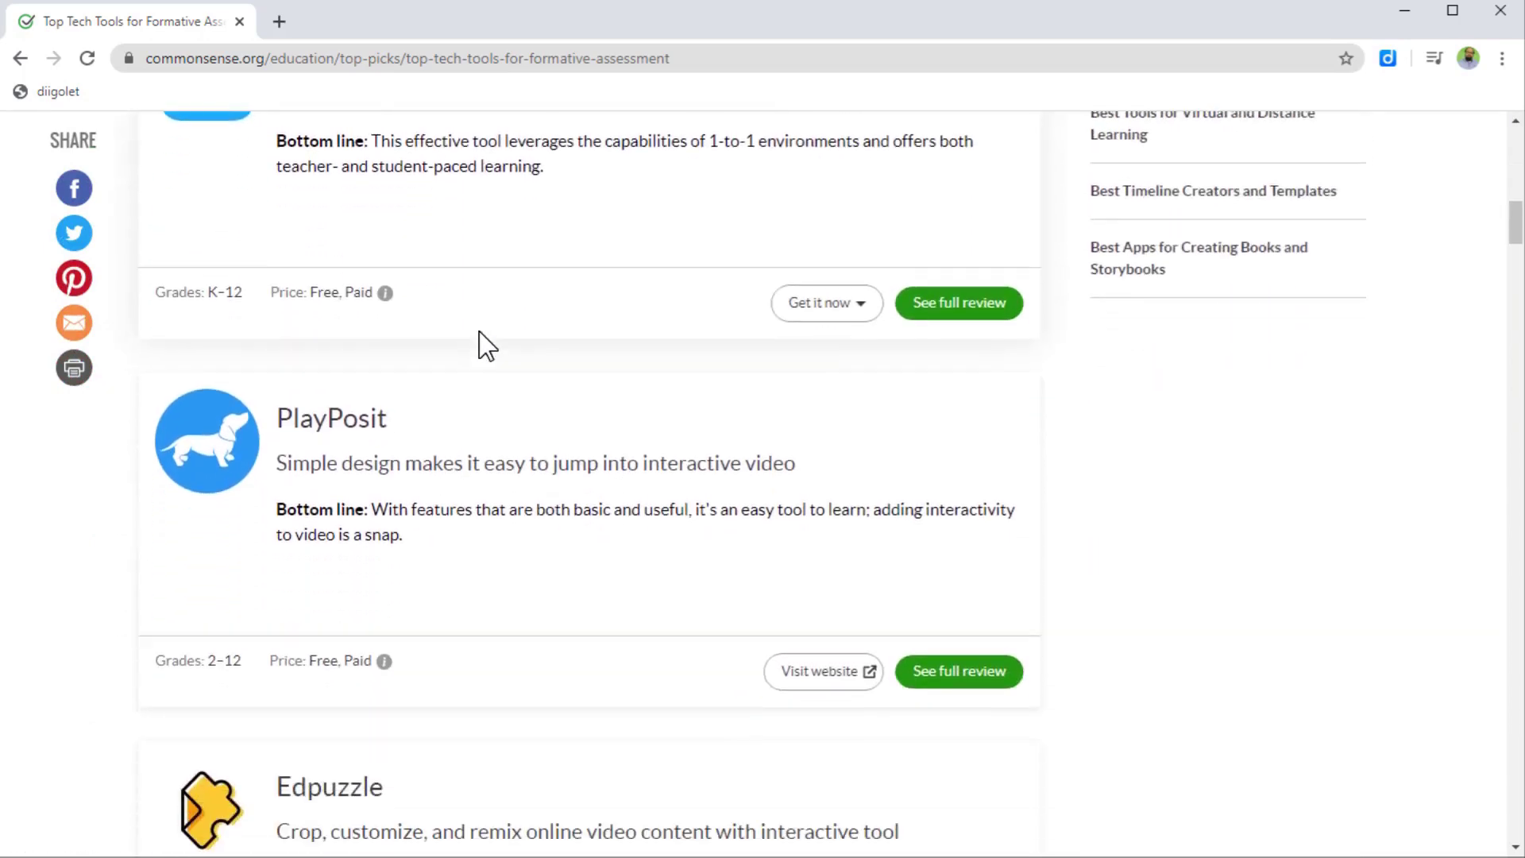
scroll(484, 345, "up", 4)
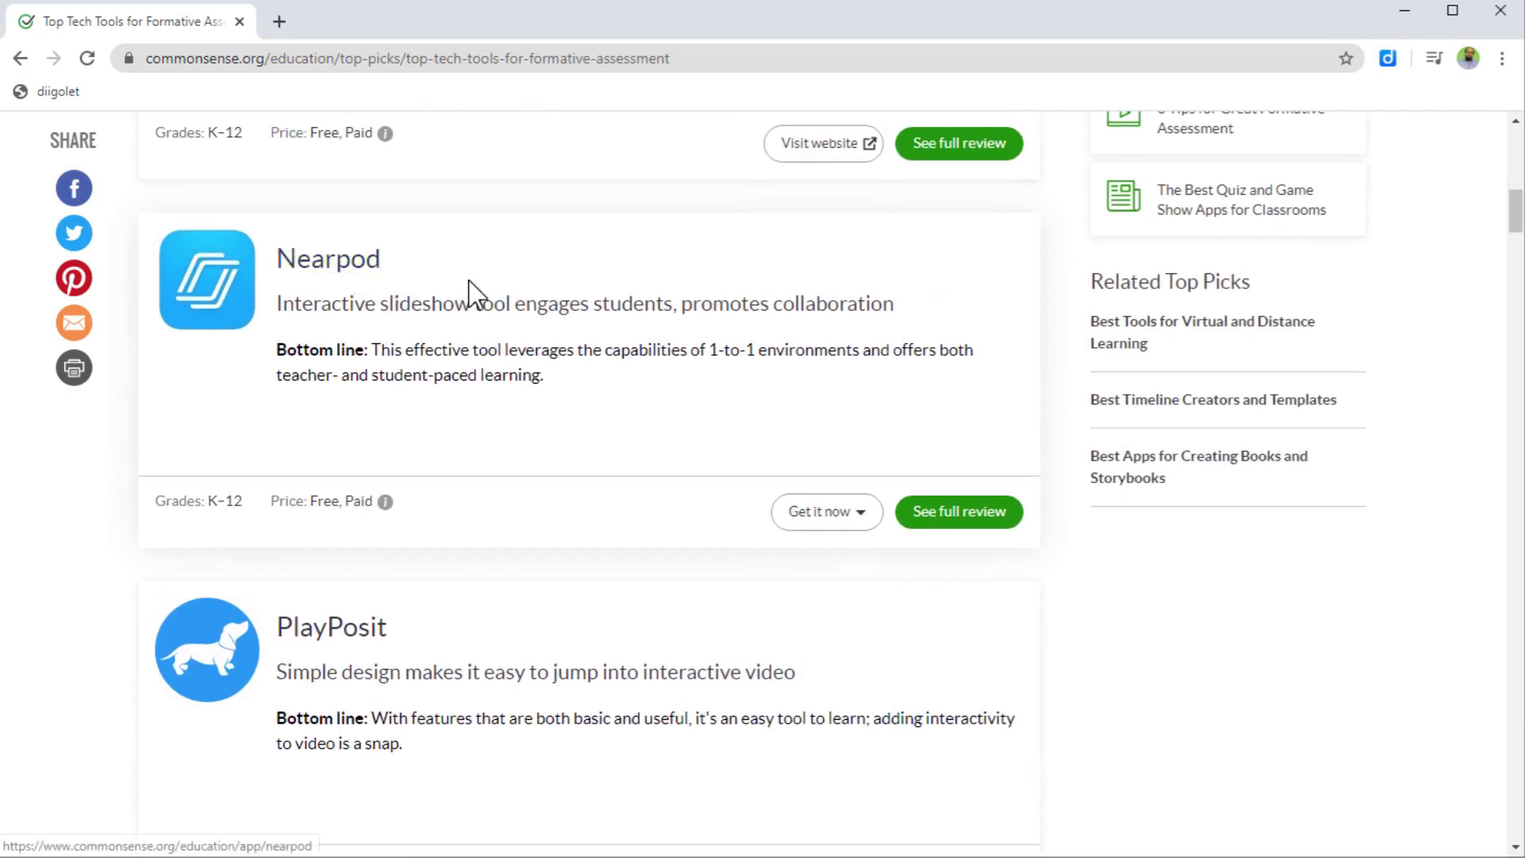
scroll(470, 293, "down", 8)
scroll(691, 457, "down", 4)
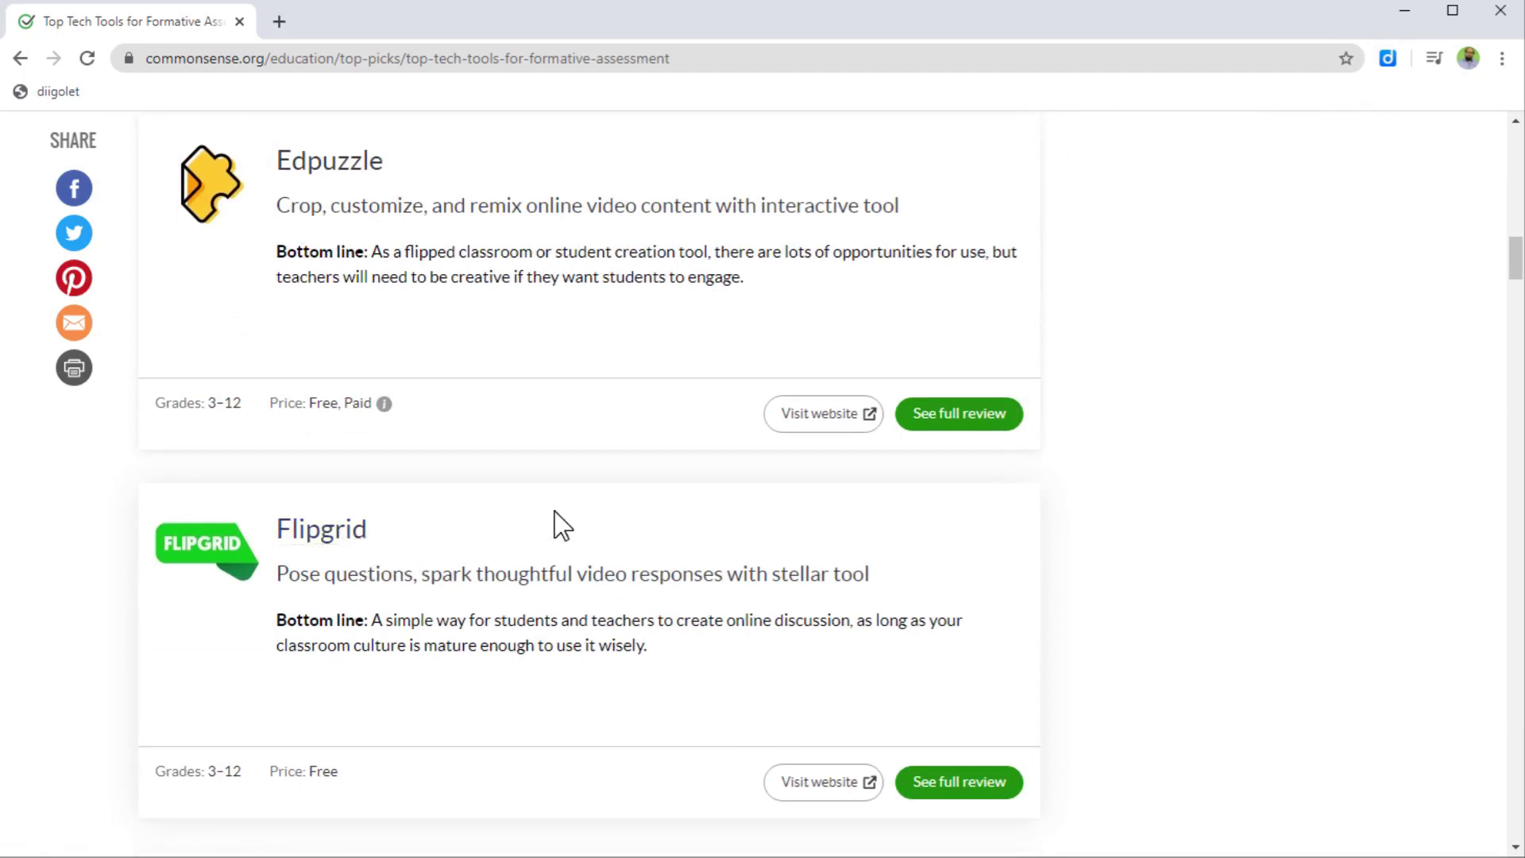
scroll(1250, 346, "down", 9)
scroll(1251, 347, "up", 9)
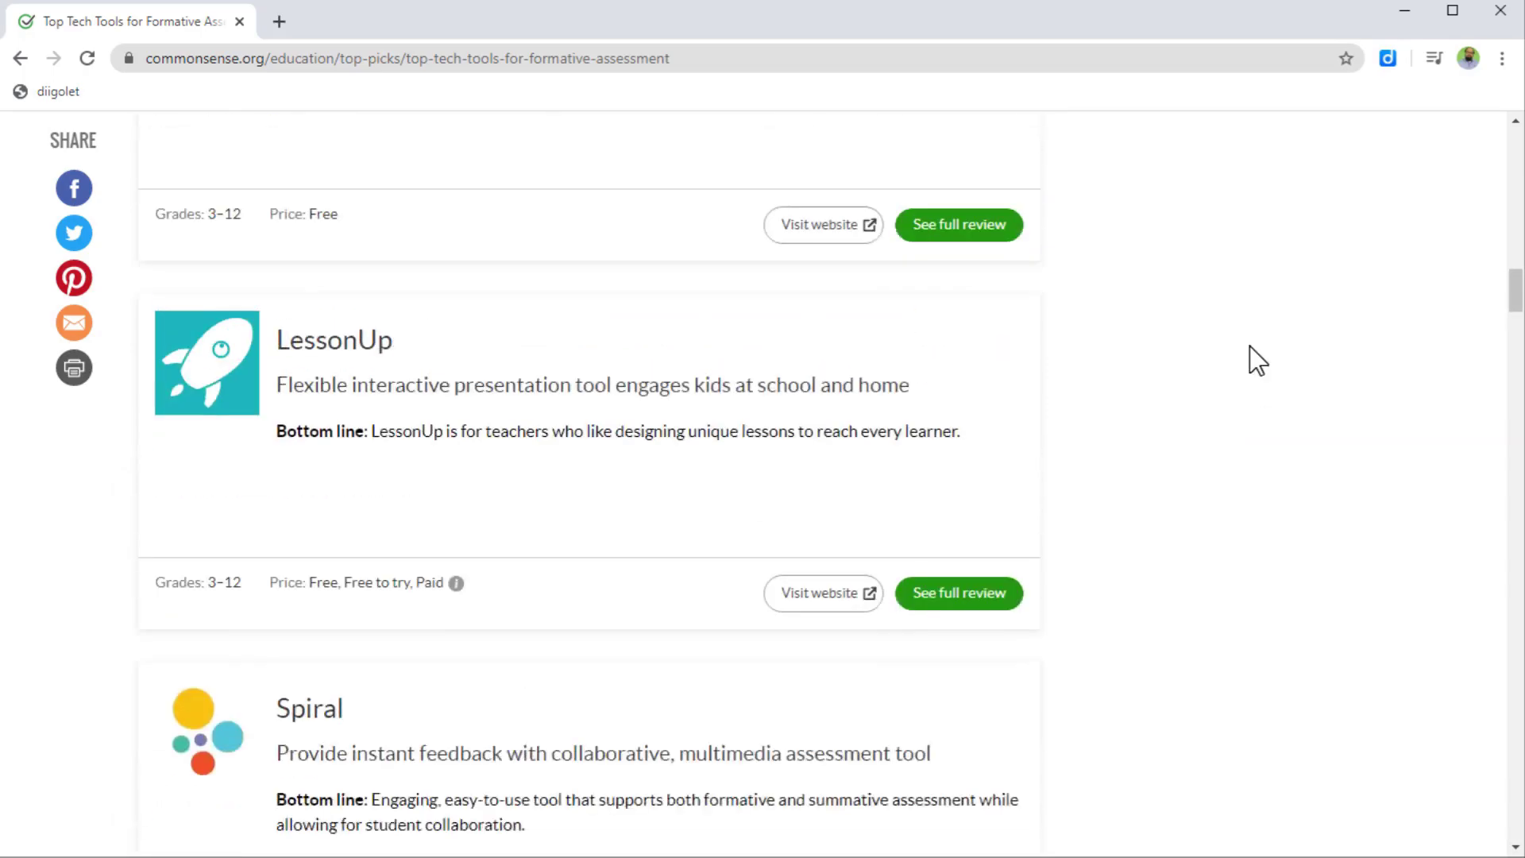
scroll(1250, 347, "up", 5)
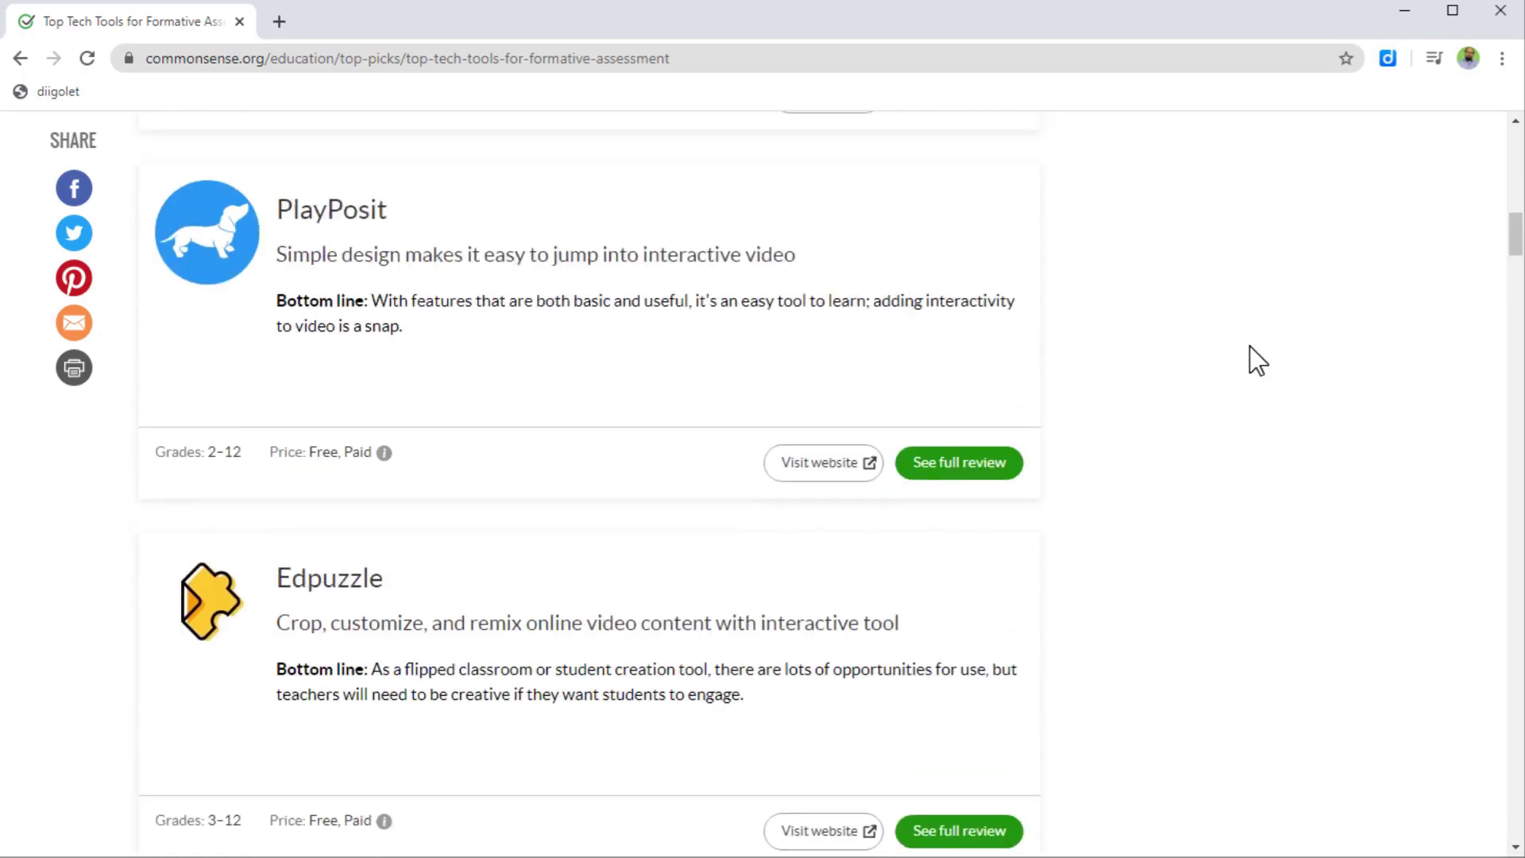
scroll(1251, 346, "up", 6)
scroll(1279, 379, "up", 12)
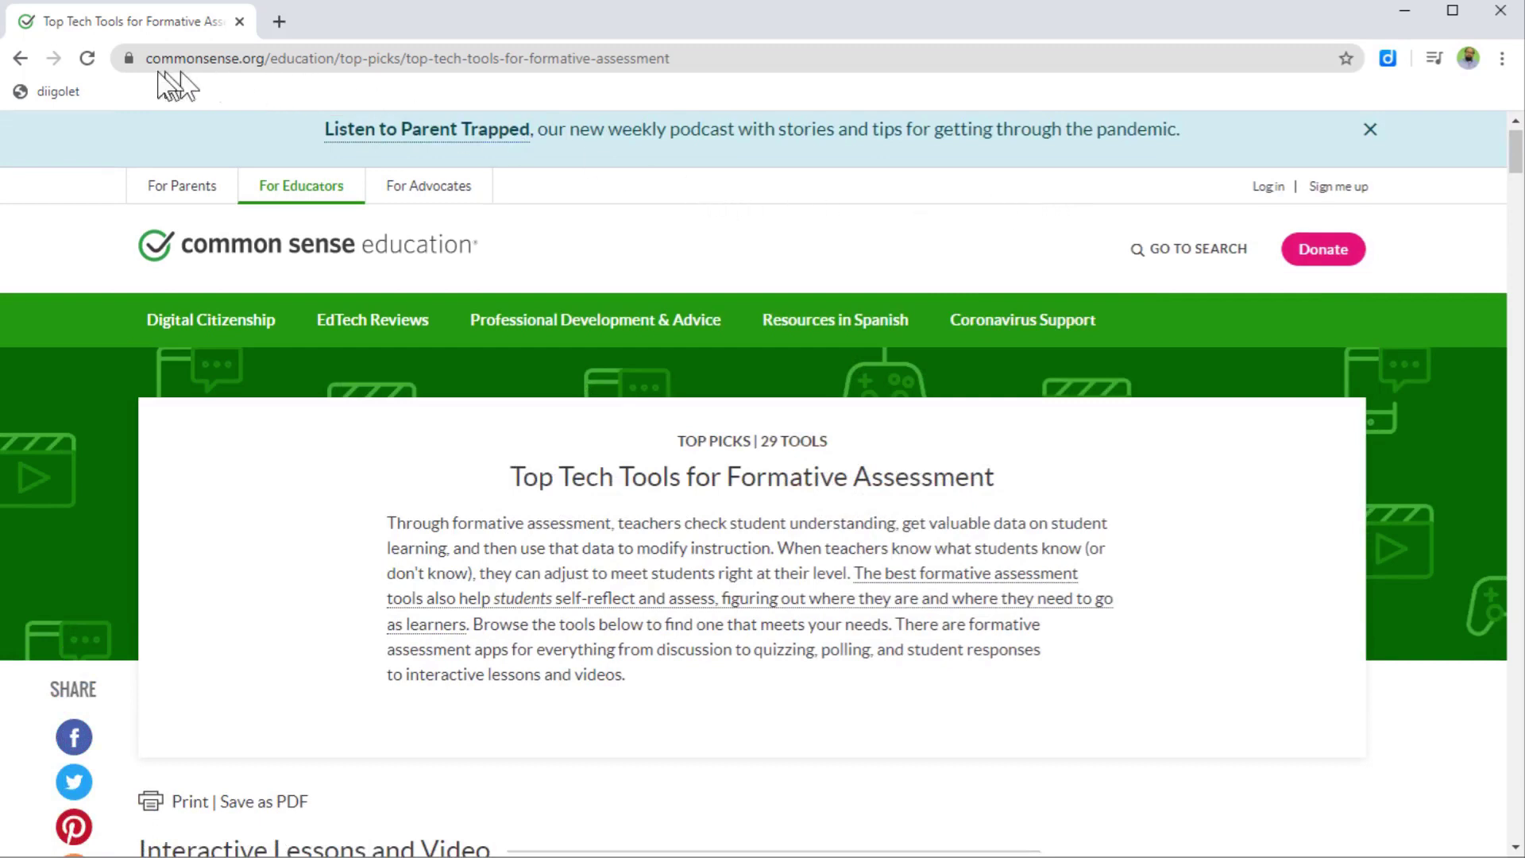
Step: Start a Diigolet bookmark for the article and set its title to "Top Tech Tools for Teachers"
left_click(57, 93)
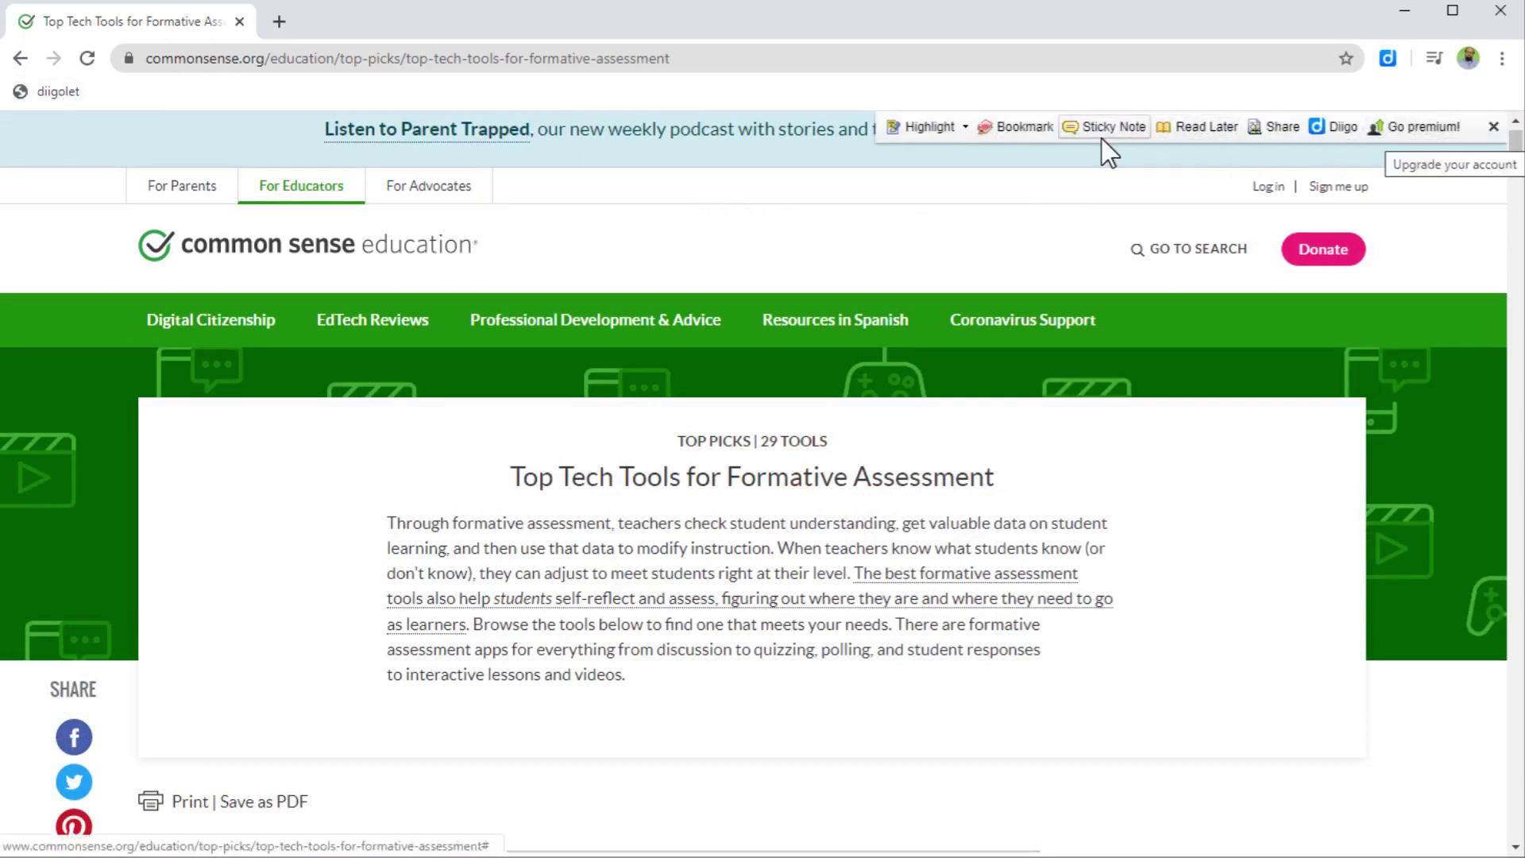
left_click(1025, 127)
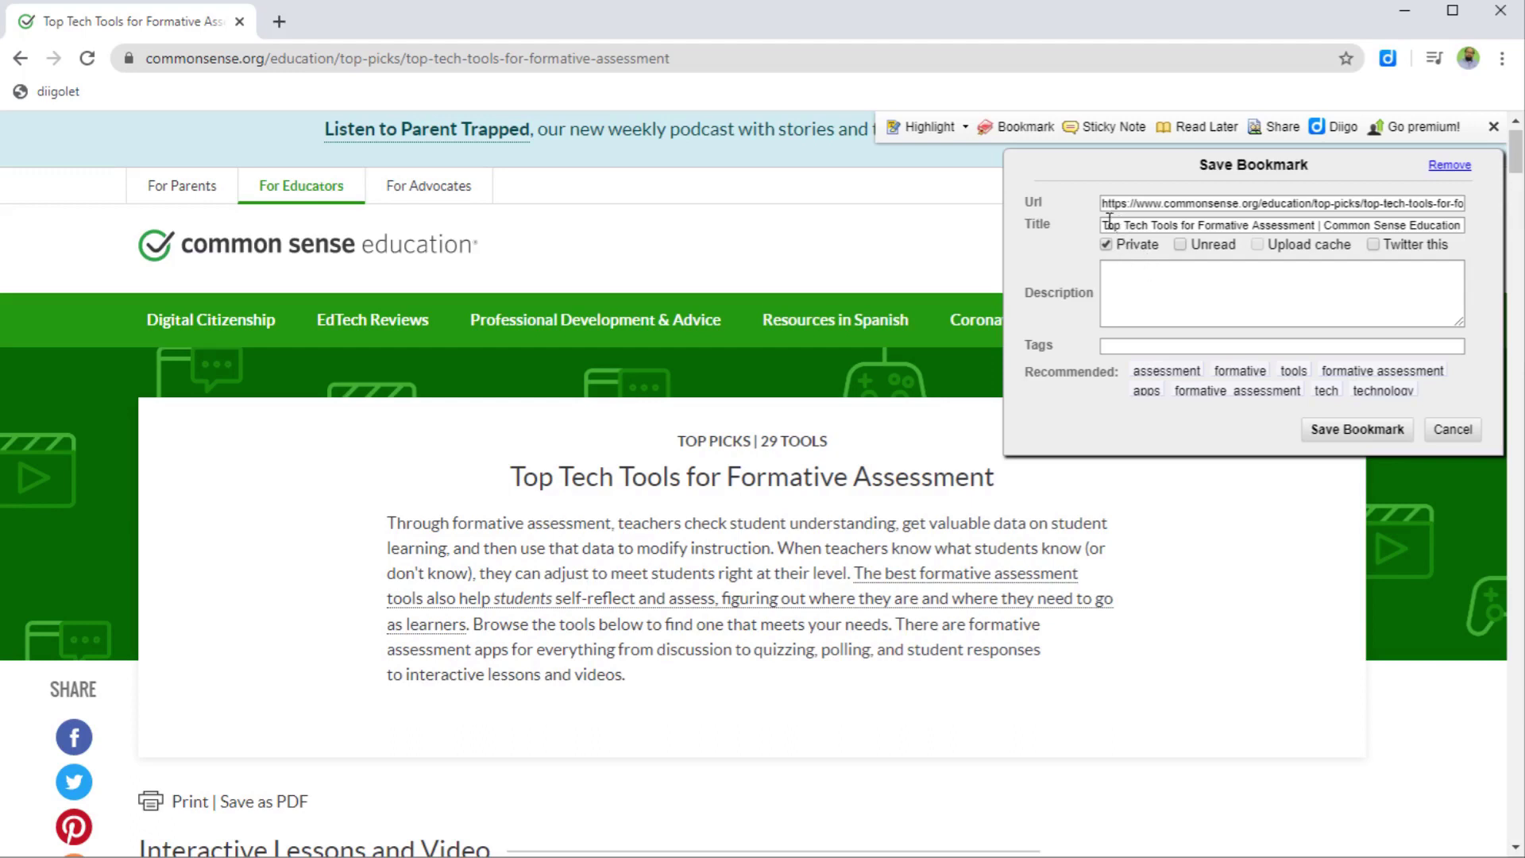
left_click(1108, 225)
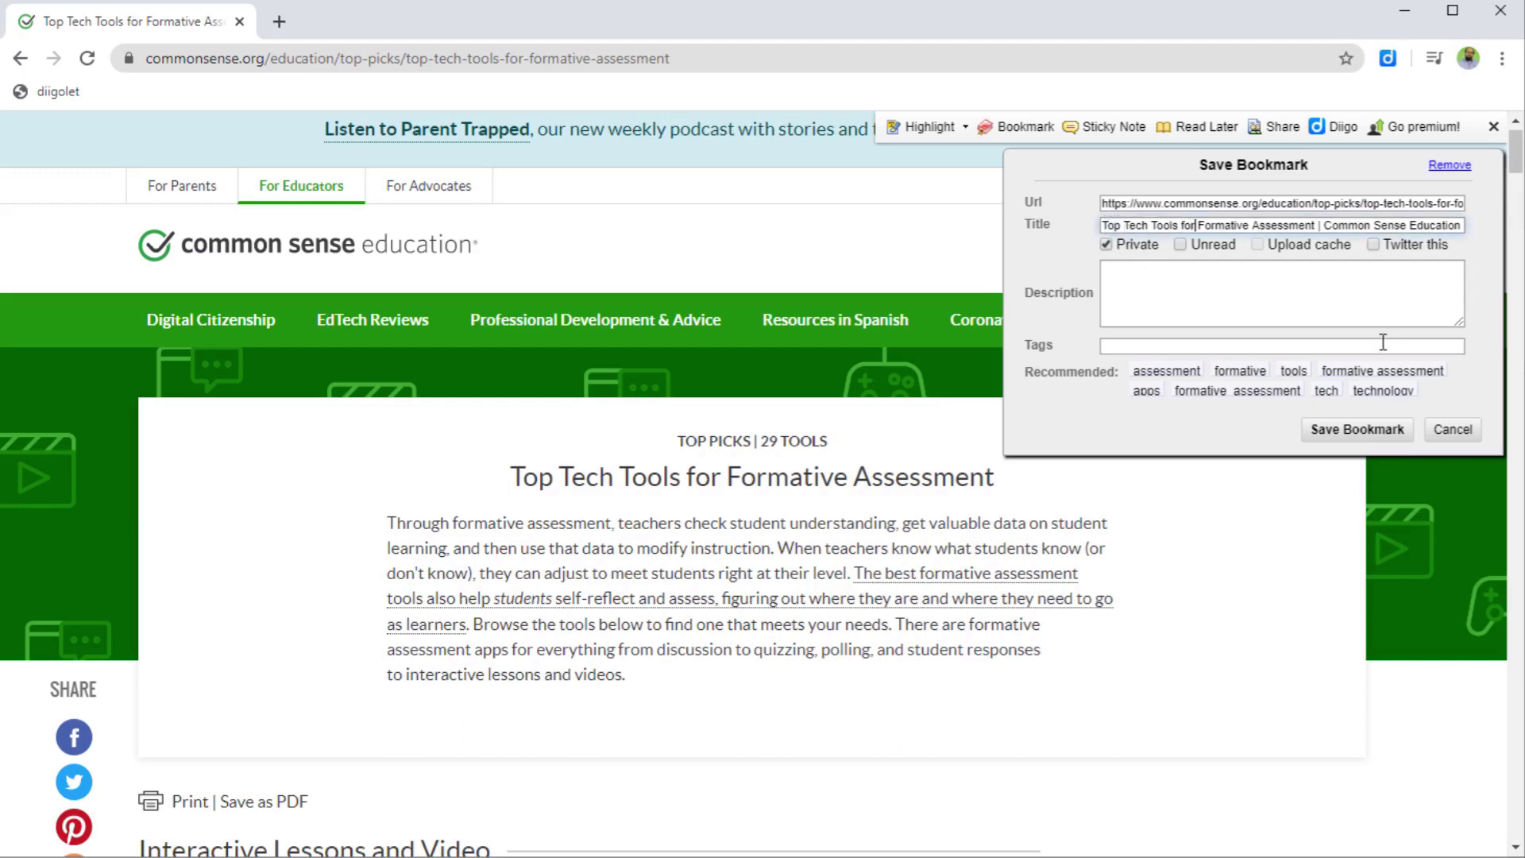
key("shift+End")
type("Teachers")
Step: Enter "These are the applications I like for teaching online" as the bookmark's description
left_click(1174, 279)
type("T")
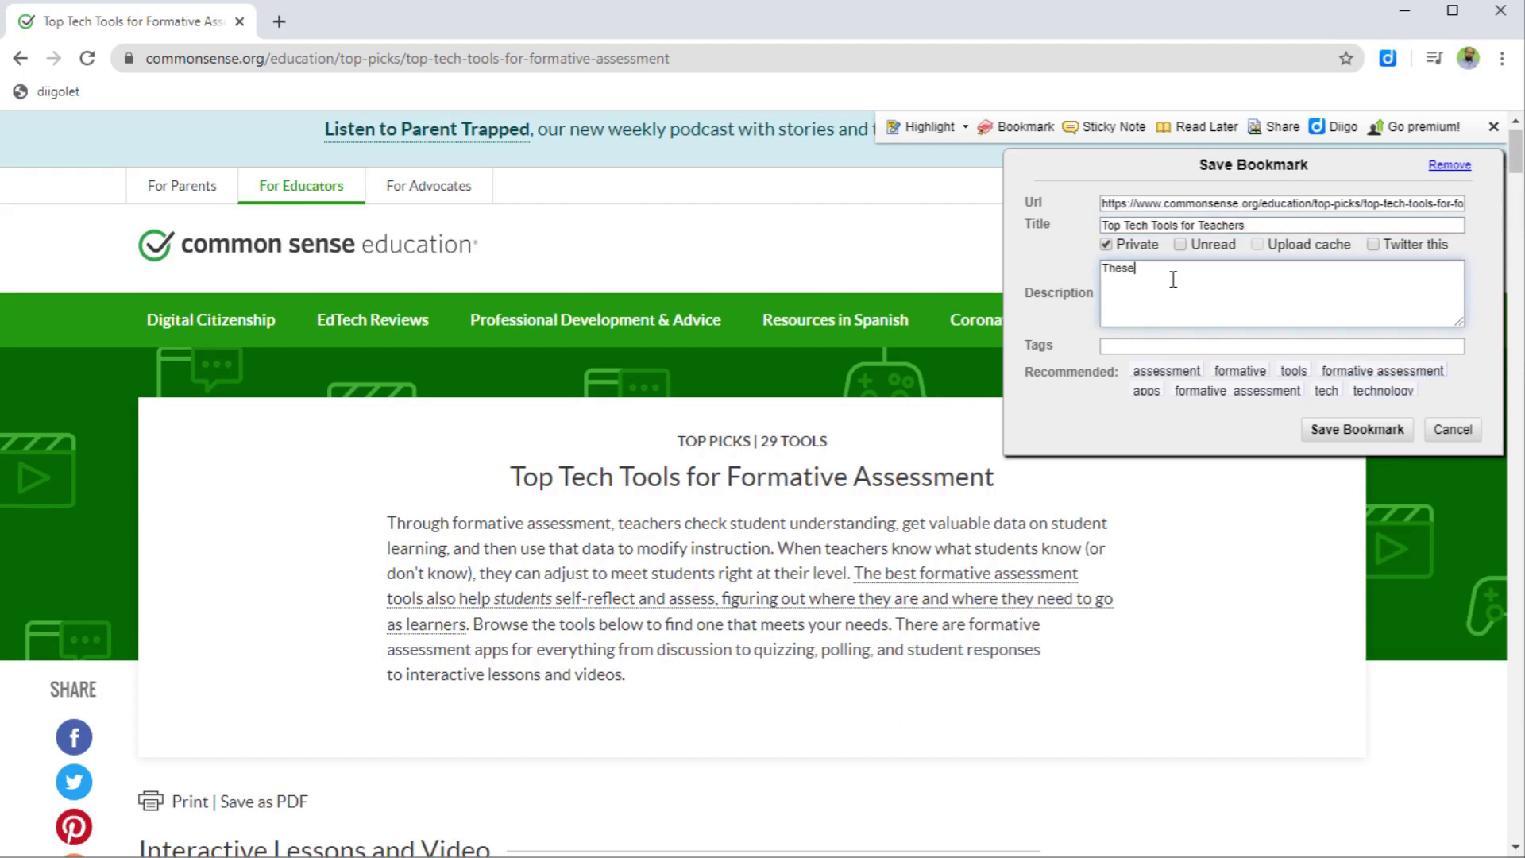
type("hese are the applications I like for")
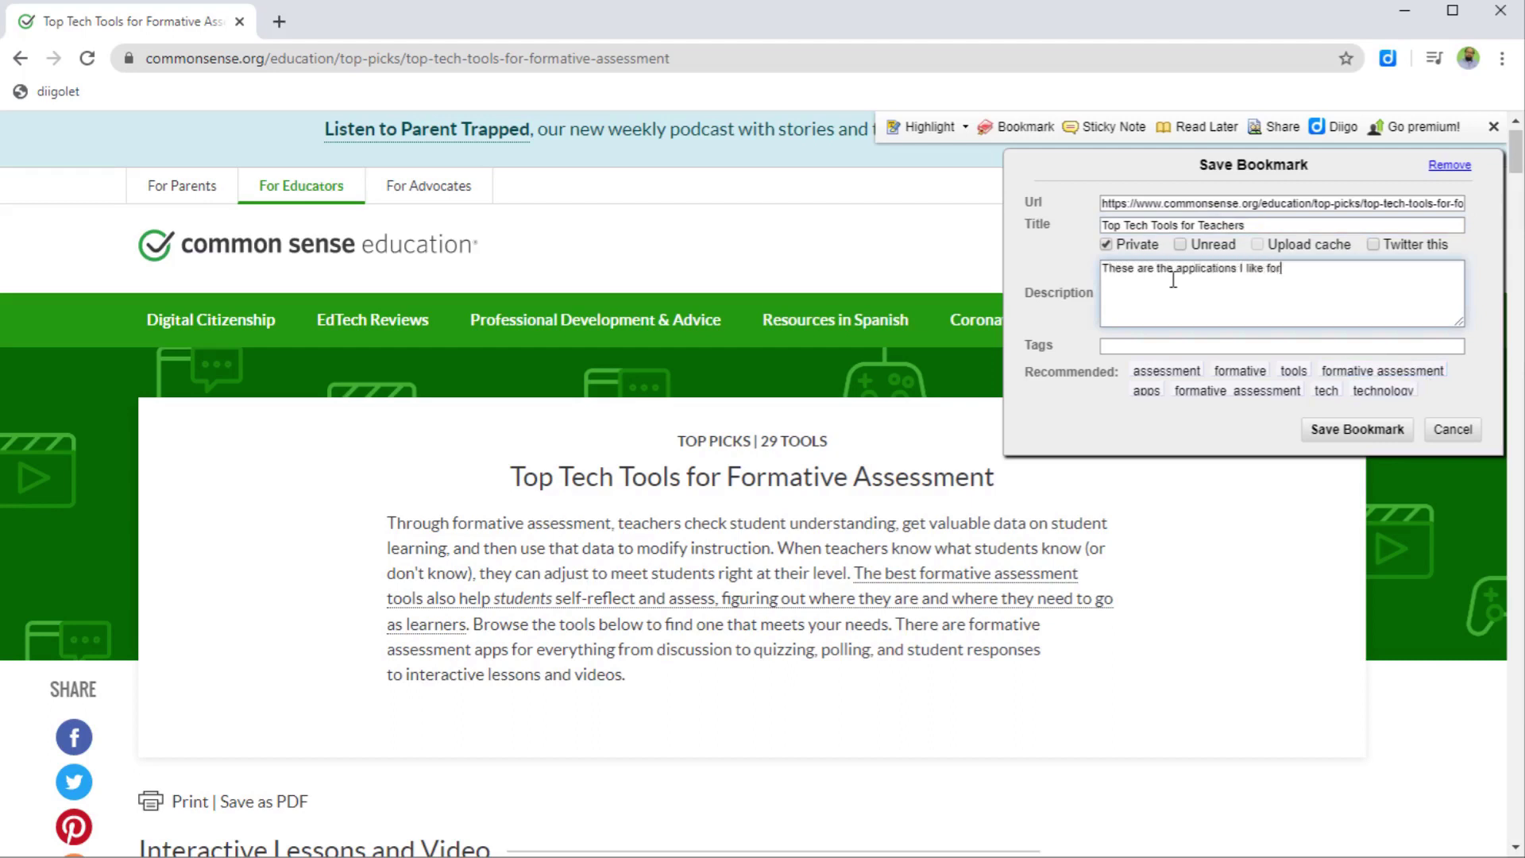
type(" teaching online")
Step: Tag the bookmark with the recommended tags tools and technology plus a custom tag online, and save it
left_click(1117, 346)
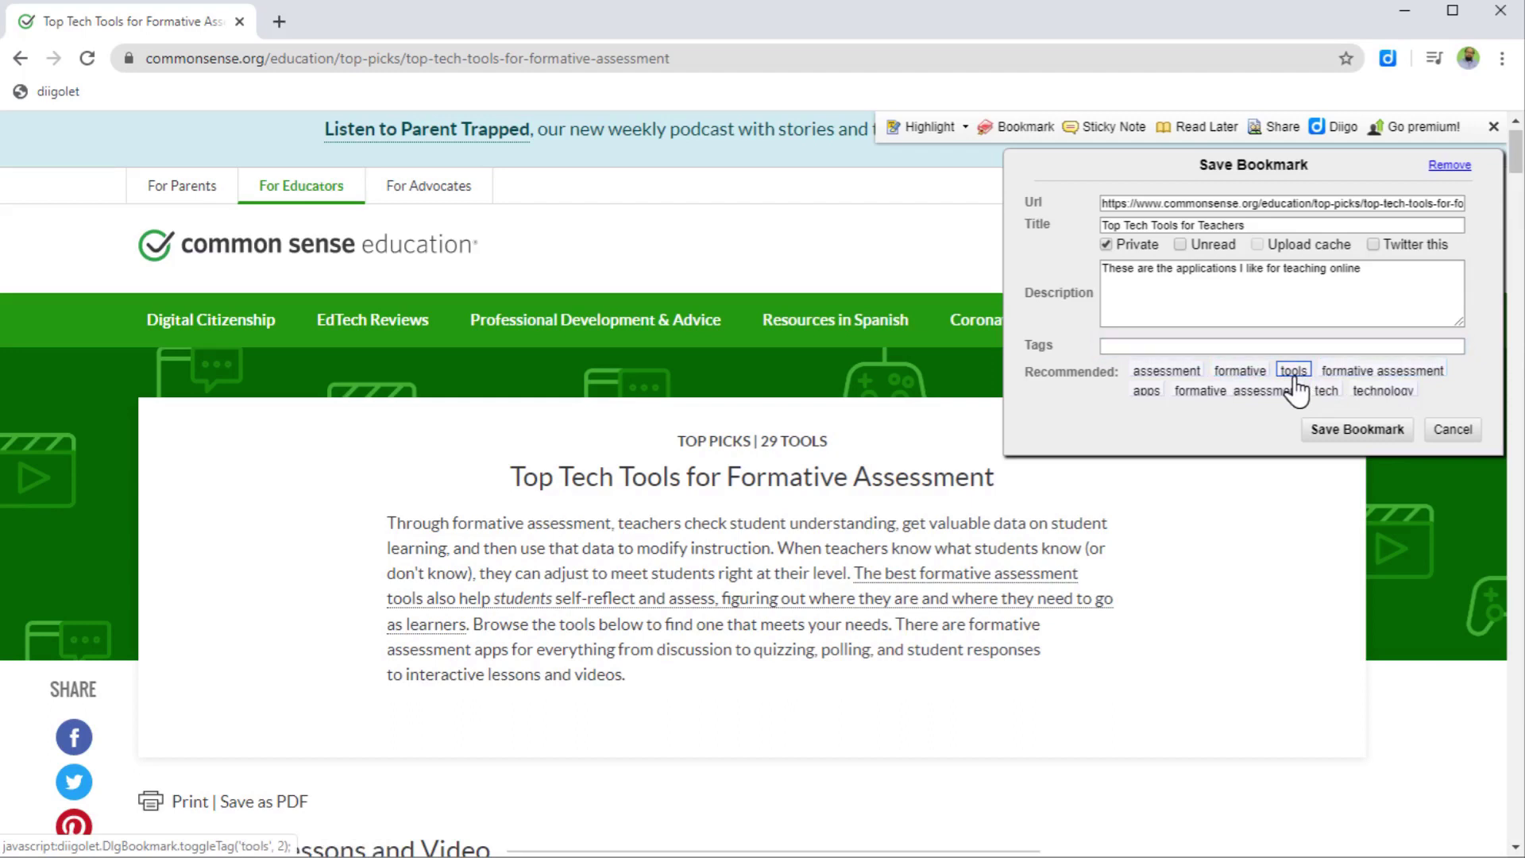
left_click(1295, 380)
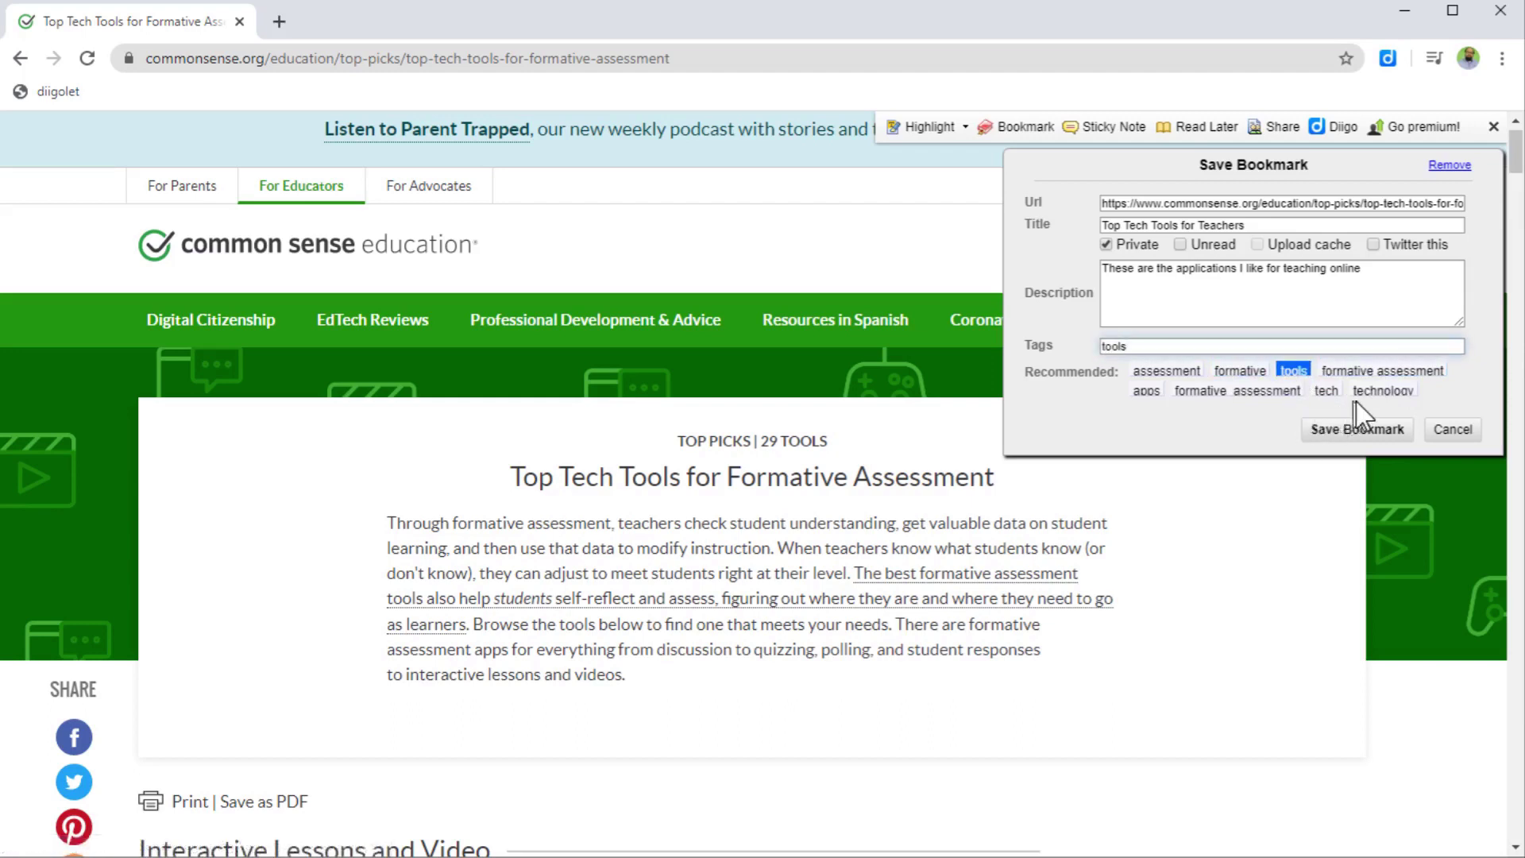
left_click(1384, 394)
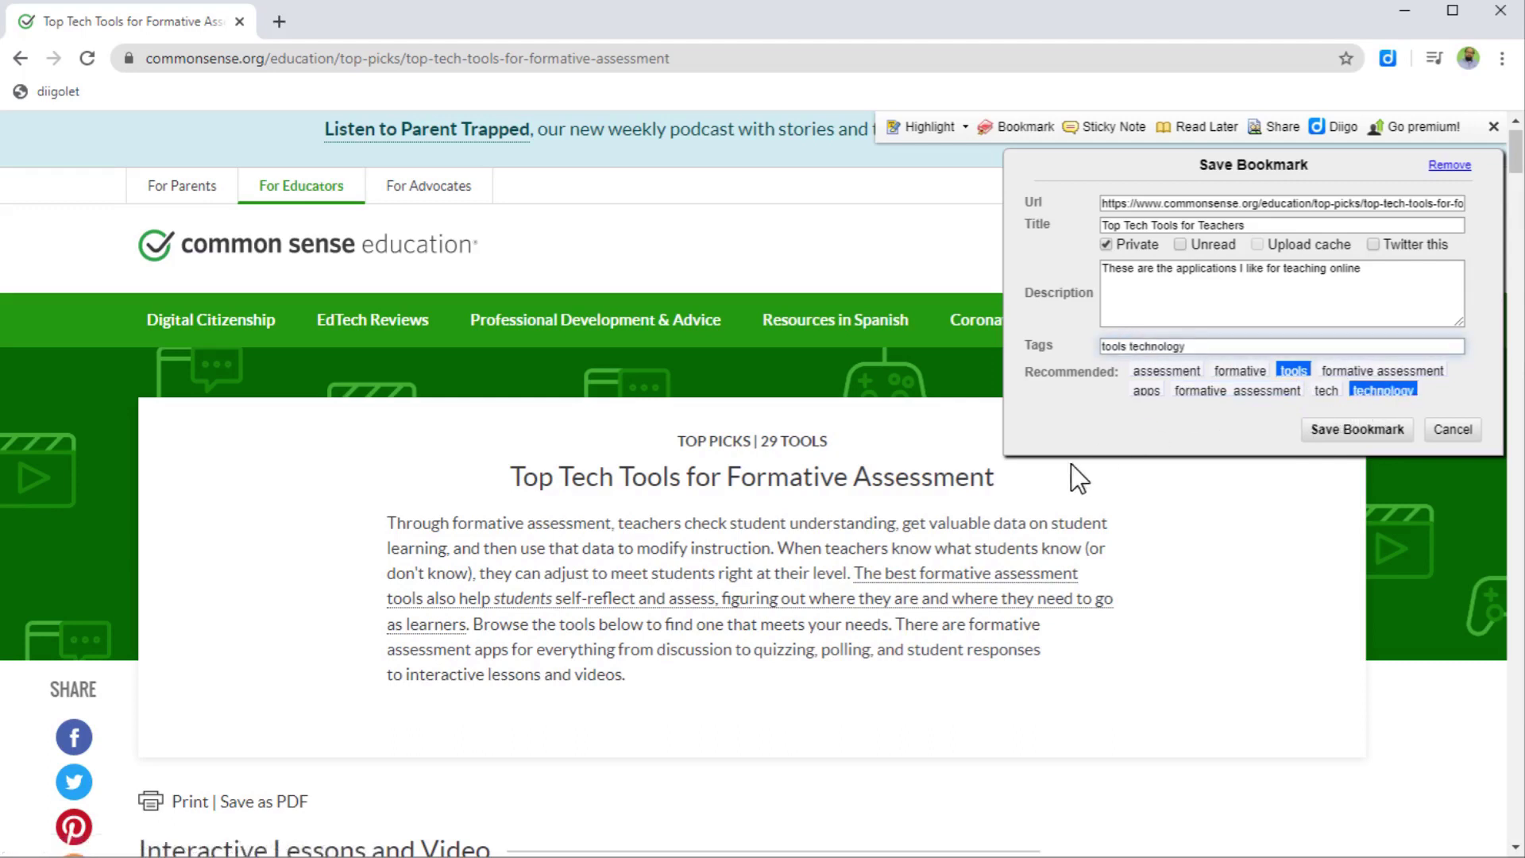
type("online")
left_click(1379, 433)
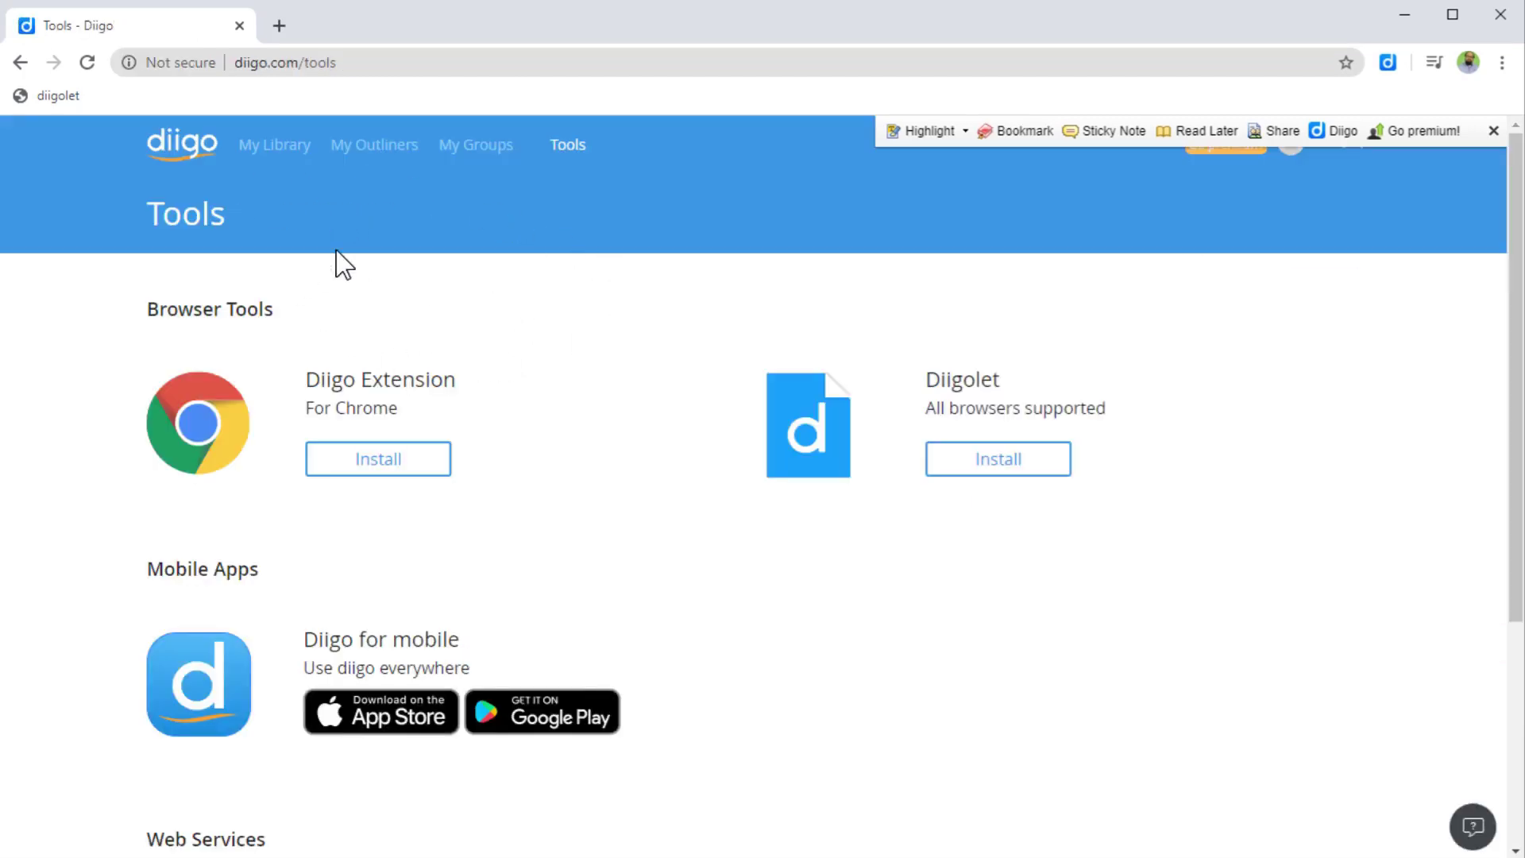
Step: Reload the Diigo page and open the saved "Top Tech Tools for Teachers" bookmark from My Library
left_click(89, 62)
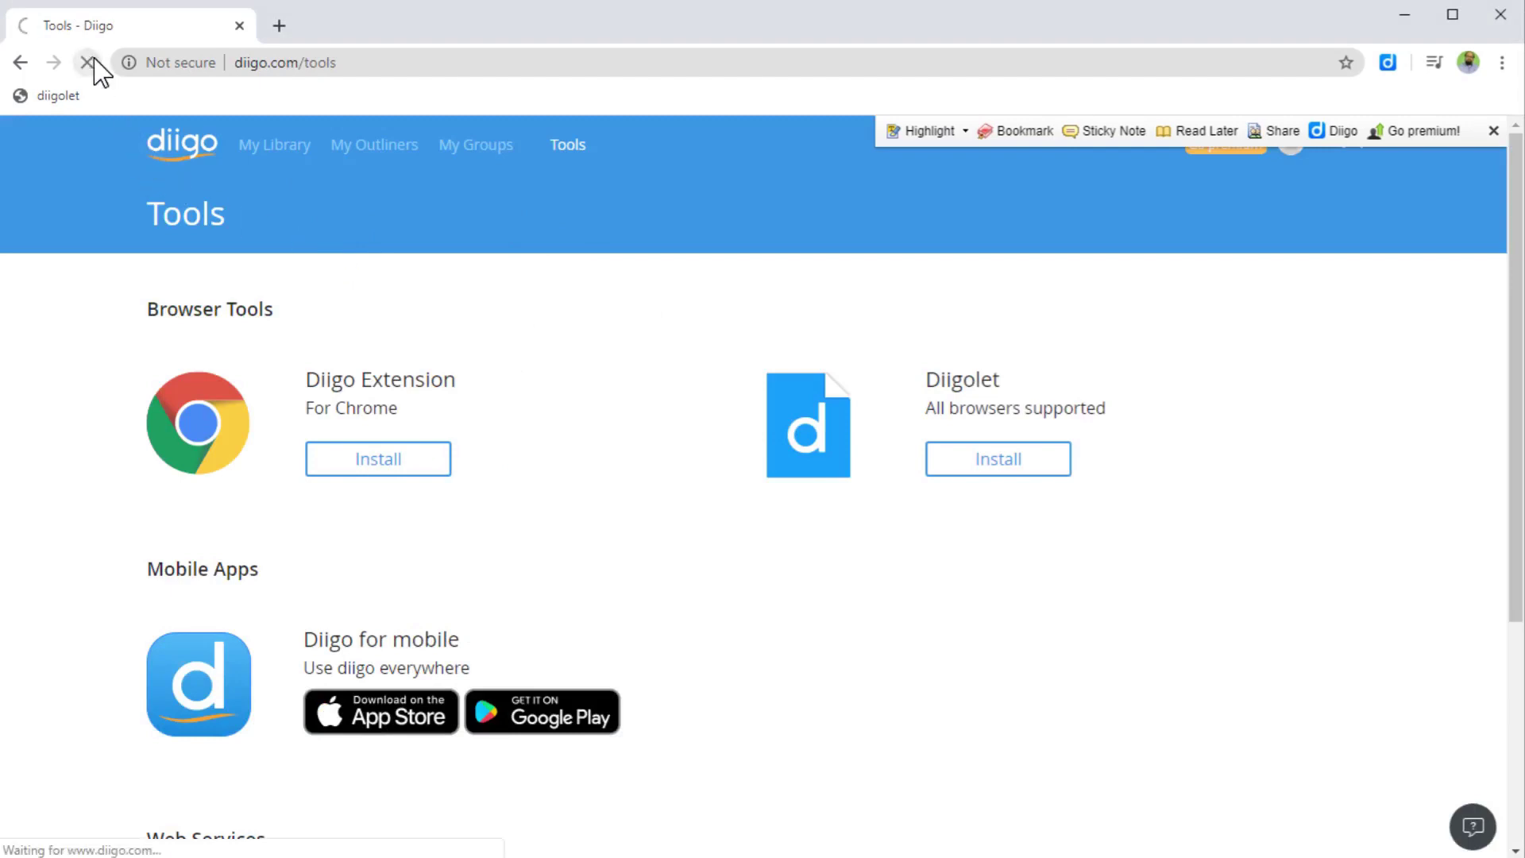
left_click(271, 158)
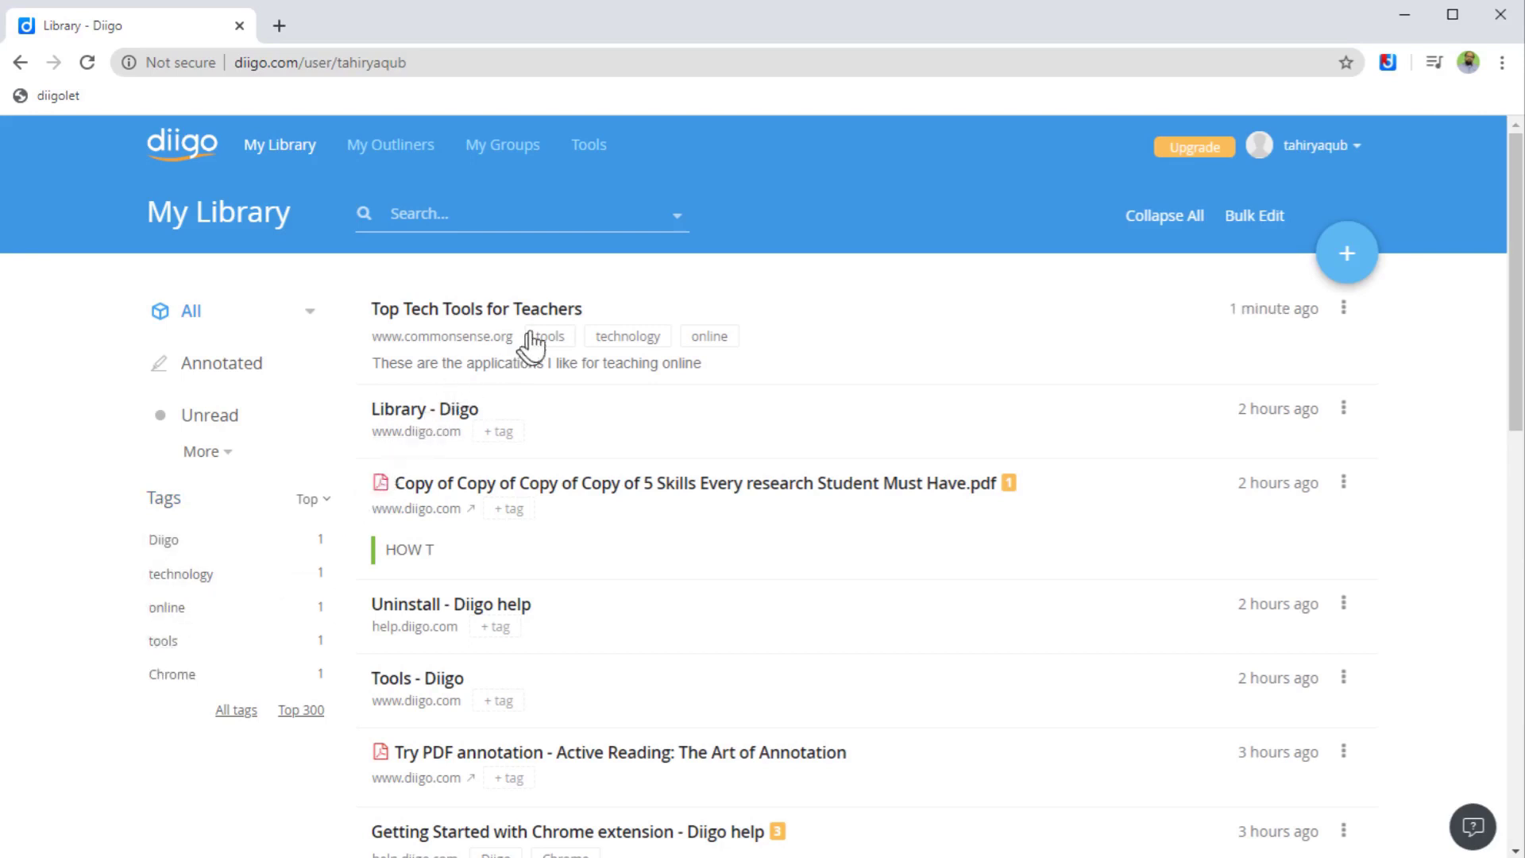
left_click(561, 318)
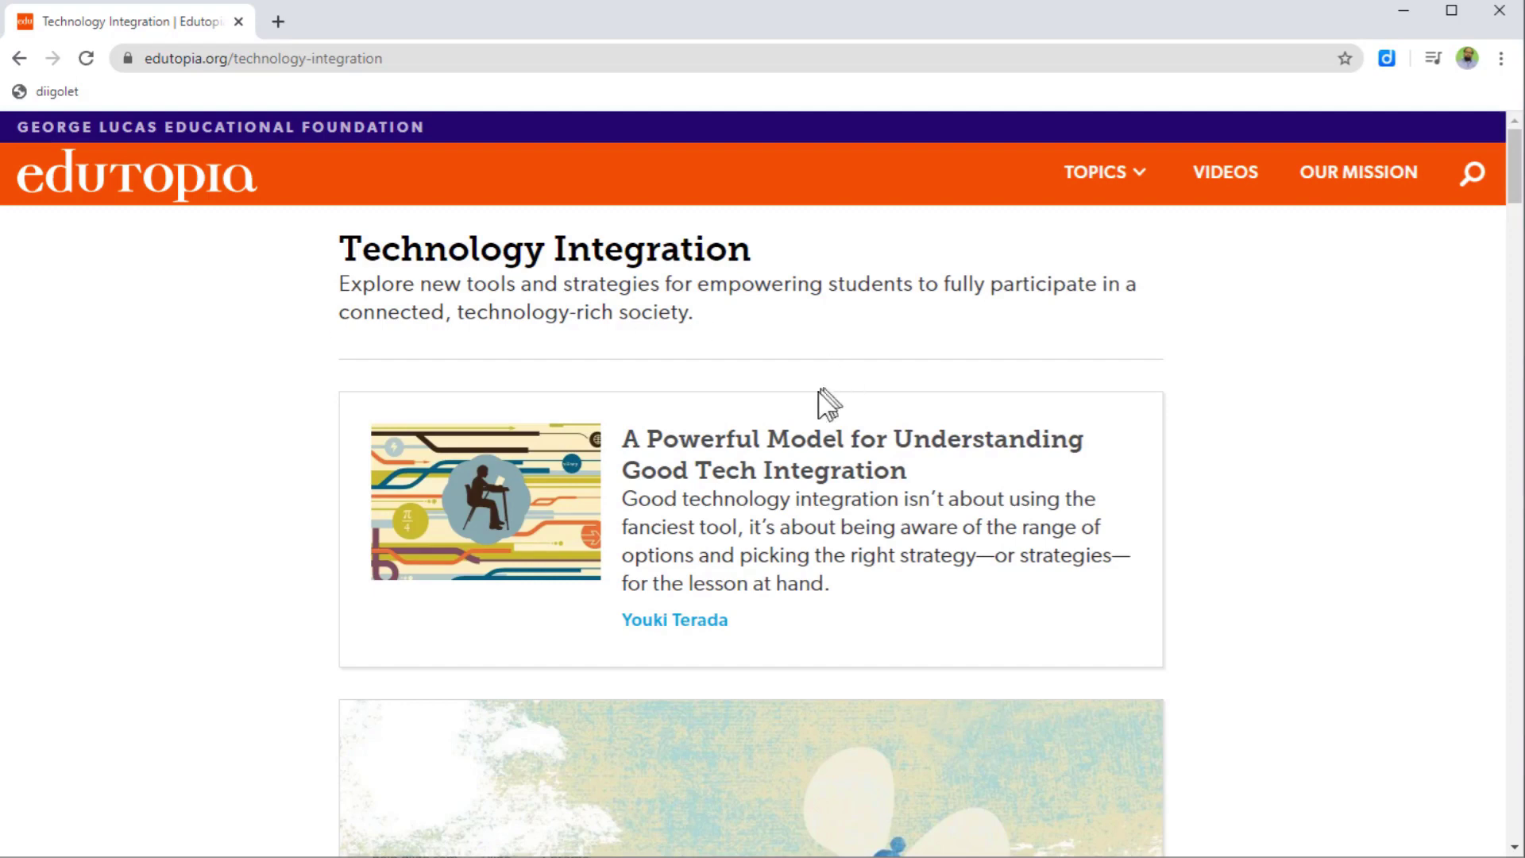
Step: Open Edutopia's "A Powerful Model for Understanding Good Tech Integration" and highlight its paragraph beginning "Understandably, the emergence of the coronavirus" with Diigolet
left_click(746, 465)
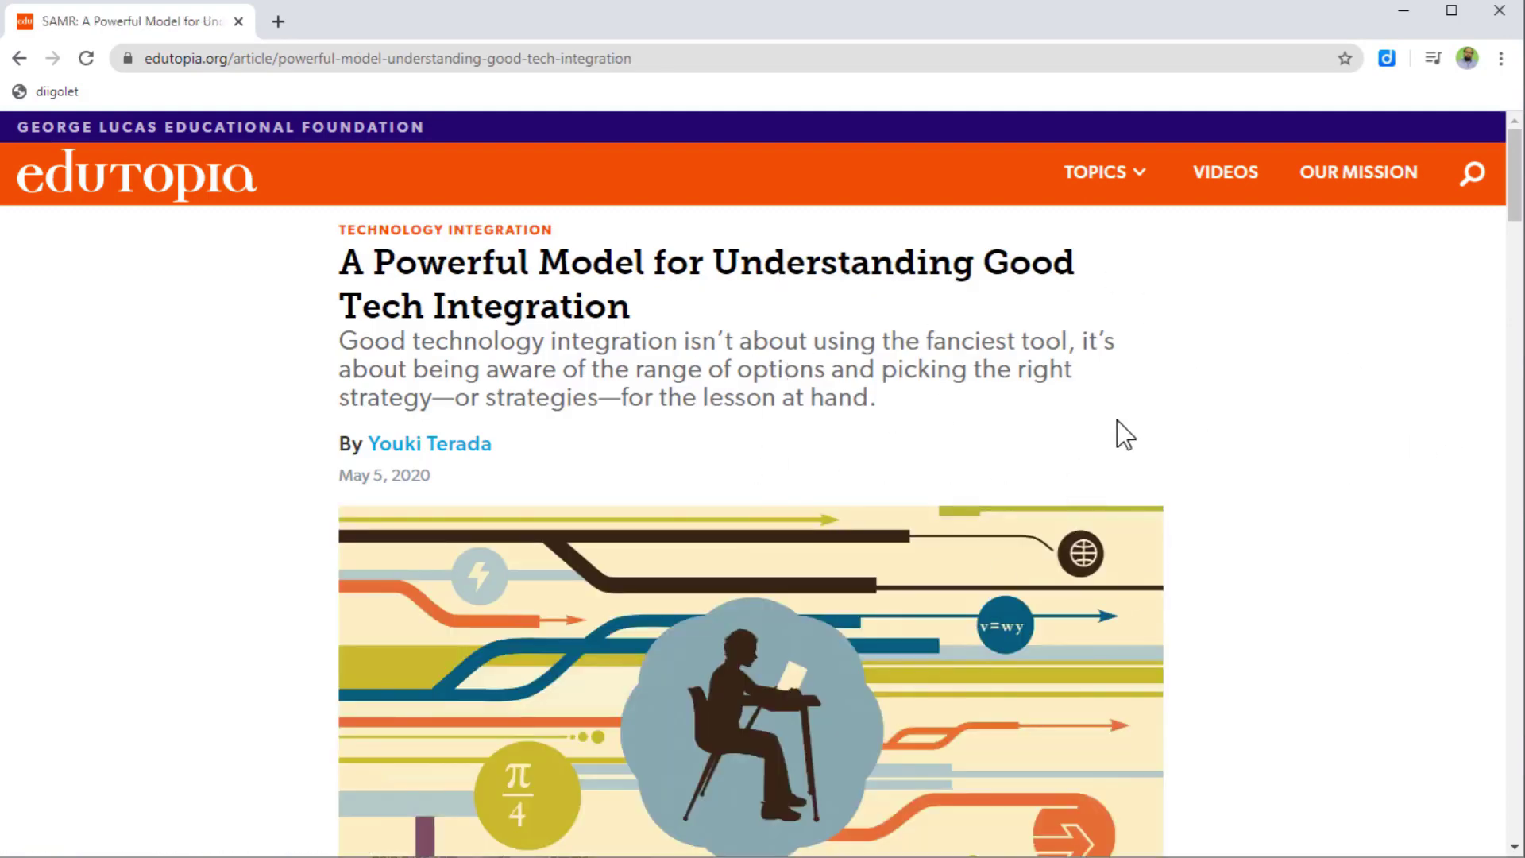
left_click(70, 93)
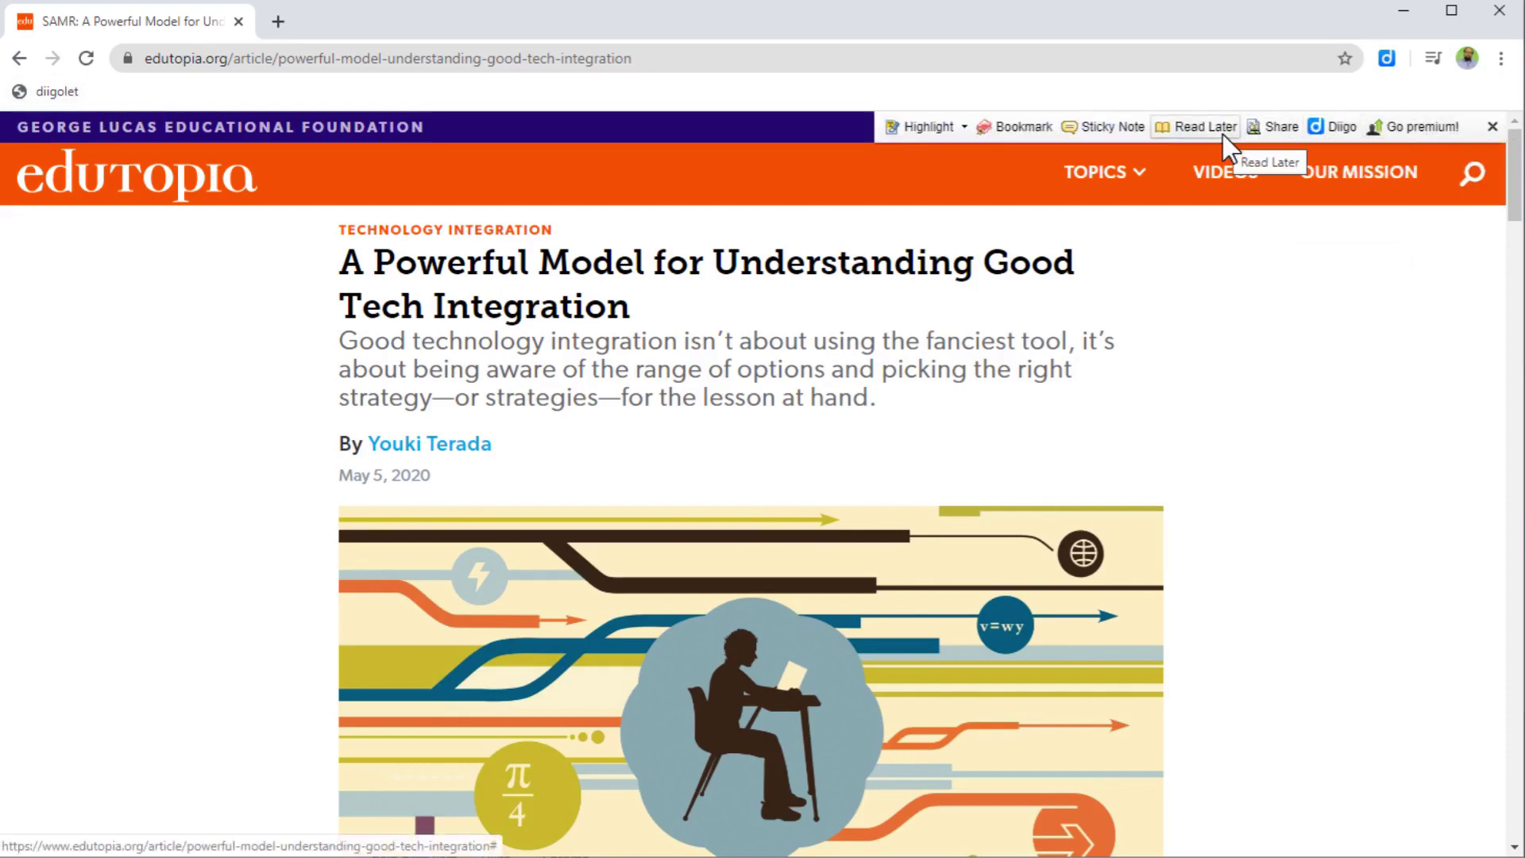
scroll(1212, 290, "down", 10)
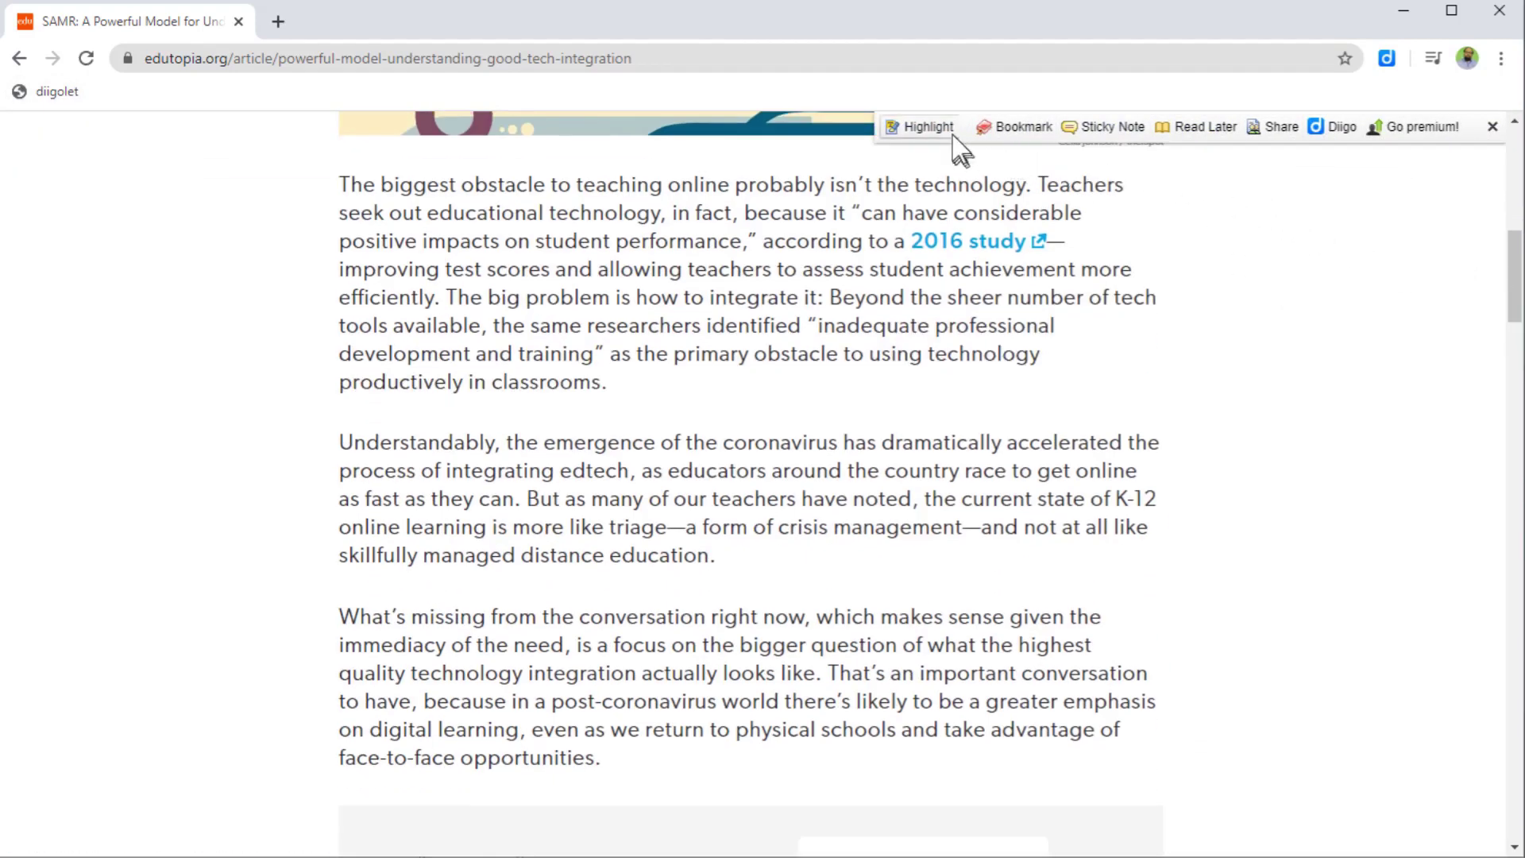
left_click(935, 126)
mouse_move(340, 435)
left_mouse_down()
mouse_move(538, 463)
mouse_move(755, 527)
mouse_move(759, 556)
left_mouse_up()
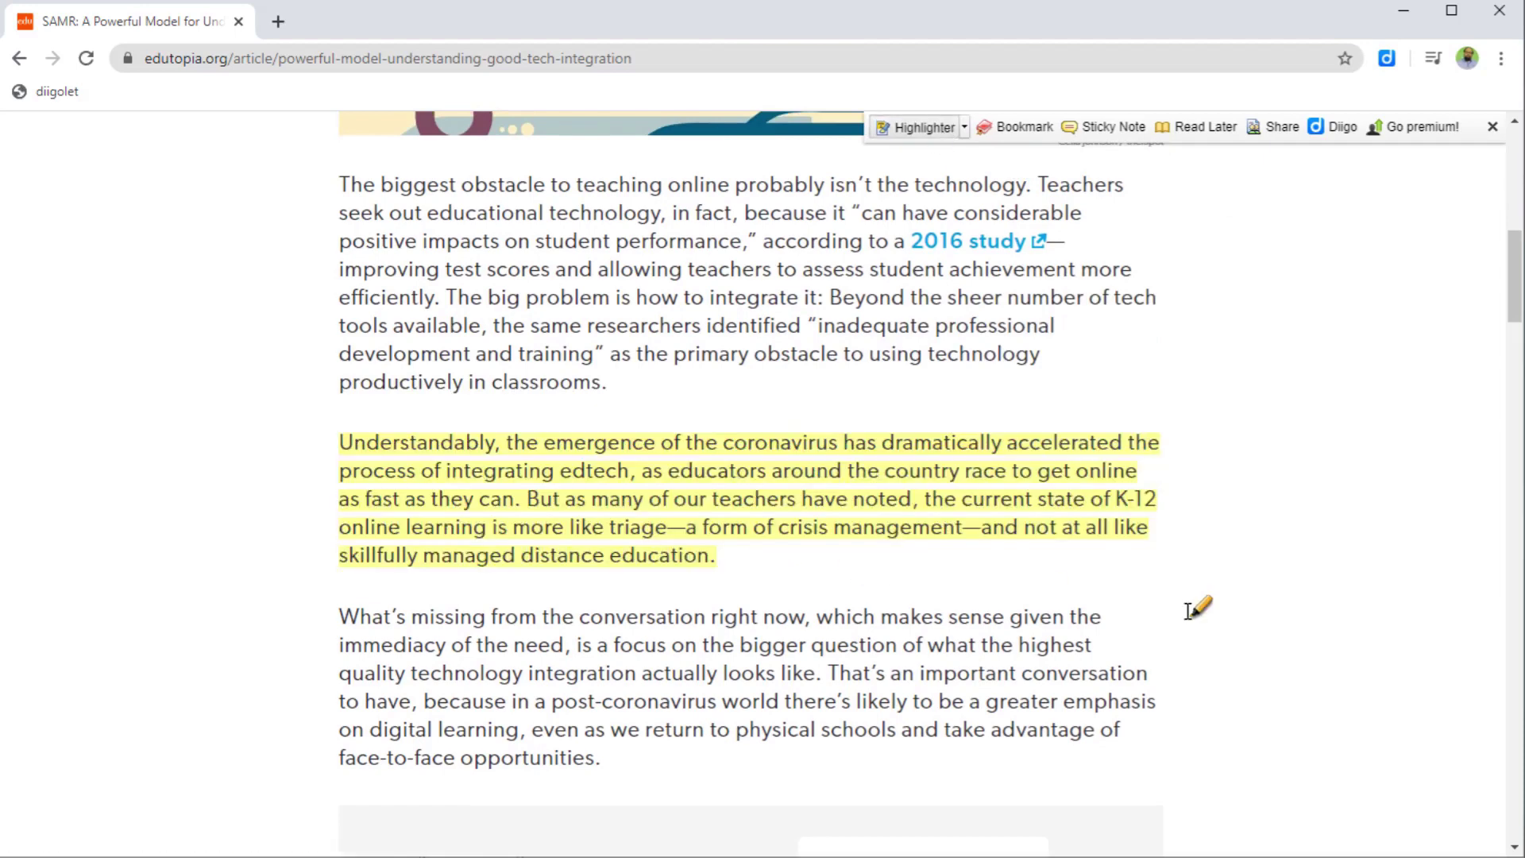
Step: Post a private Diigolet sticky note reading "Any Instructions" on the article
left_click(1110, 126)
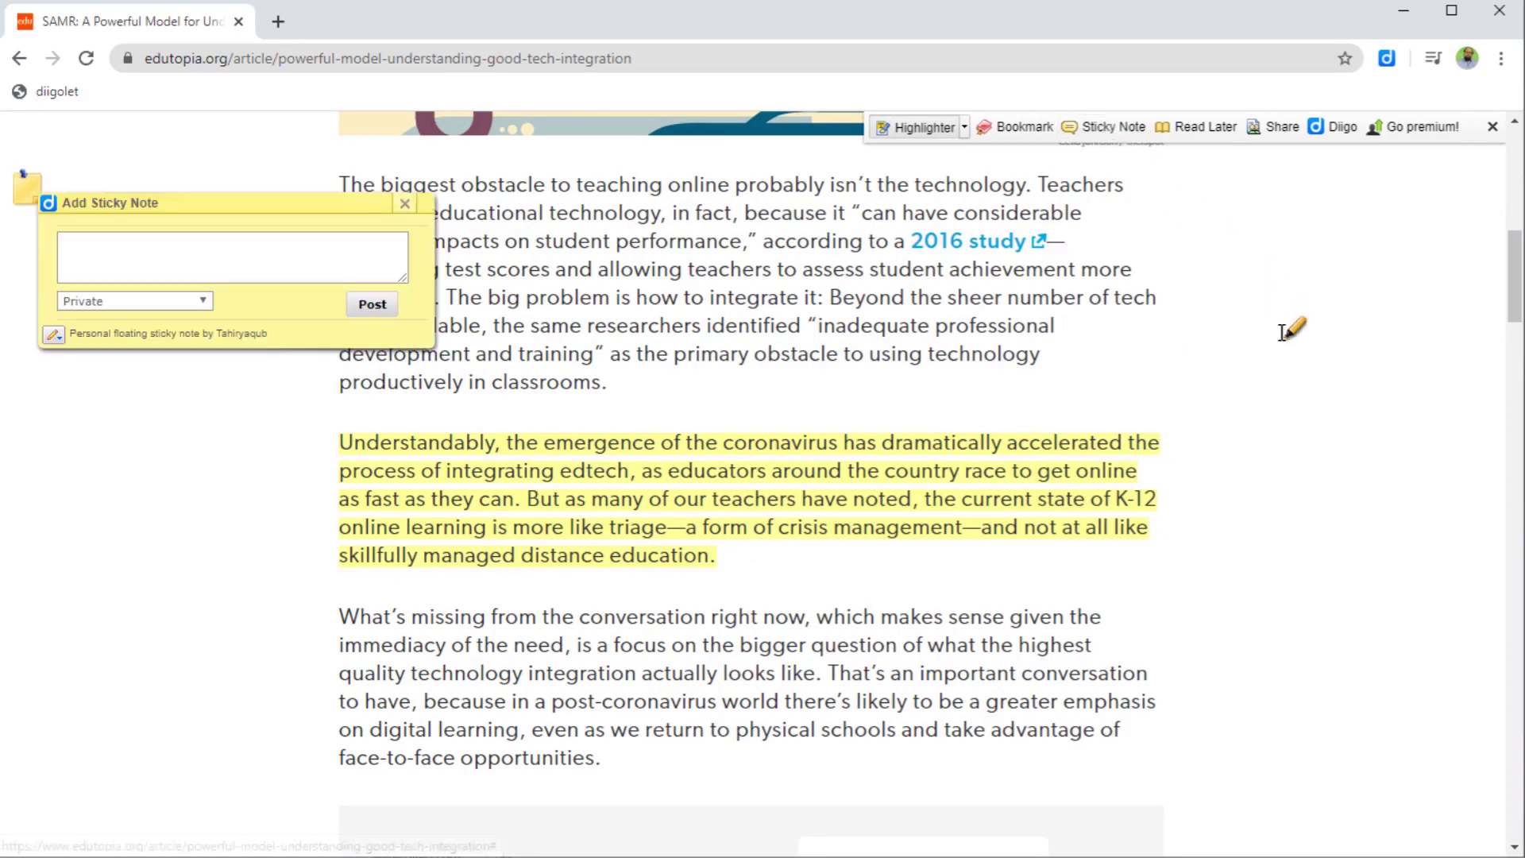
left_click(191, 256)
type("Any Instructions")
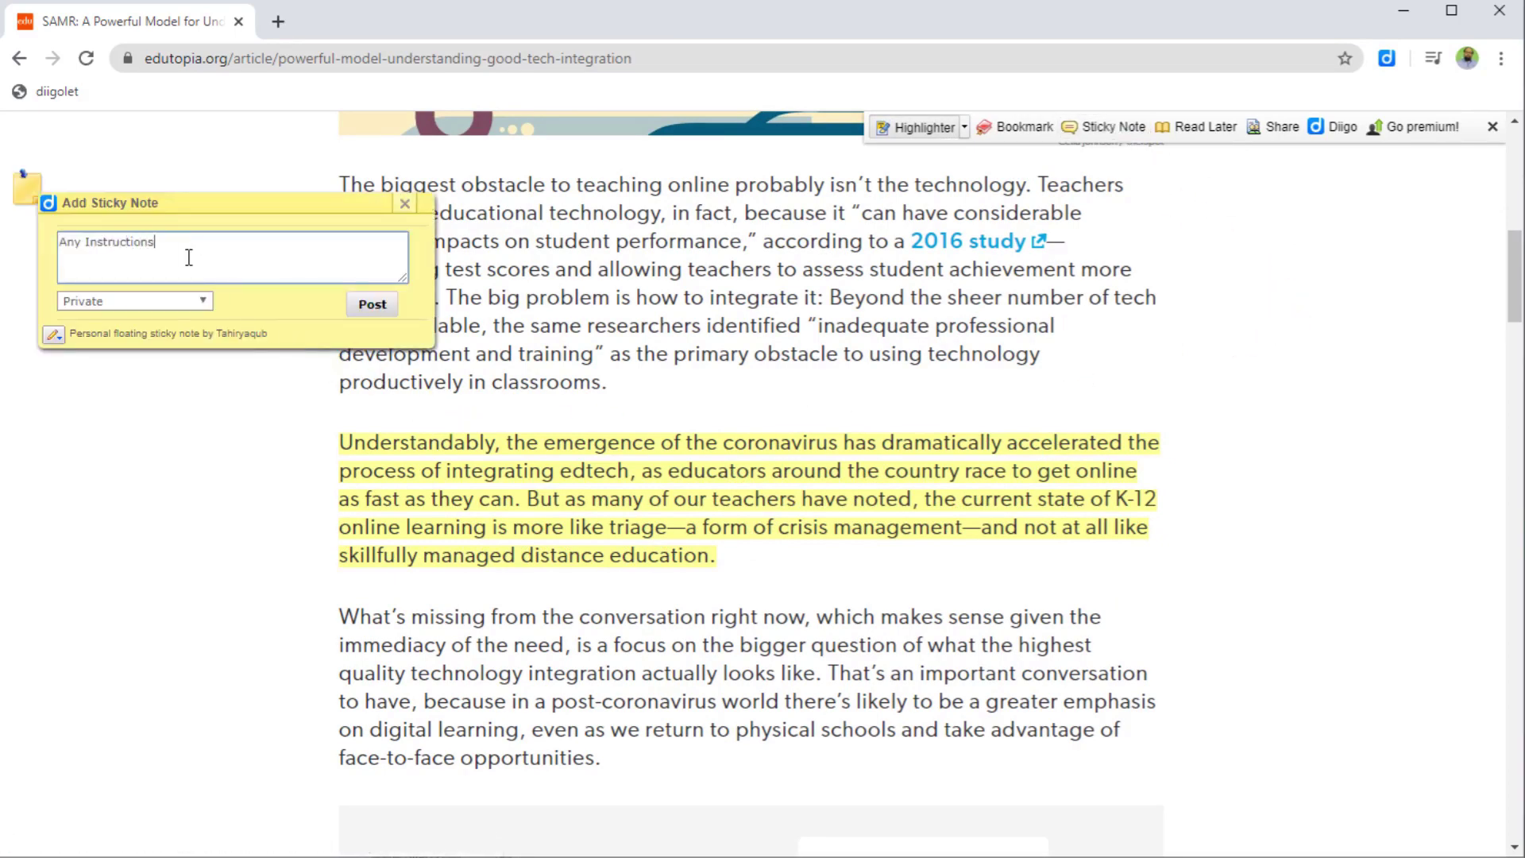
left_click(374, 305)
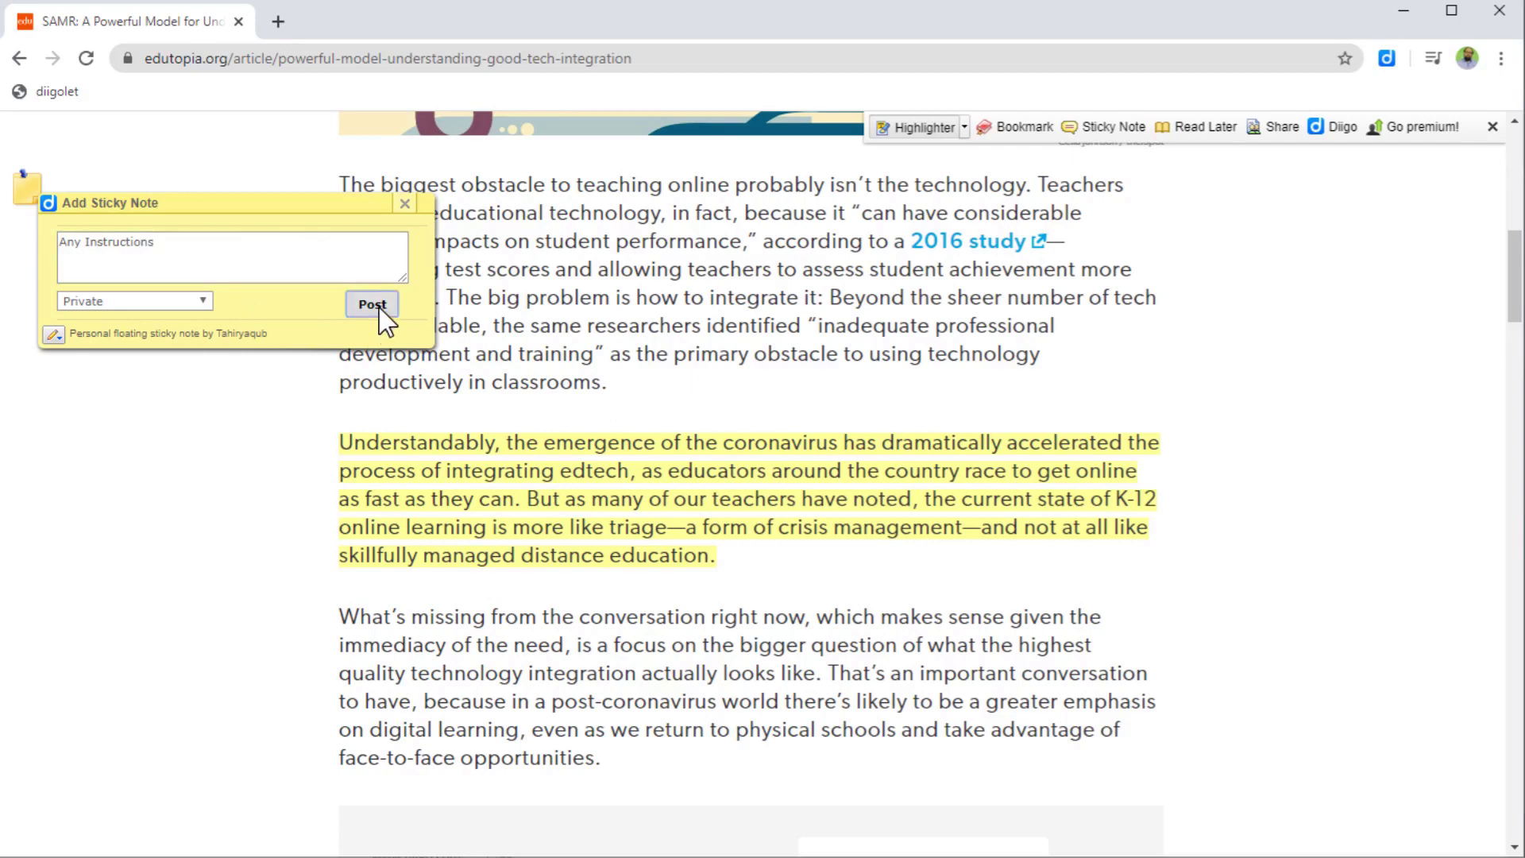
left_click(27, 191)
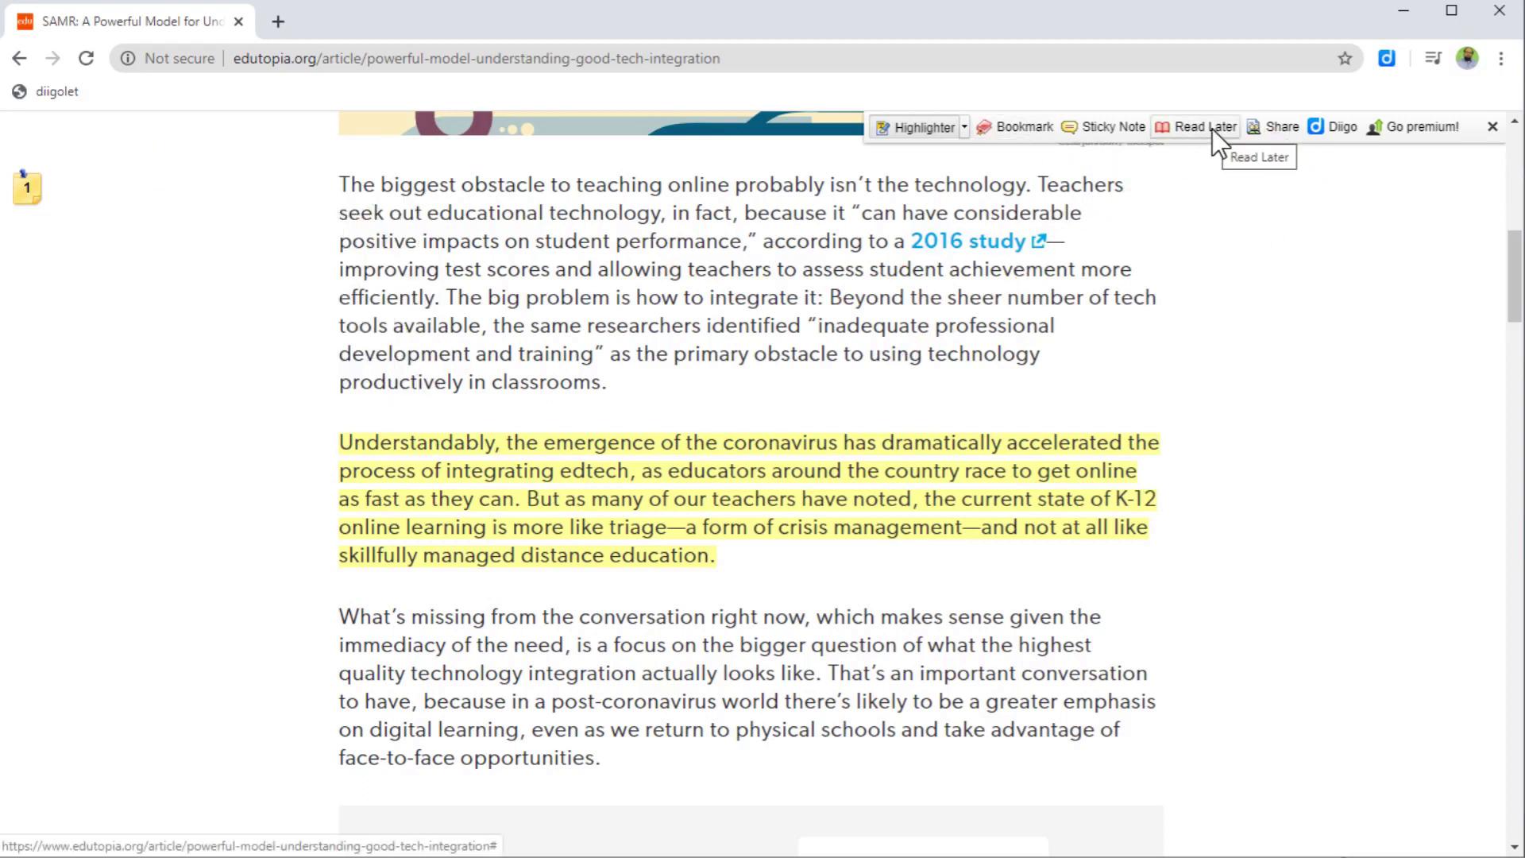
Step: Start a bookmark for the article, turn off its Private option and enter the description "A useful resource"
left_click(1021, 135)
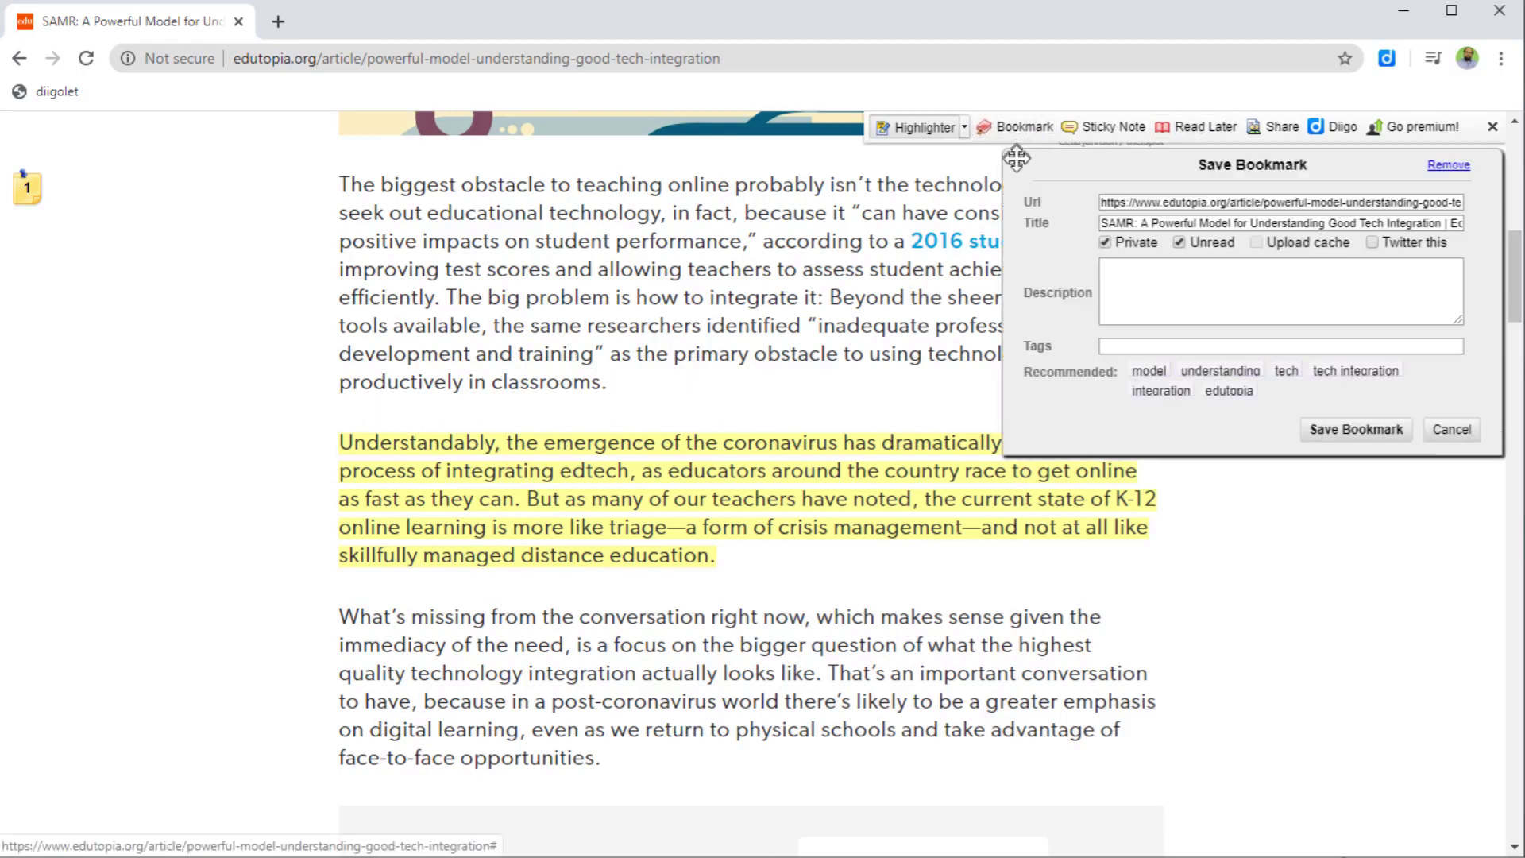
left_click(1106, 244)
left_click(1126, 273)
type("A")
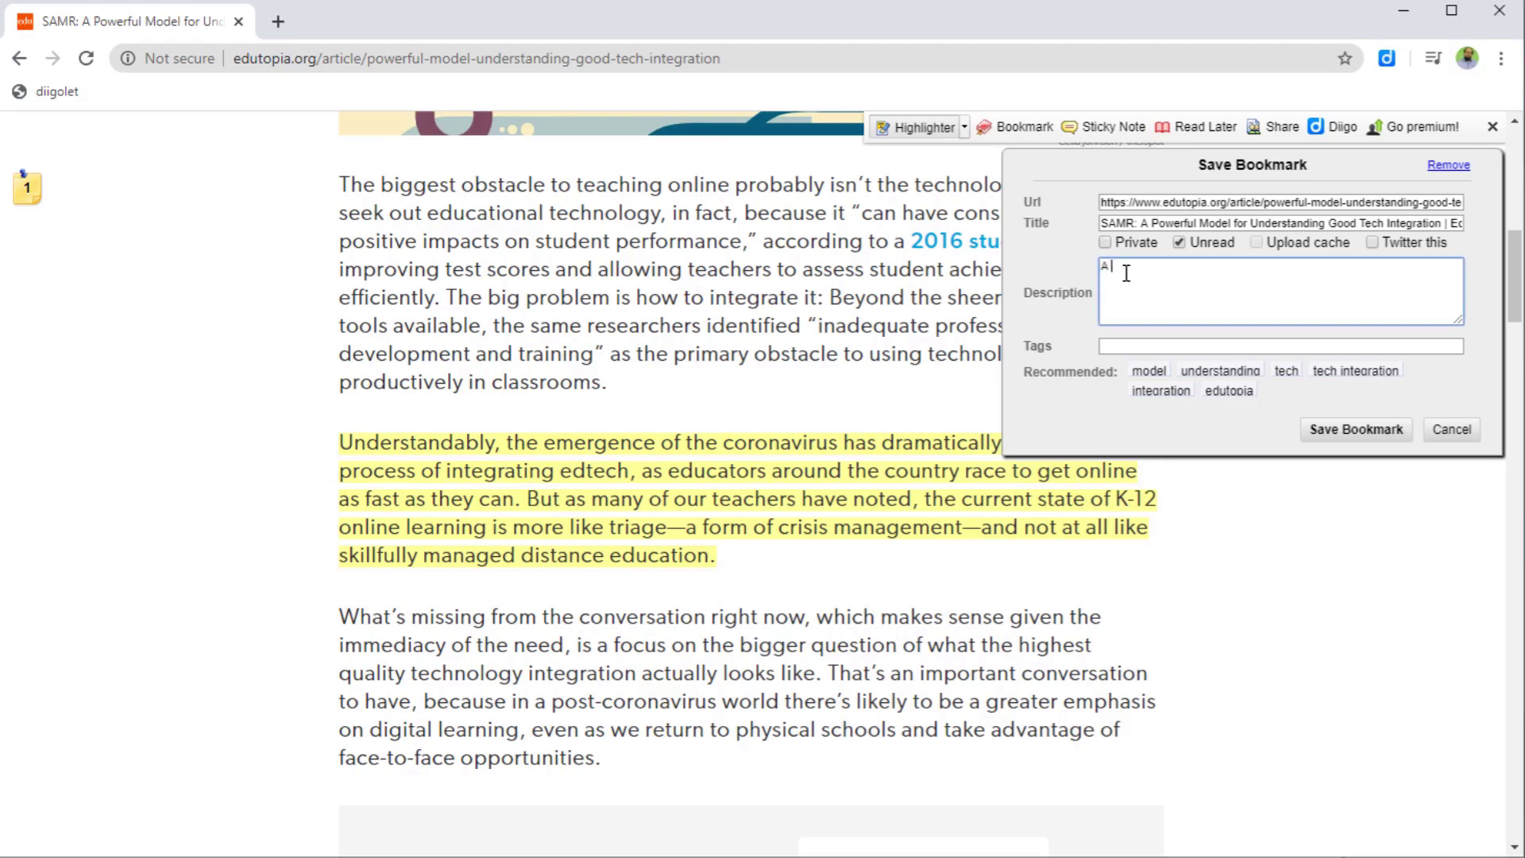
type(" useful resource")
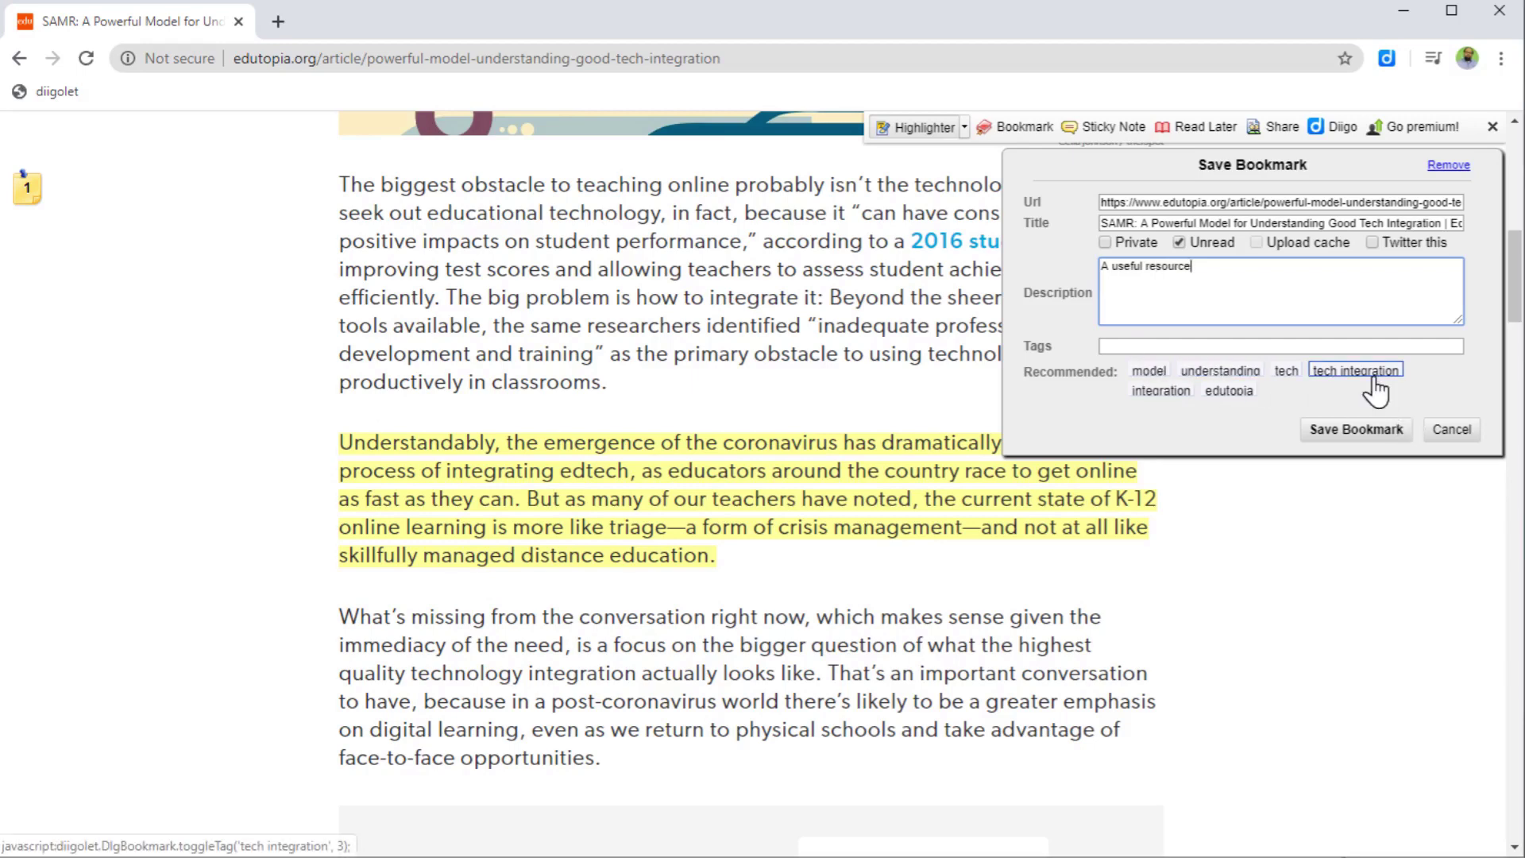
Step: Tag the article's bookmark with "tech integration" and "online teaching", and save it
left_click(1373, 380)
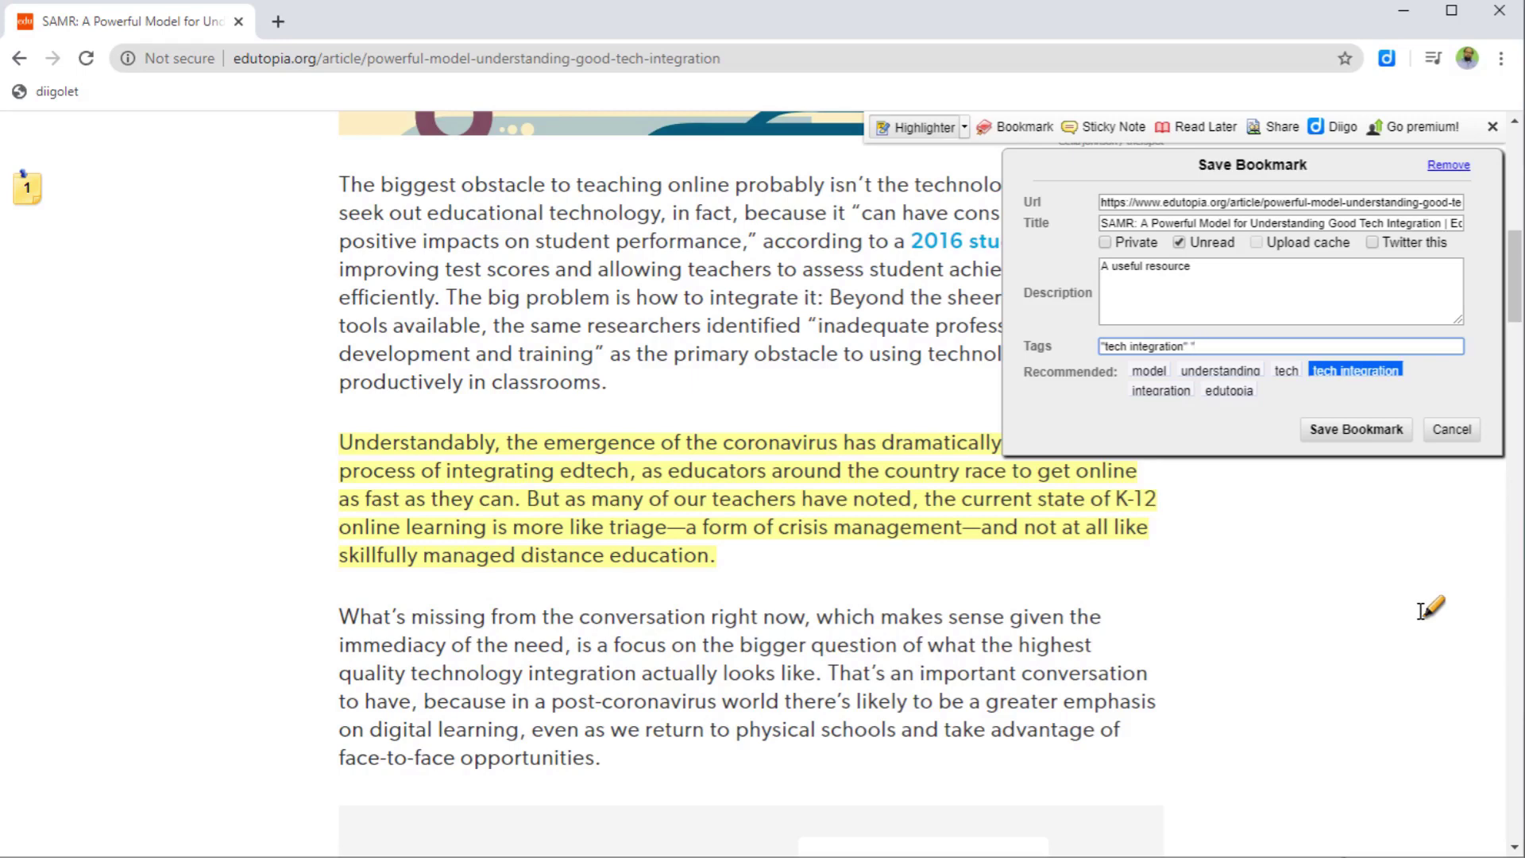
type("online teaching\"")
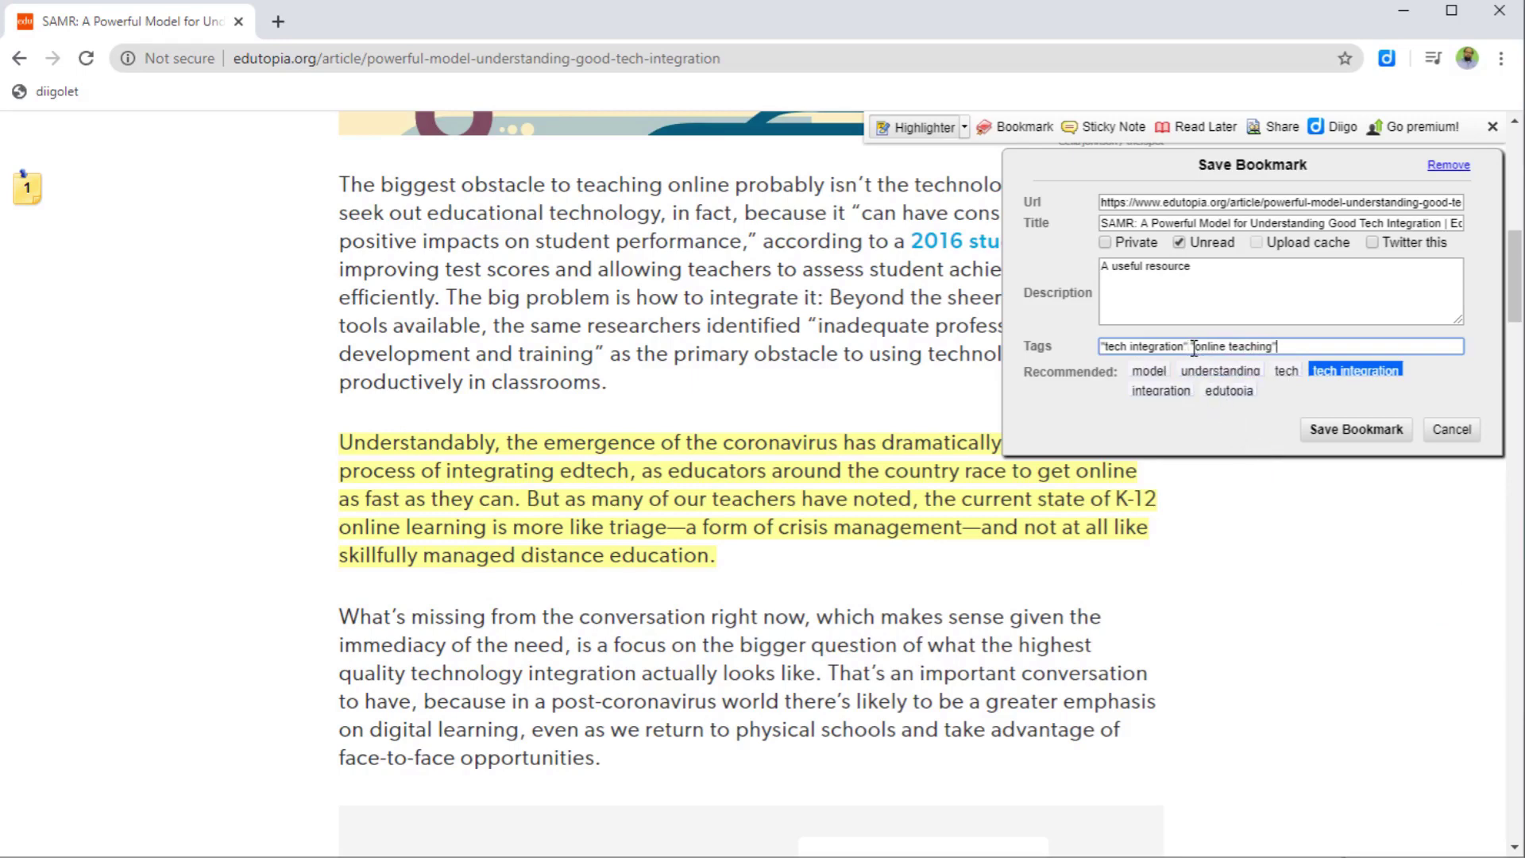
left_click(1374, 430)
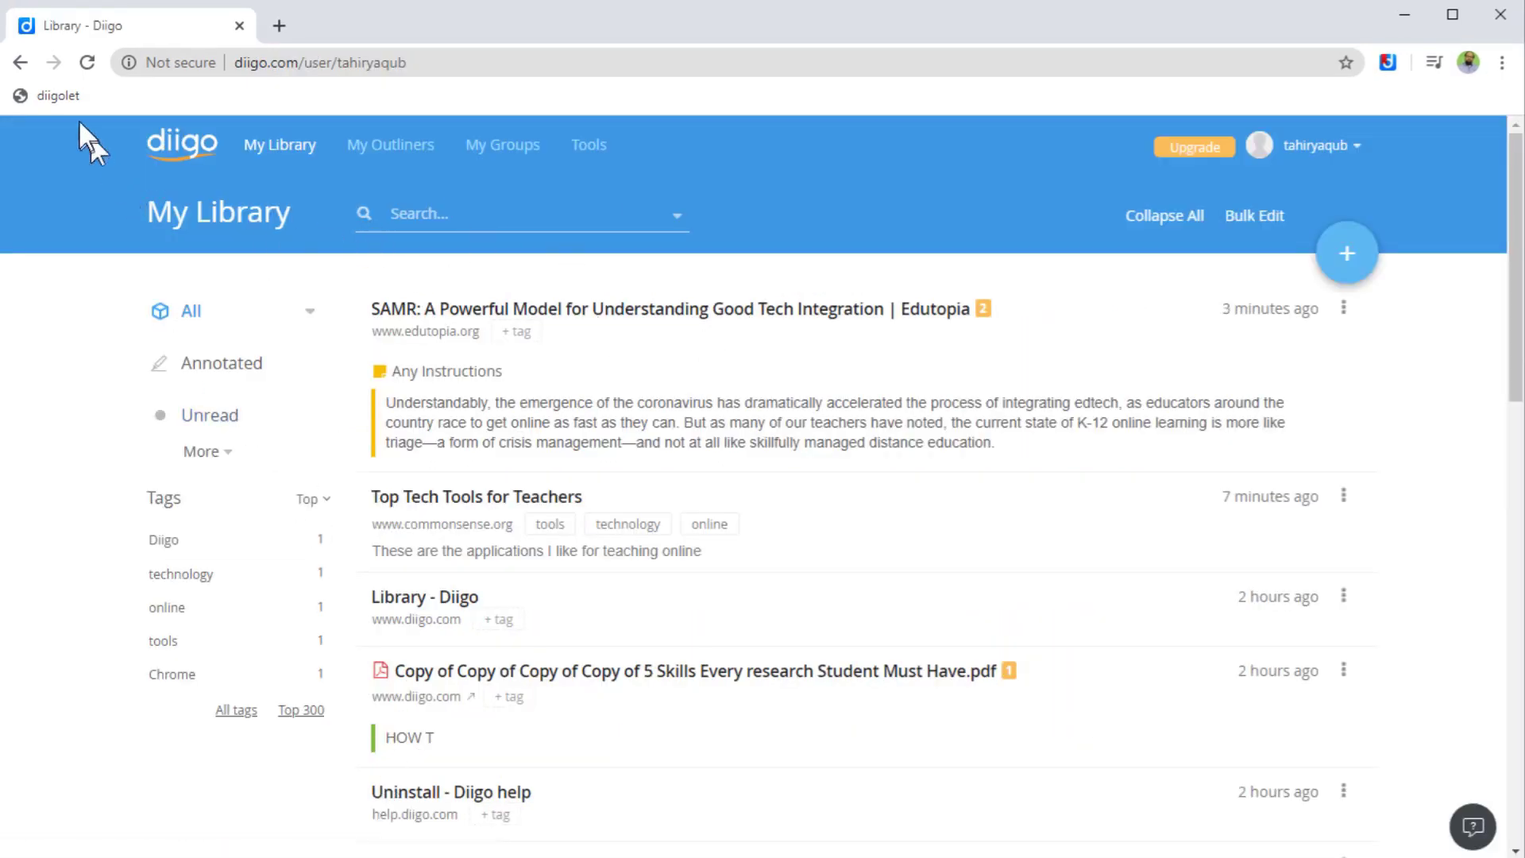
Step: Reload My Library, review the saved bookmarks and annotations, and filter the list to unread items
left_click(87, 62)
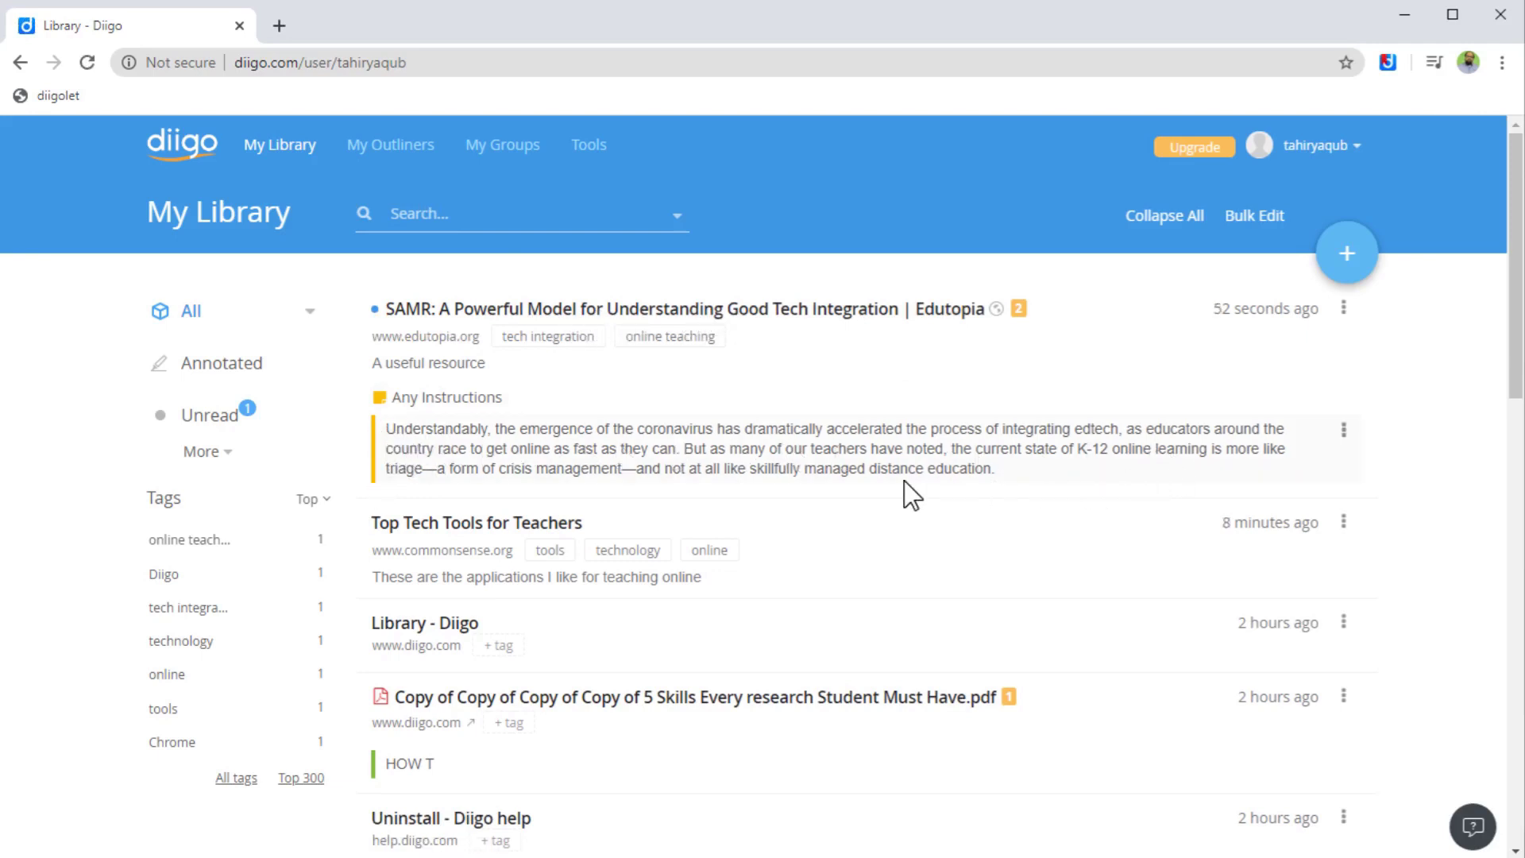
scroll(826, 469, "down", 5)
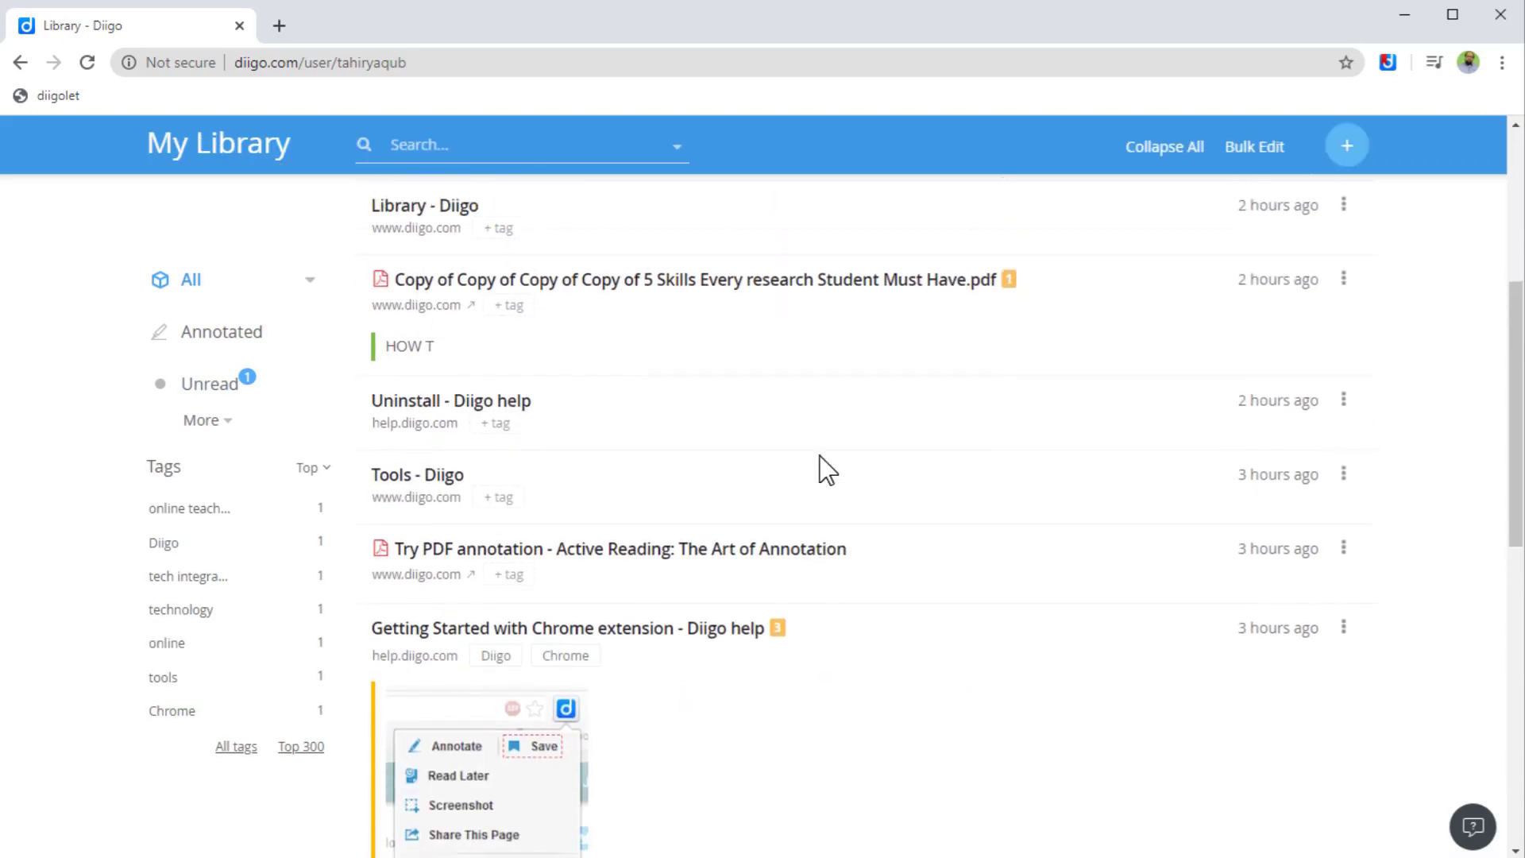
scroll(808, 357, "up", 3)
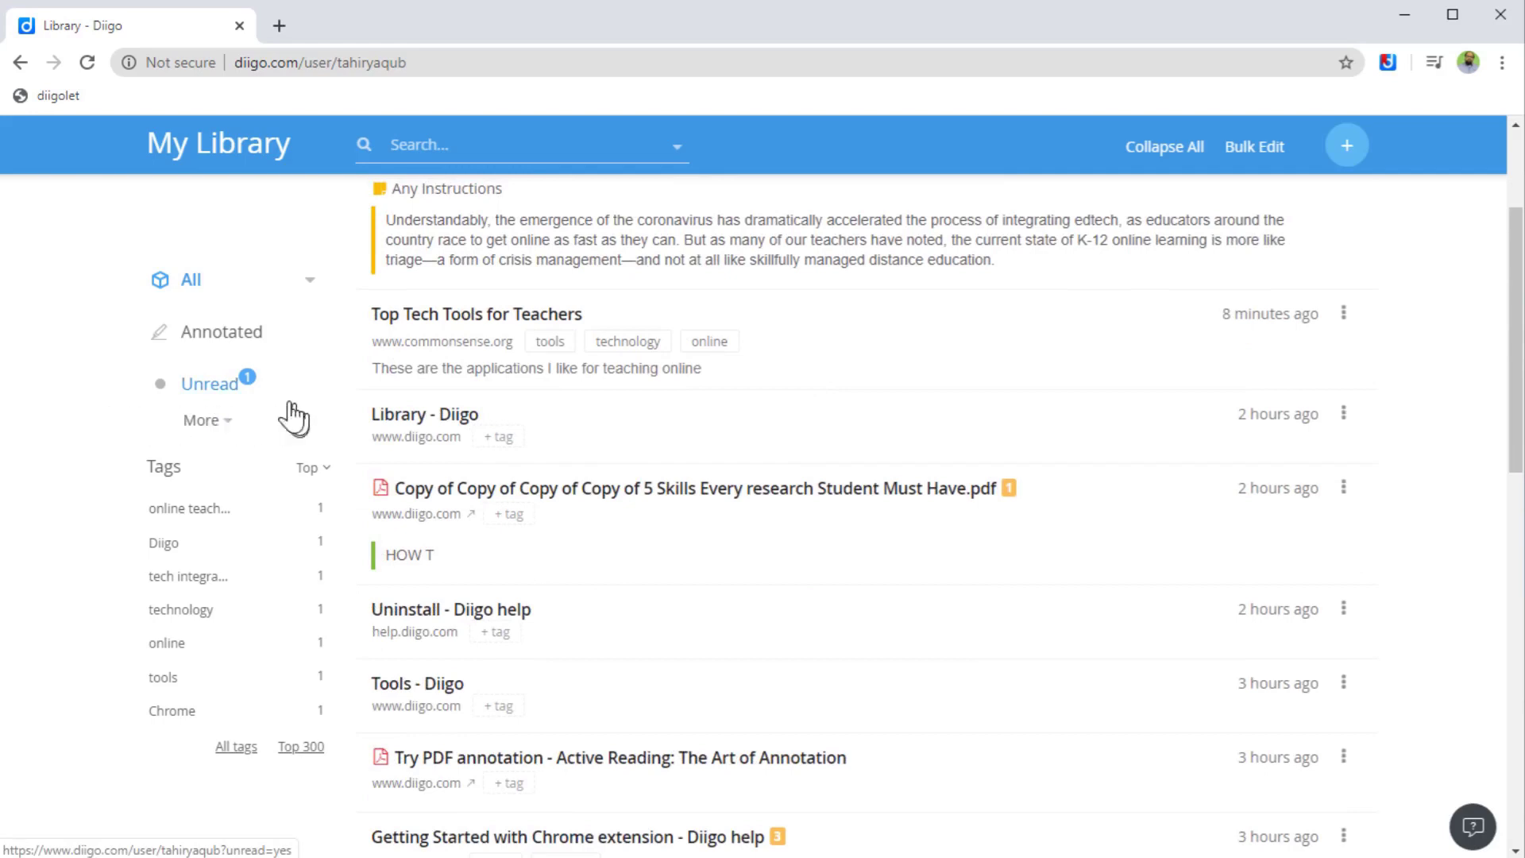
left_click(211, 384)
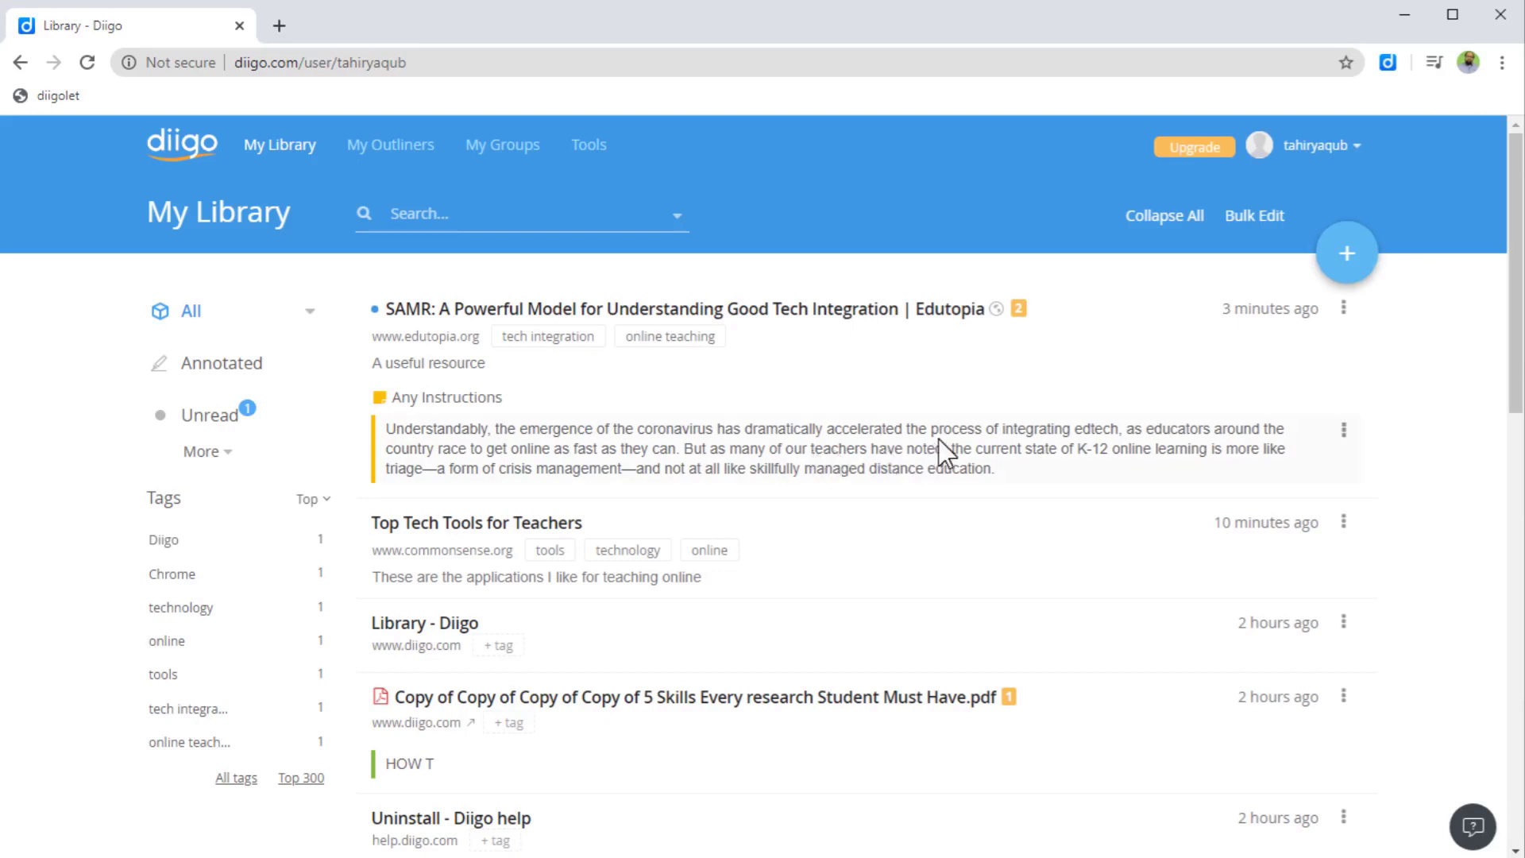
Step: Create a new outliner titled "Technology Integration for Teaching Online"
left_click(394, 154)
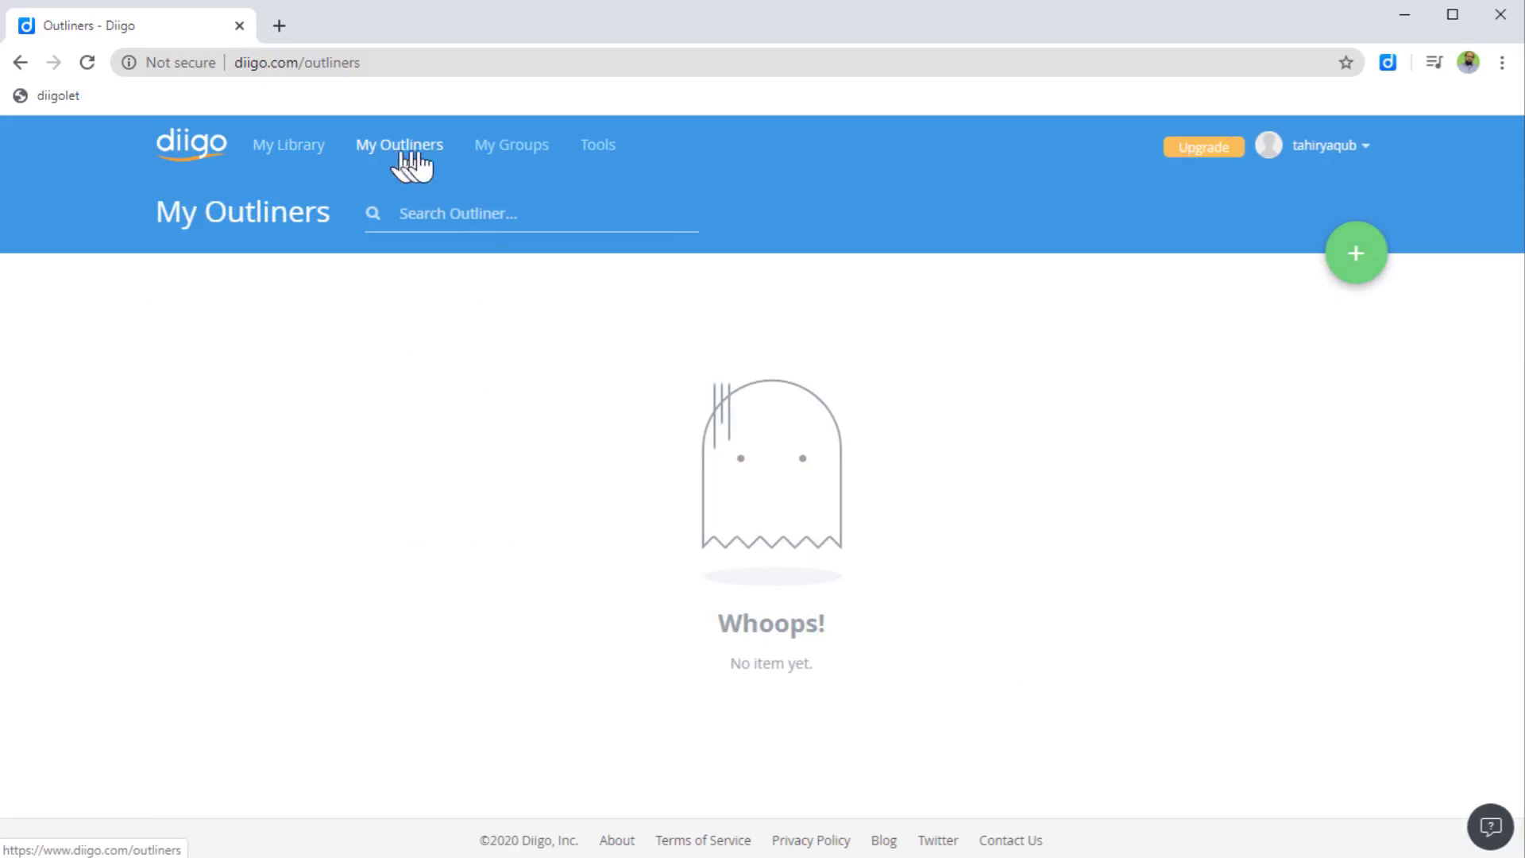
left_click(1355, 262)
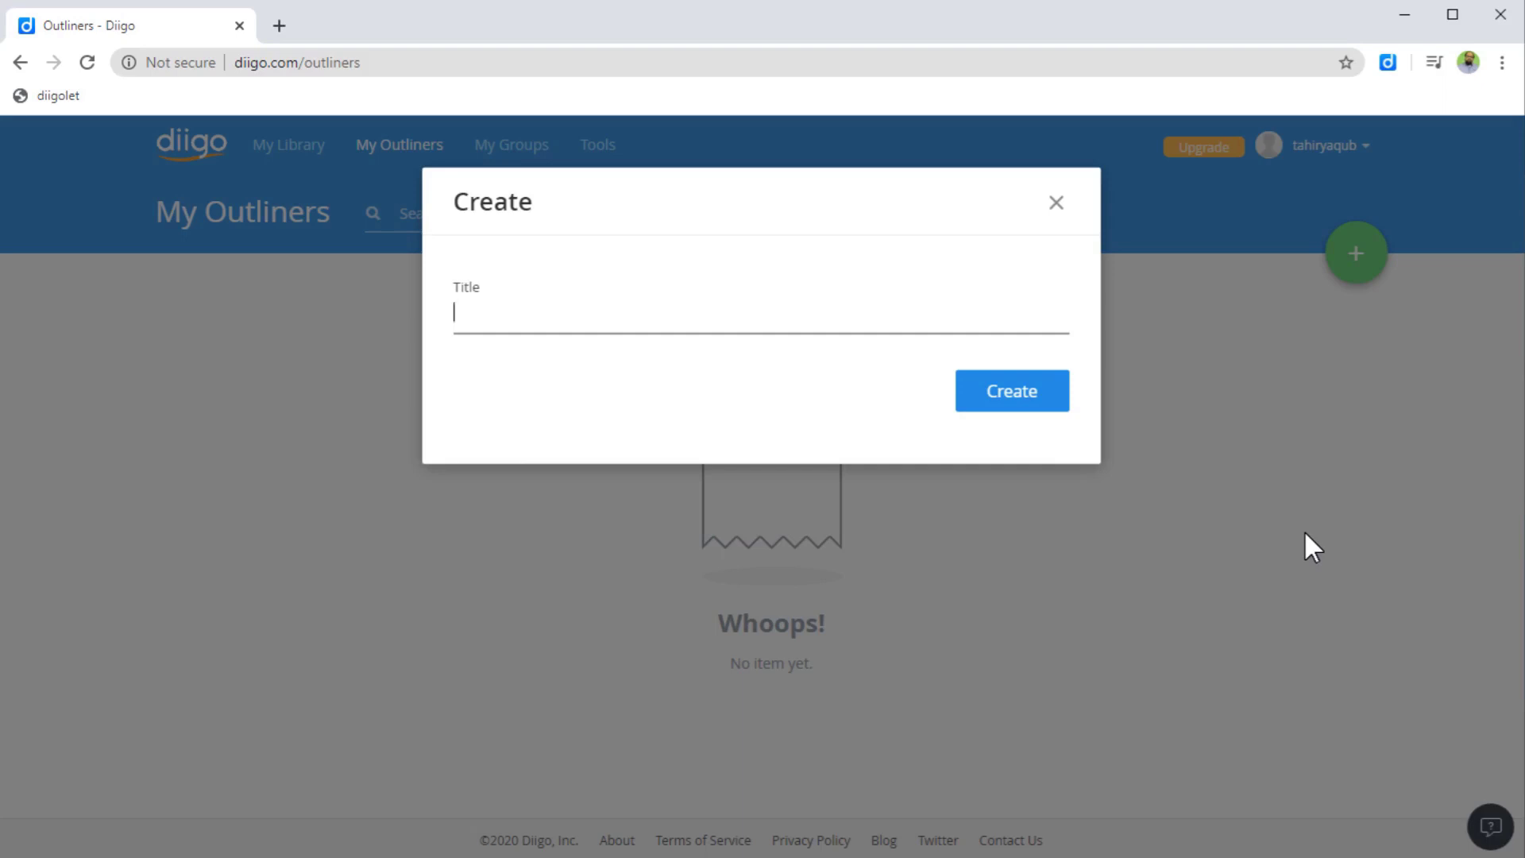
type("Technology Integration for teaching Online")
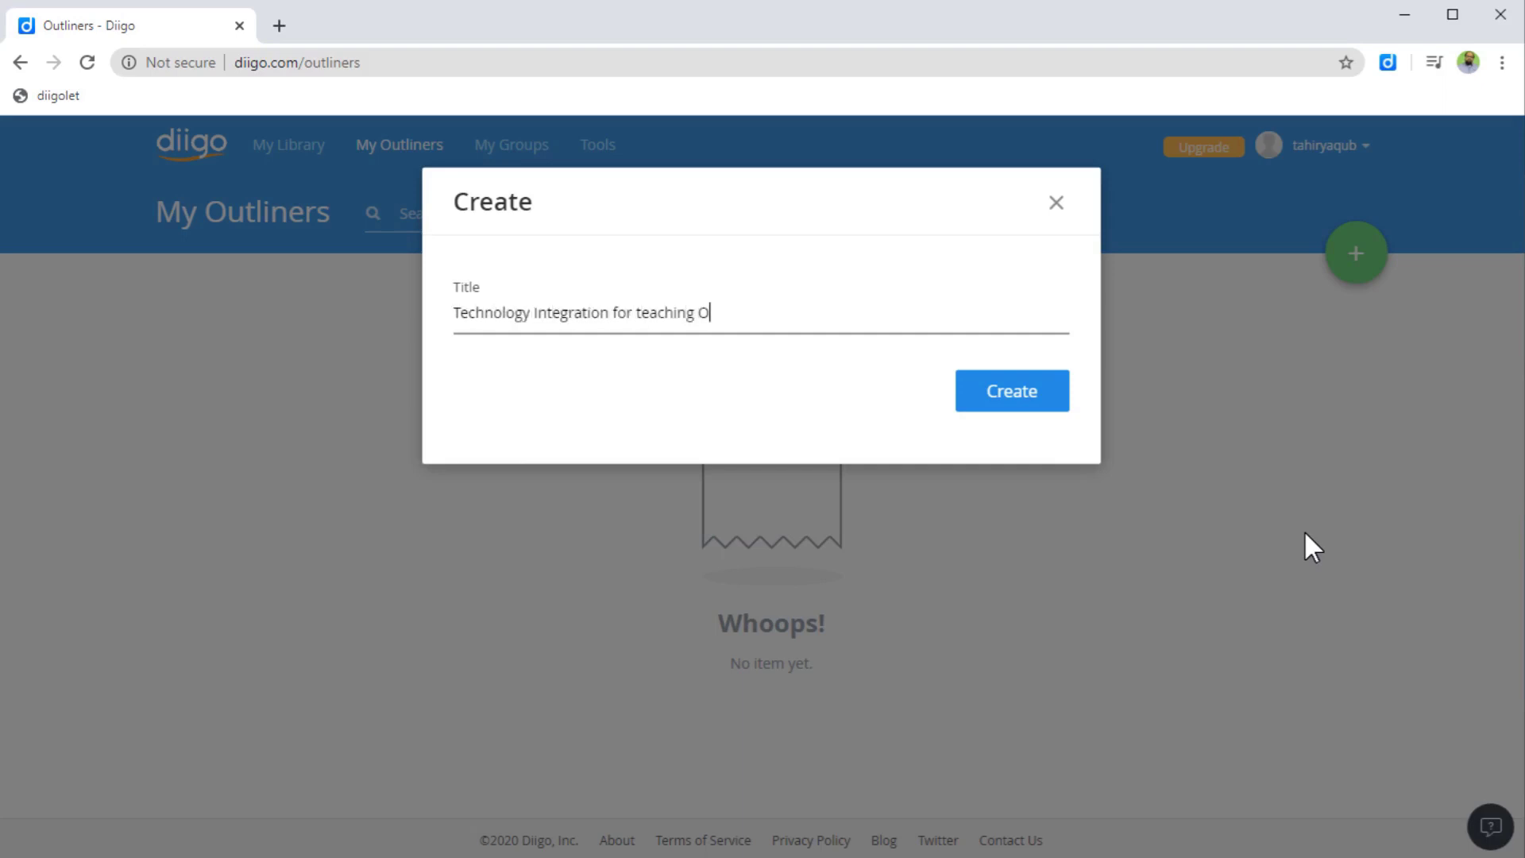
left_click(640, 316)
key("BackSpace")
type("T")
left_click(1013, 407)
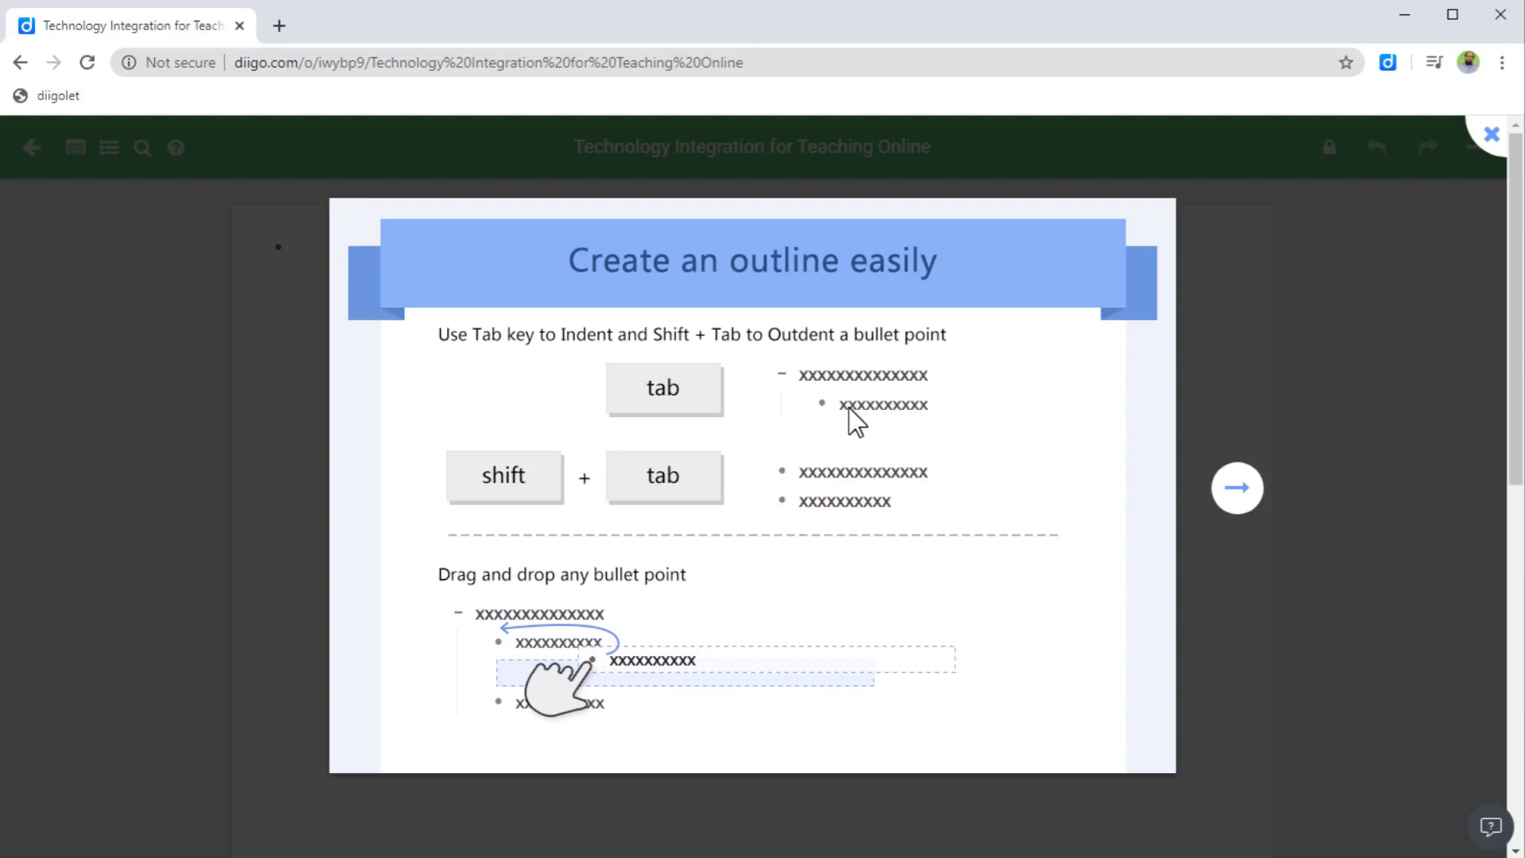
Step: Go through the outliner's introductory guide to the end and bring up the library items available for insertion
left_click(1238, 489)
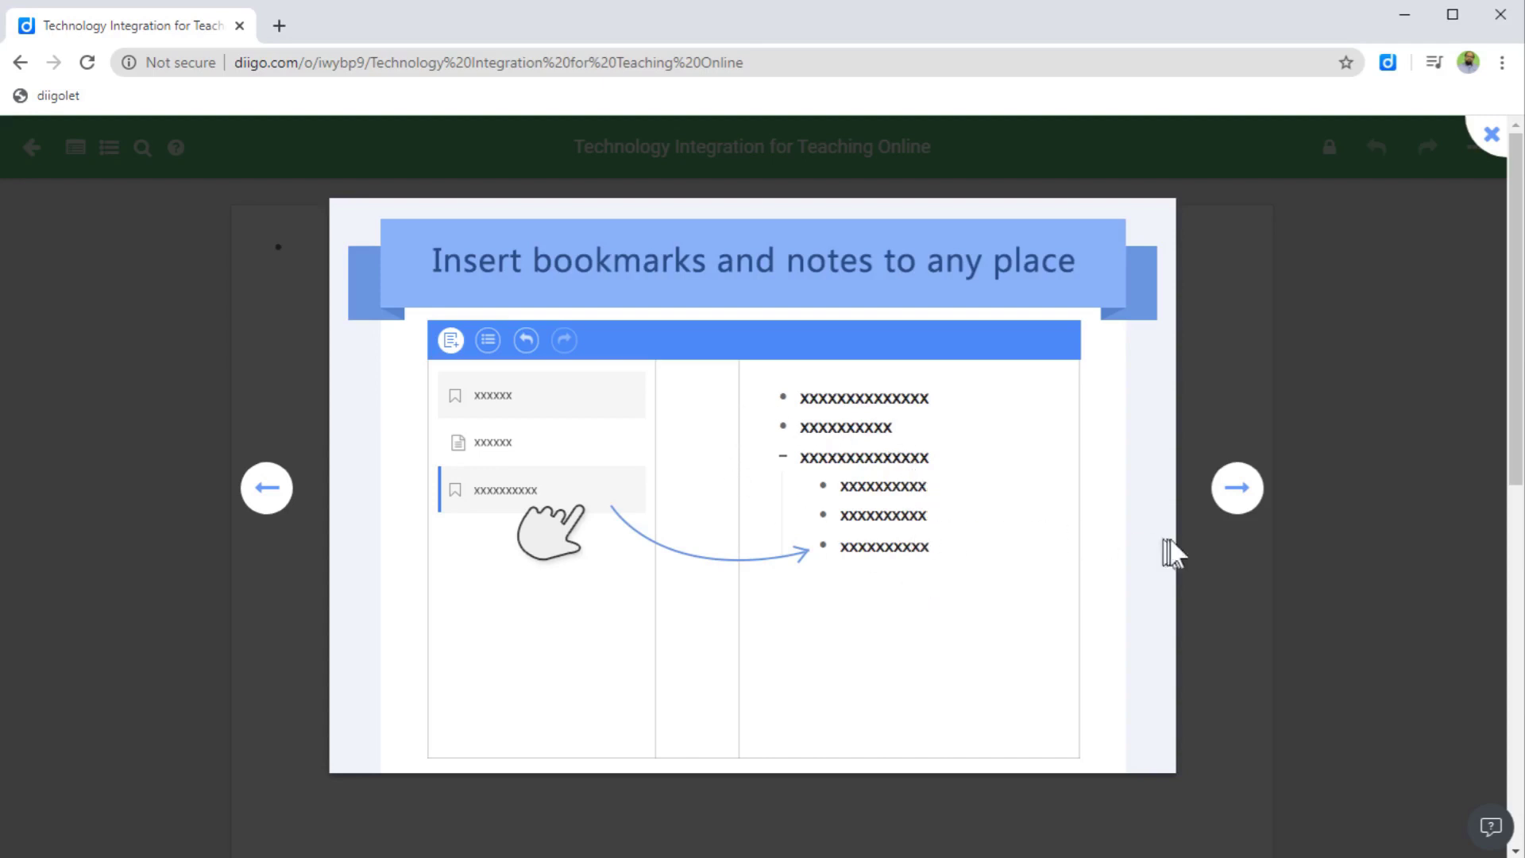
left_click(1238, 488)
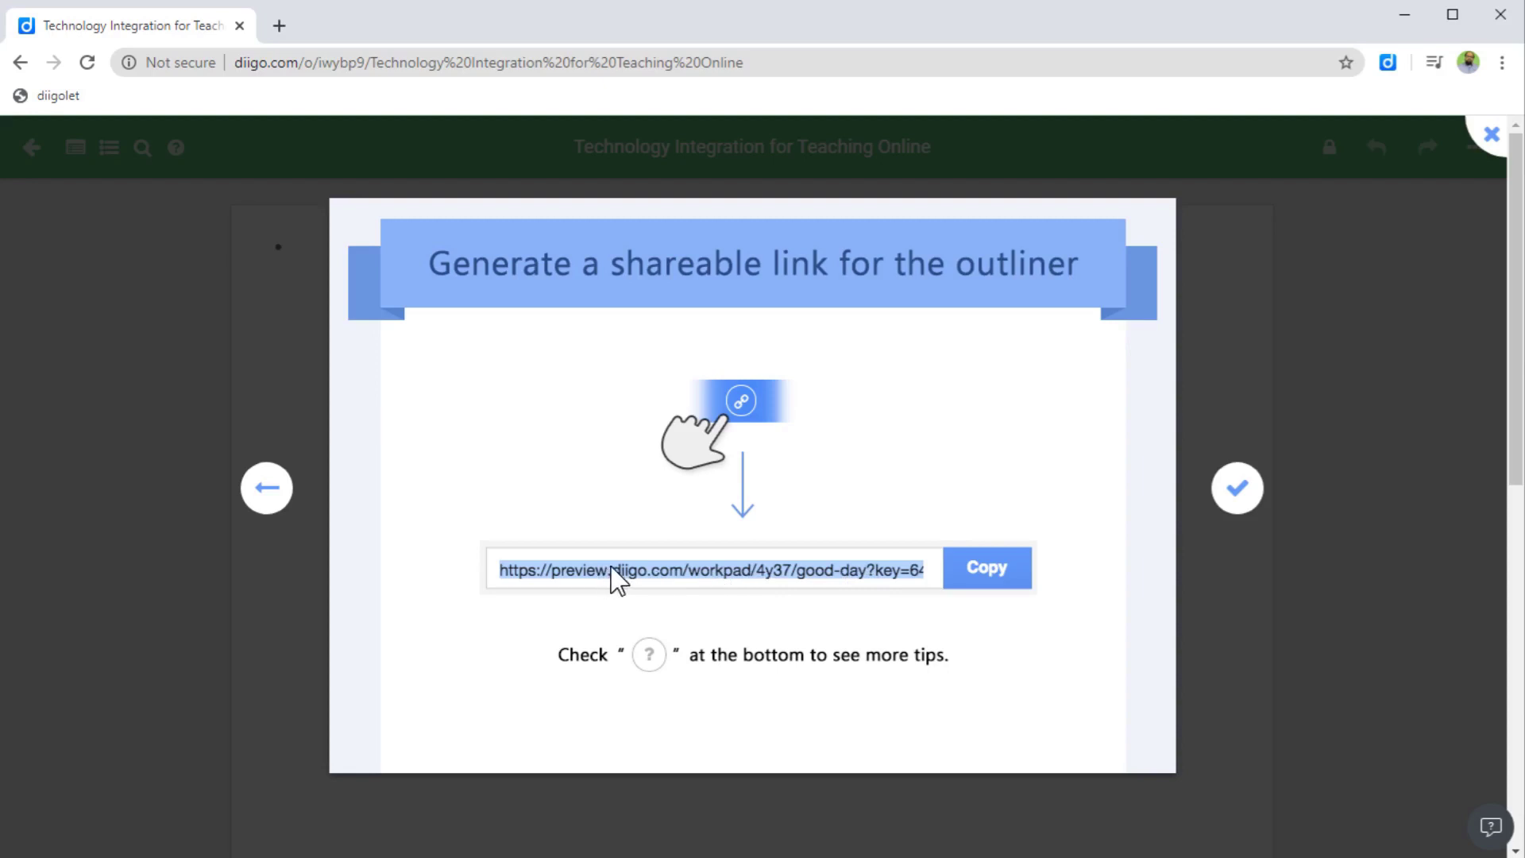
left_click(1235, 489)
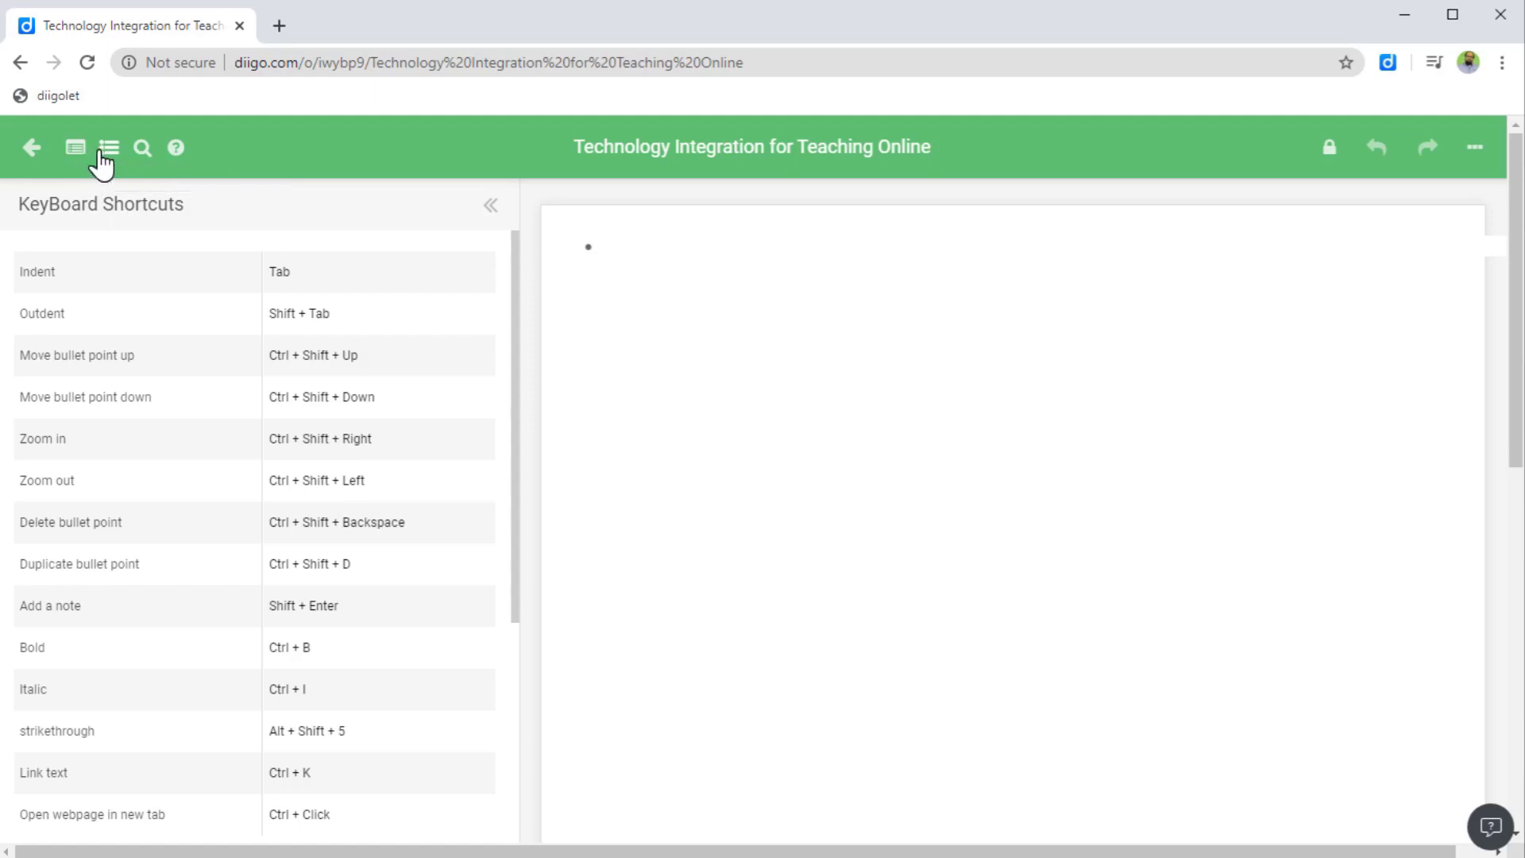
left_click(76, 159)
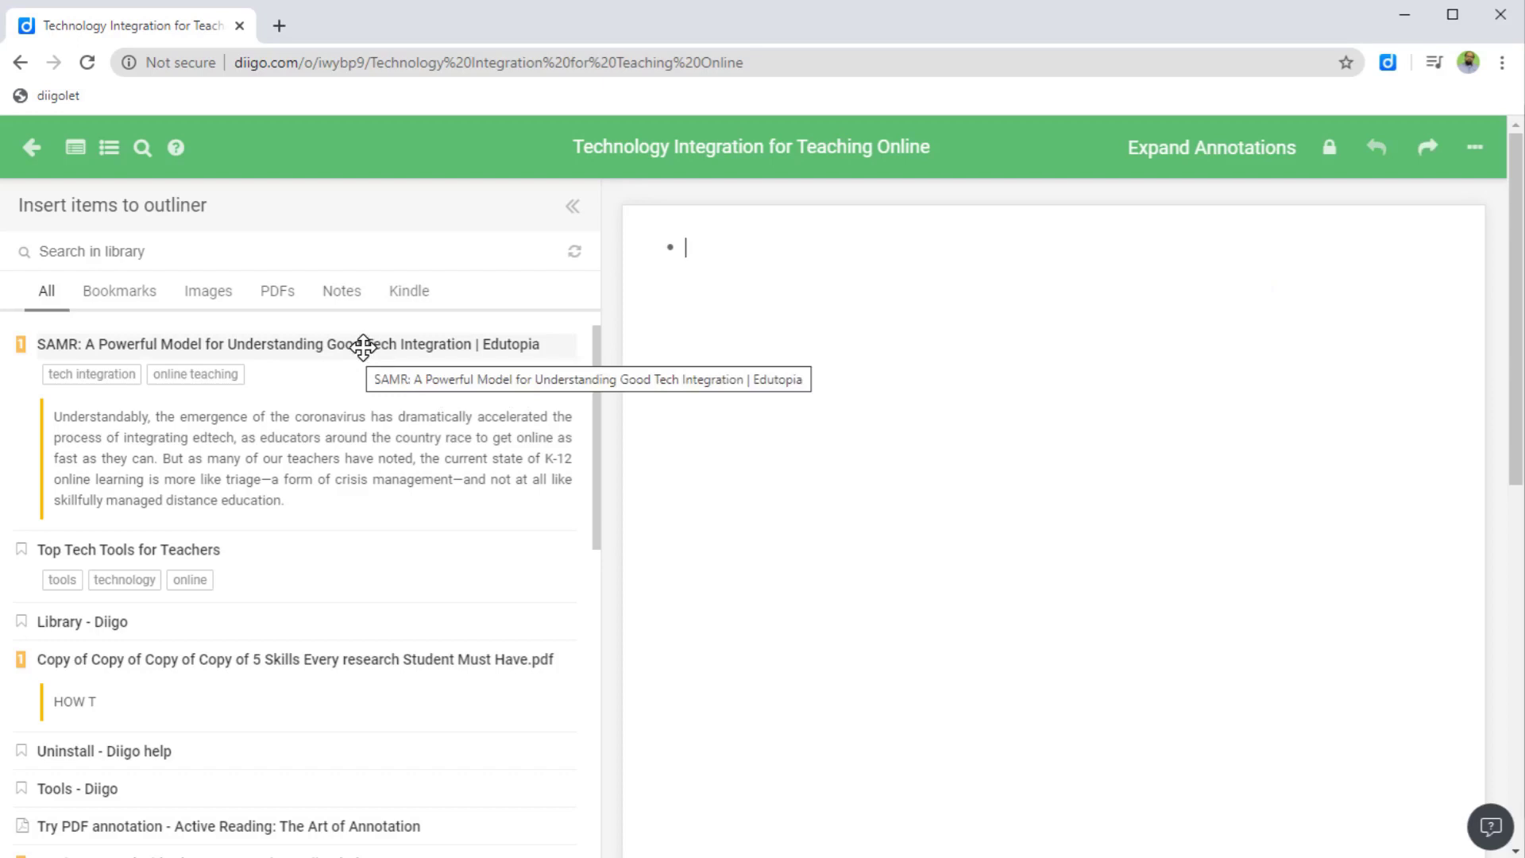
Step: Insert the SAMR Edutopia article and the "Top Tech Tools for Teachers" bookmark into the outliner, removing the empty first bullet
left_click_drag(363, 346, 999, 321)
triple_click(742, 283)
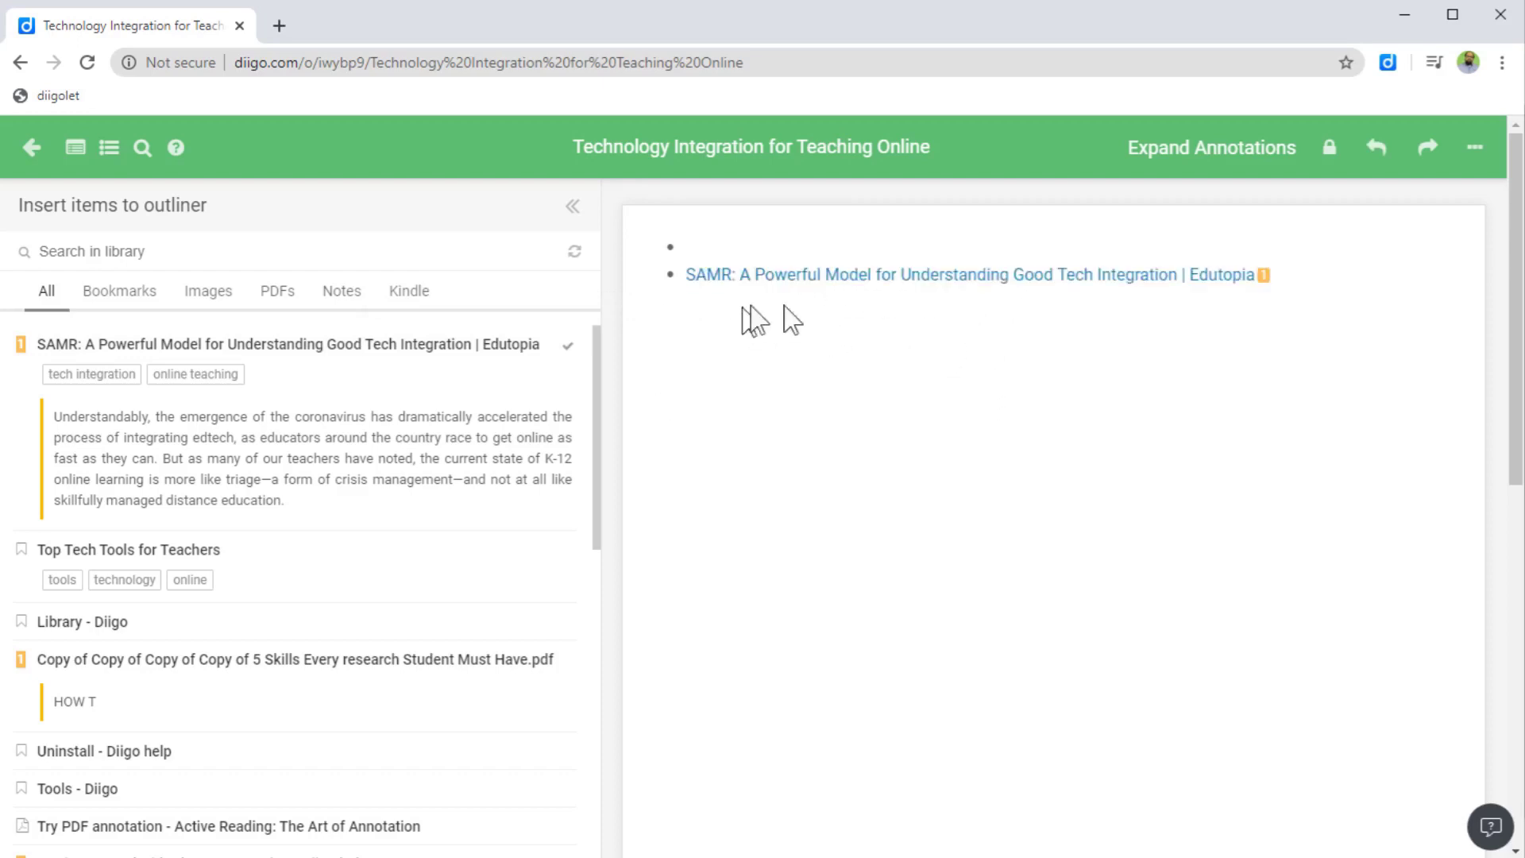
left_click(693, 249)
key("Delete")
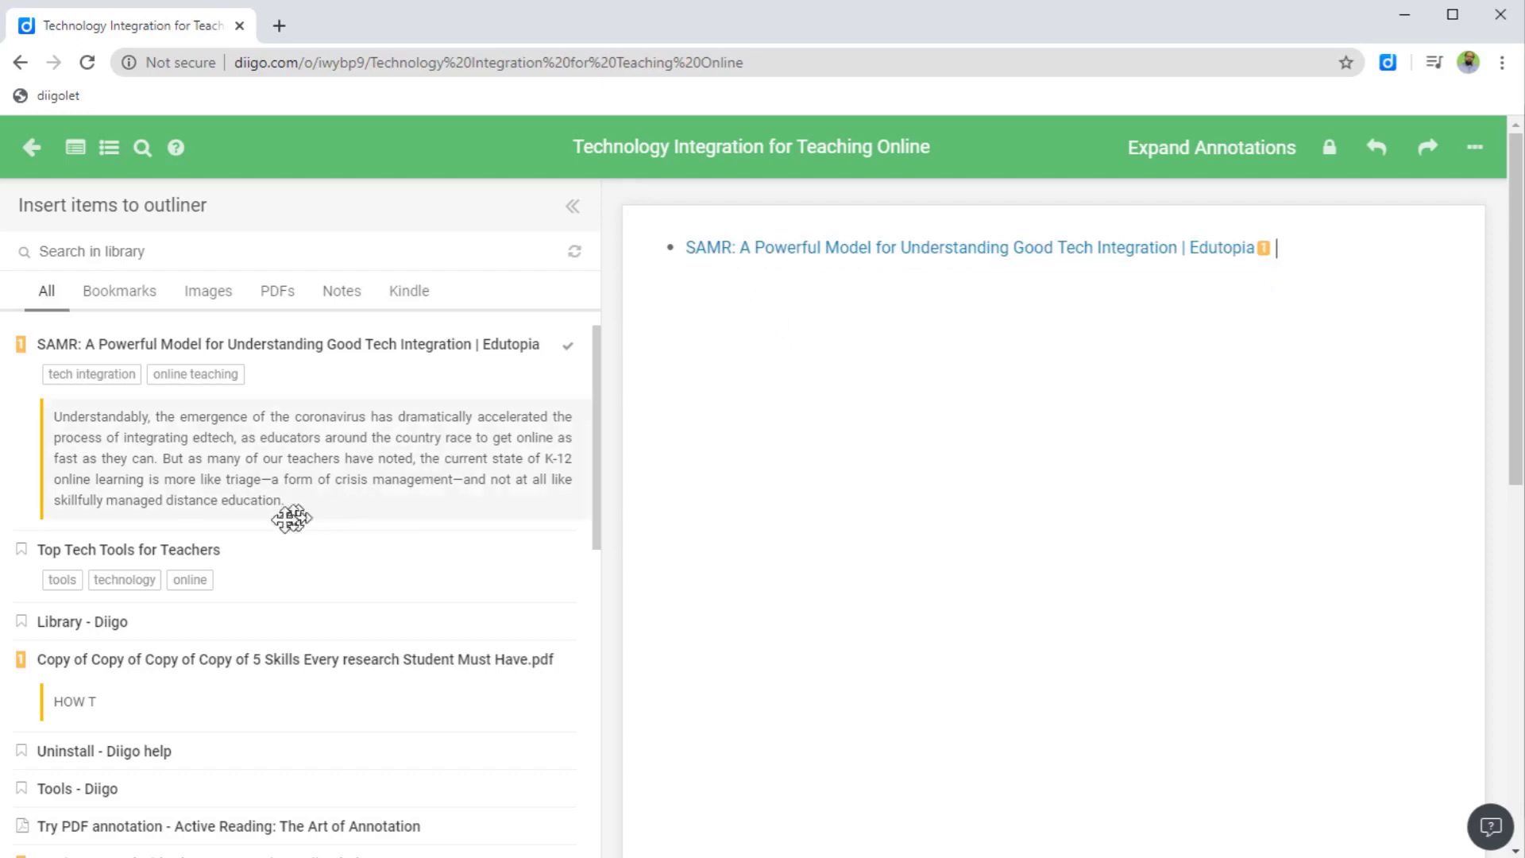
left_click_drag(175, 550, 883, 299)
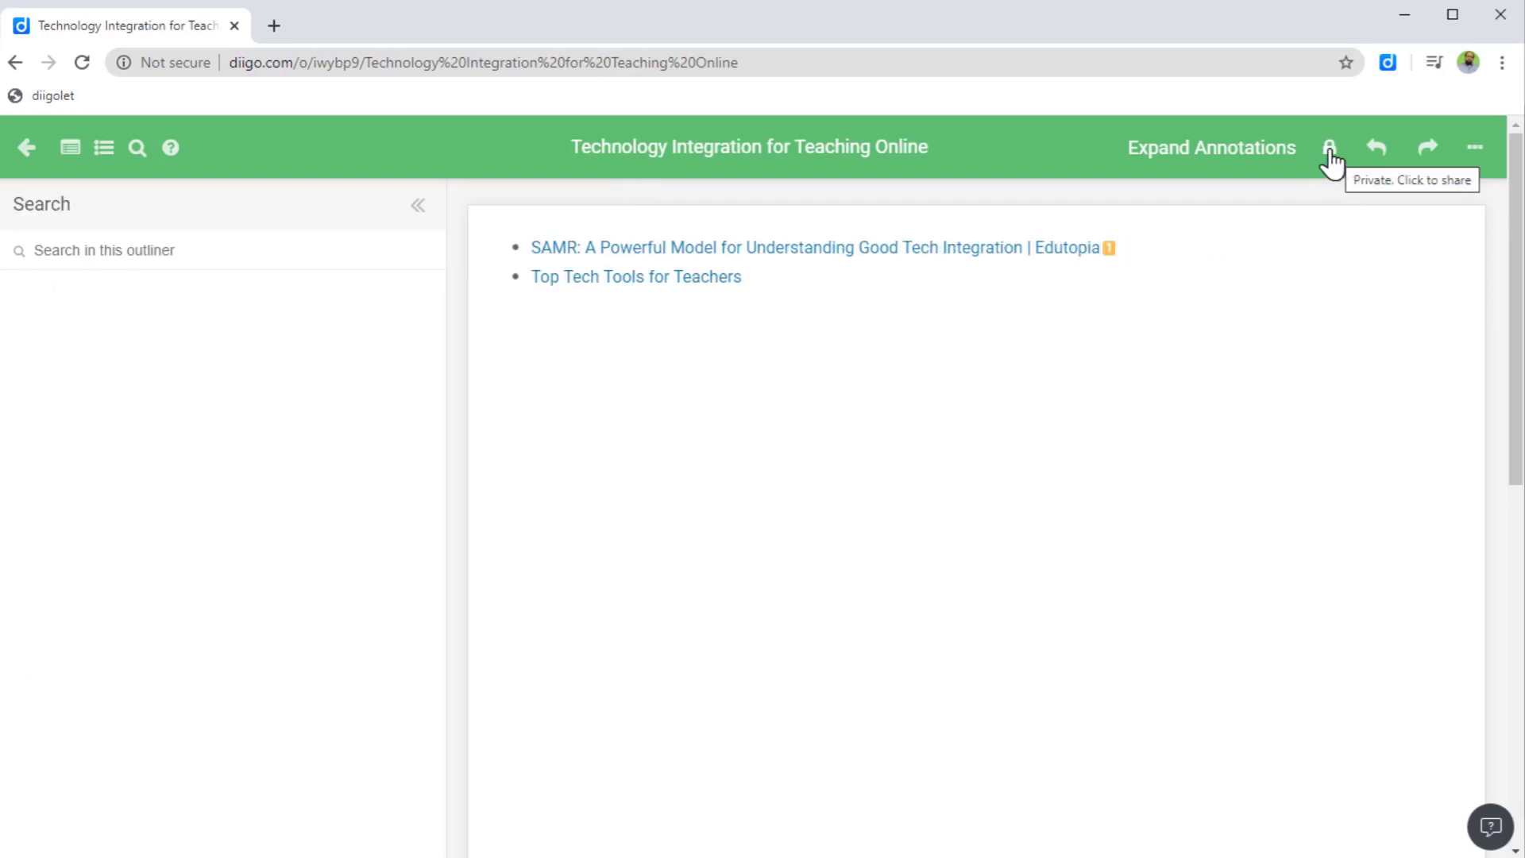
Step: Generate a secret sharable link for the outliner, copy it, and choose to share it by e-mail
left_click(1330, 151)
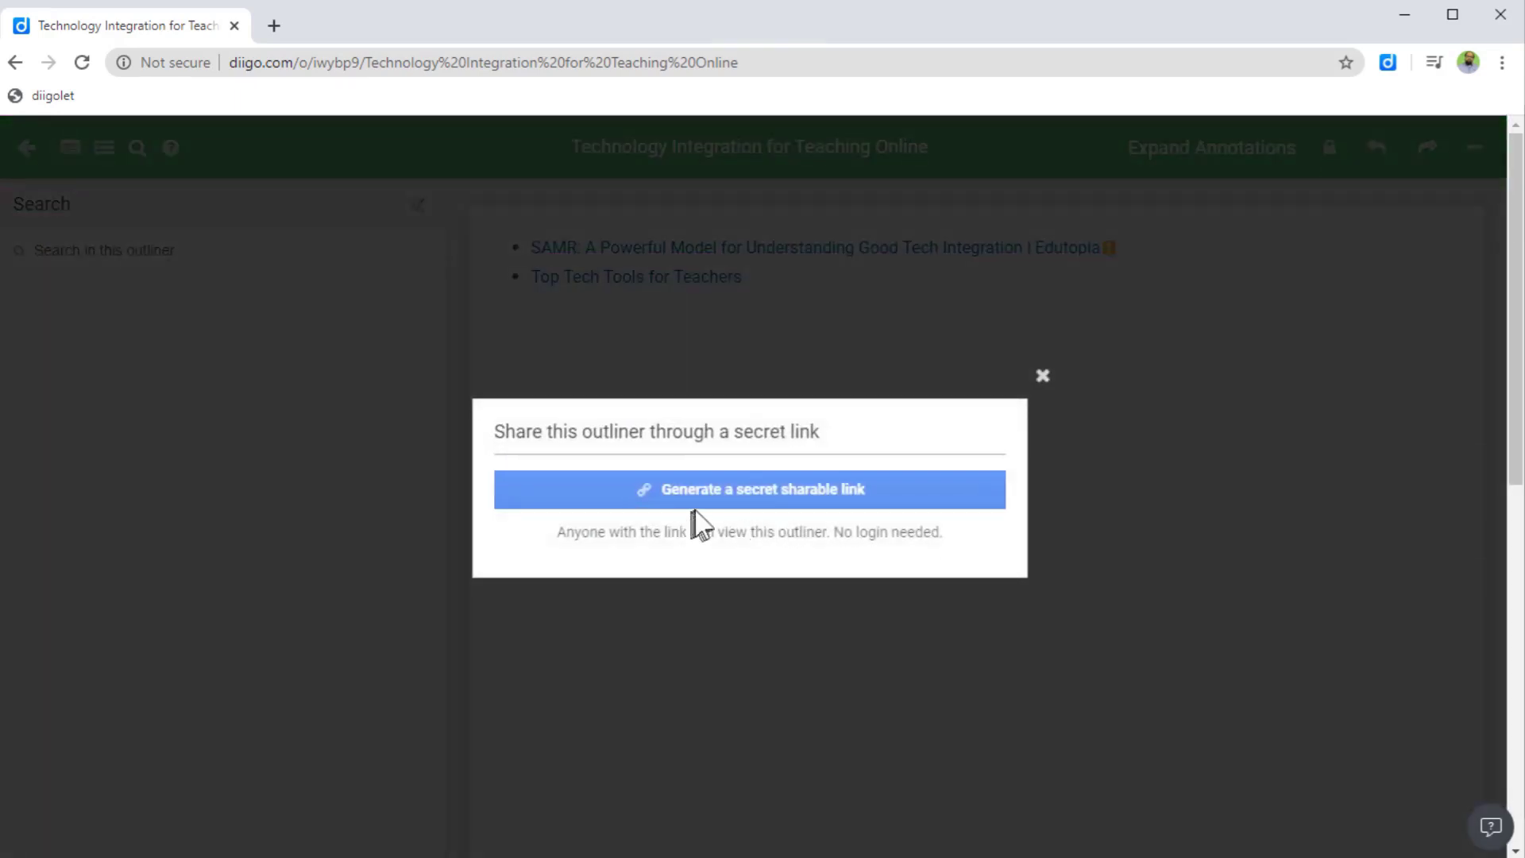
left_click(792, 495)
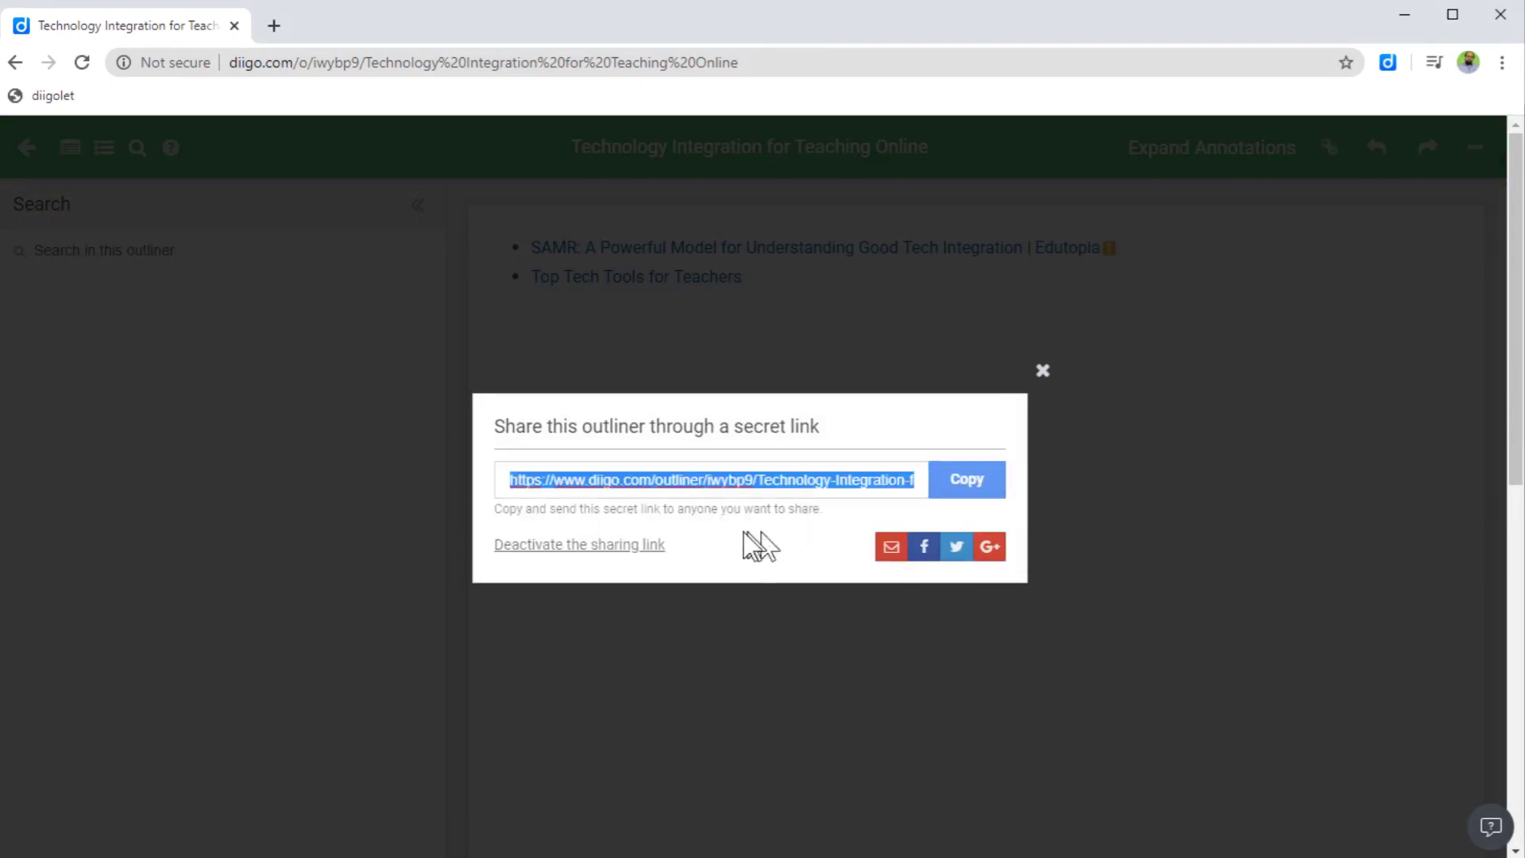
left_click(964, 501)
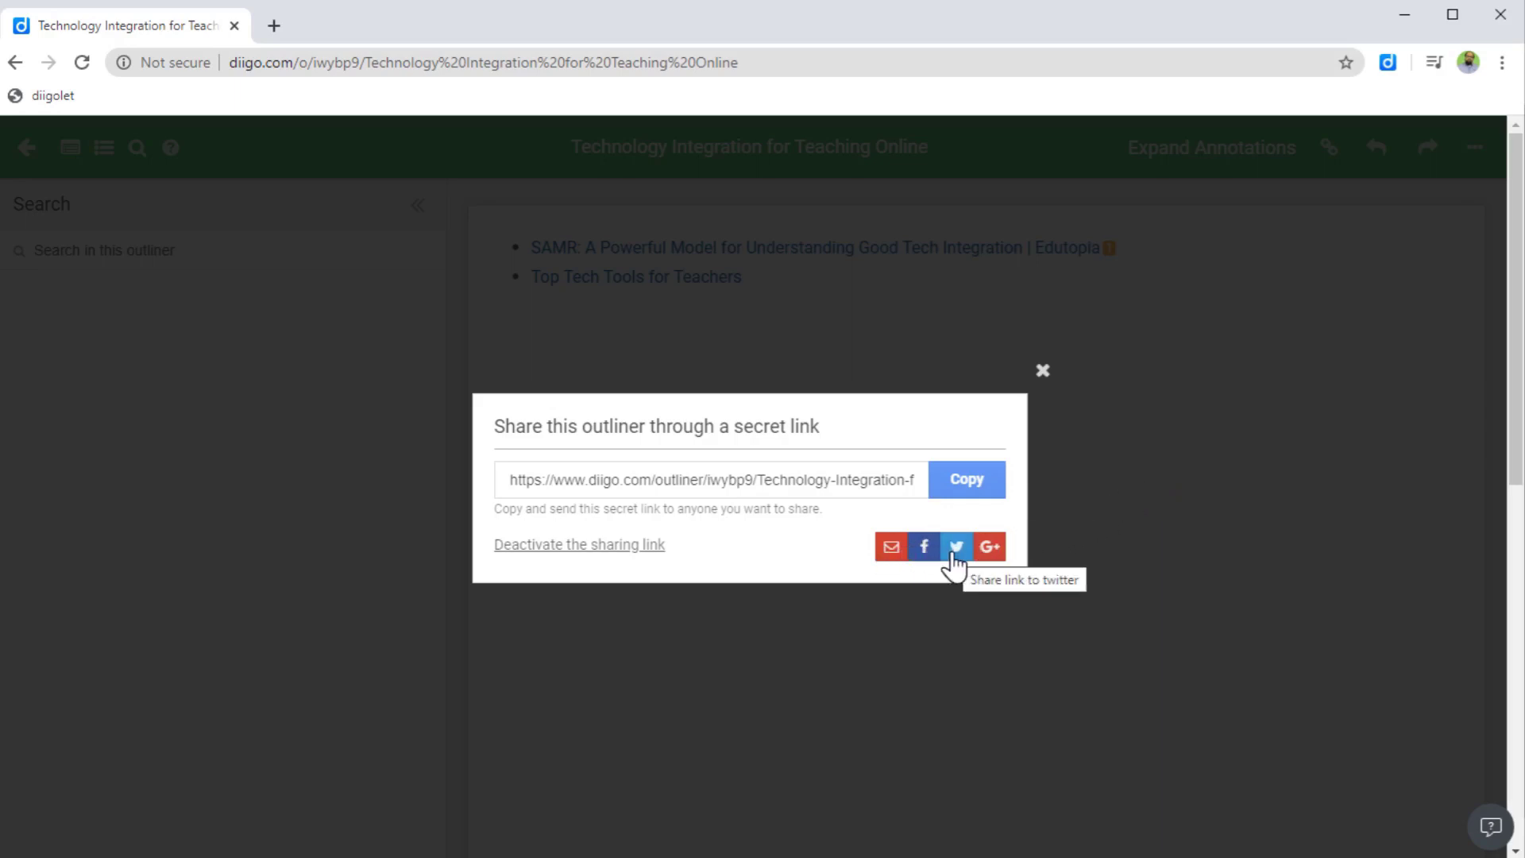
left_click(888, 549)
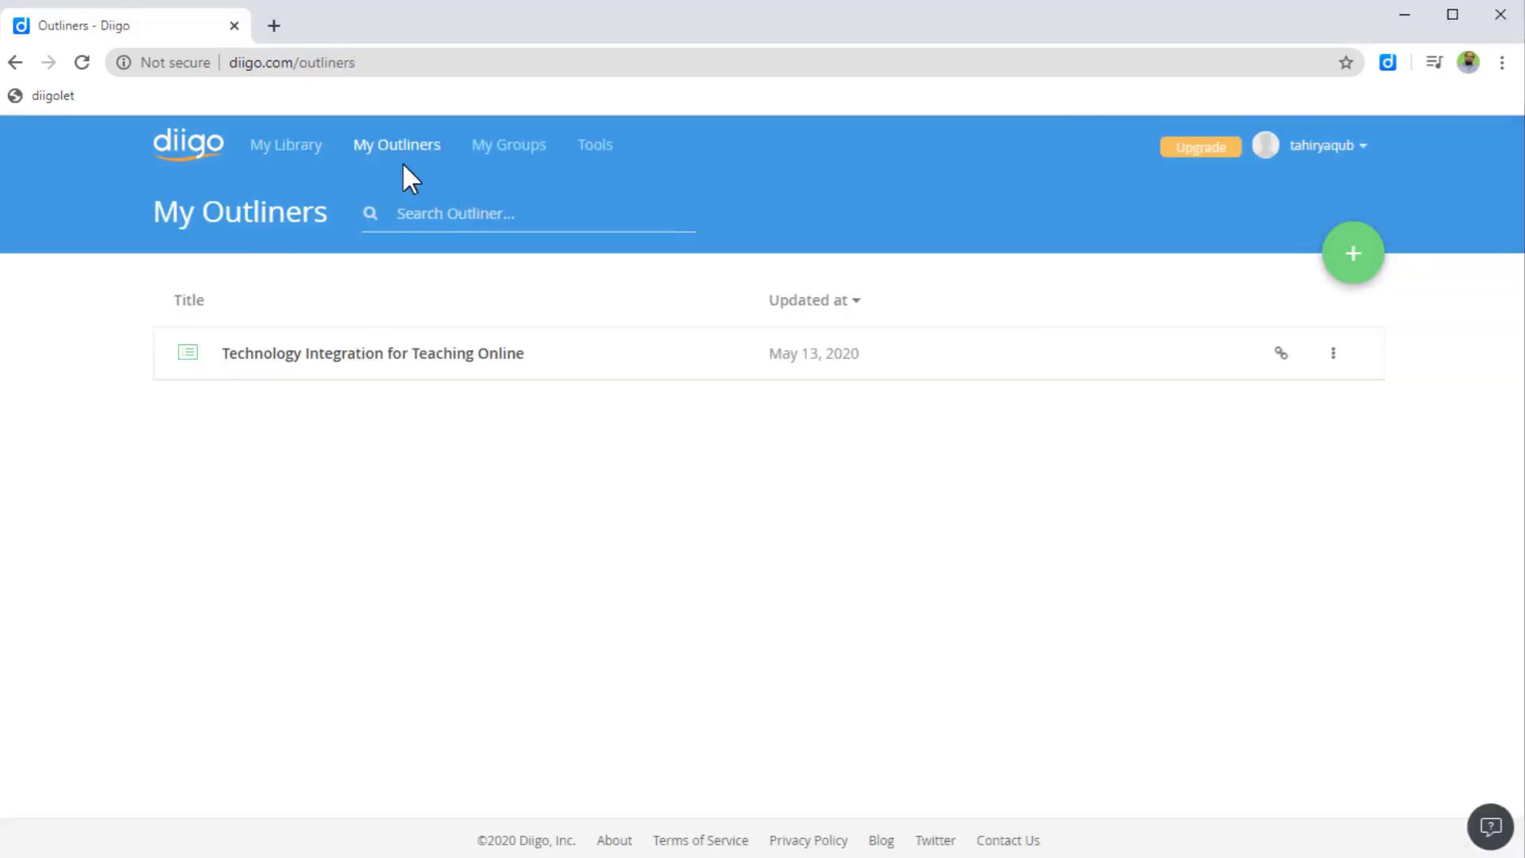
Step: Open the form for creating a new group in My Groups and review its name, URL, category, privacy and membership options
left_click(525, 151)
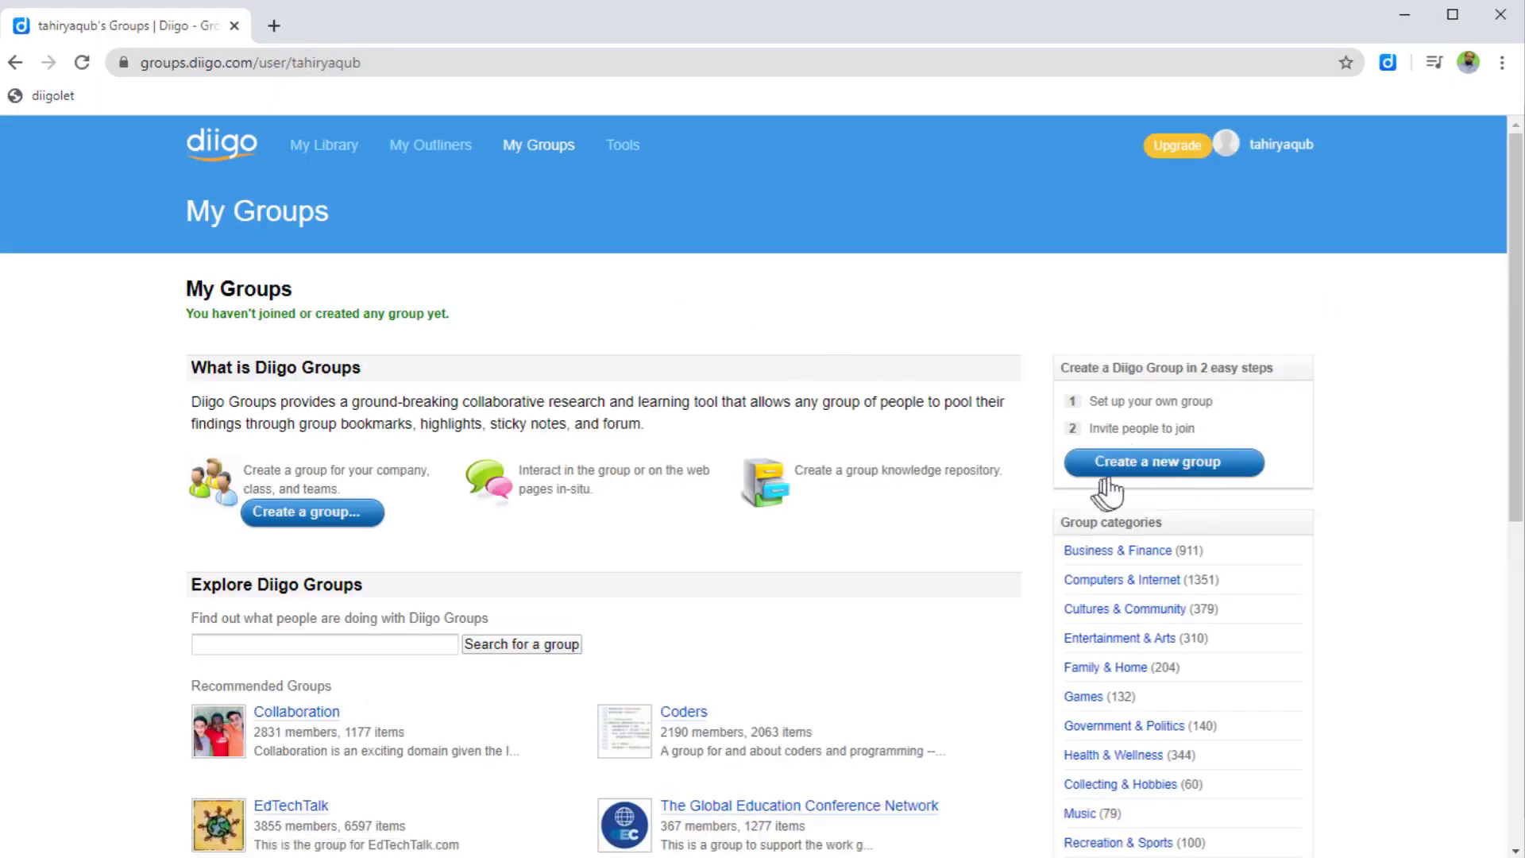
left_click(1138, 475)
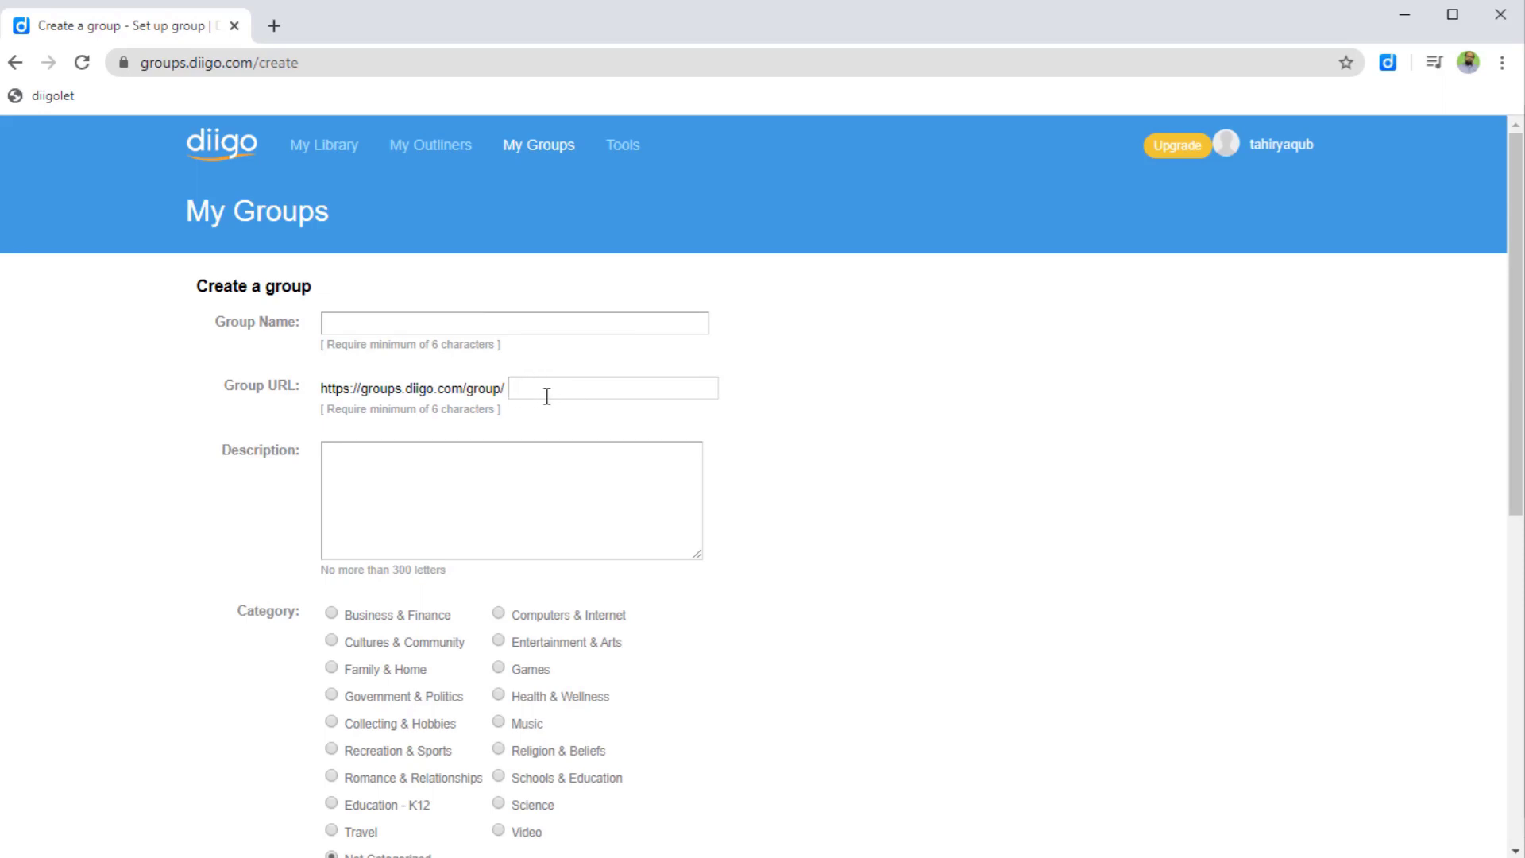
scroll(546, 395, "down", 5)
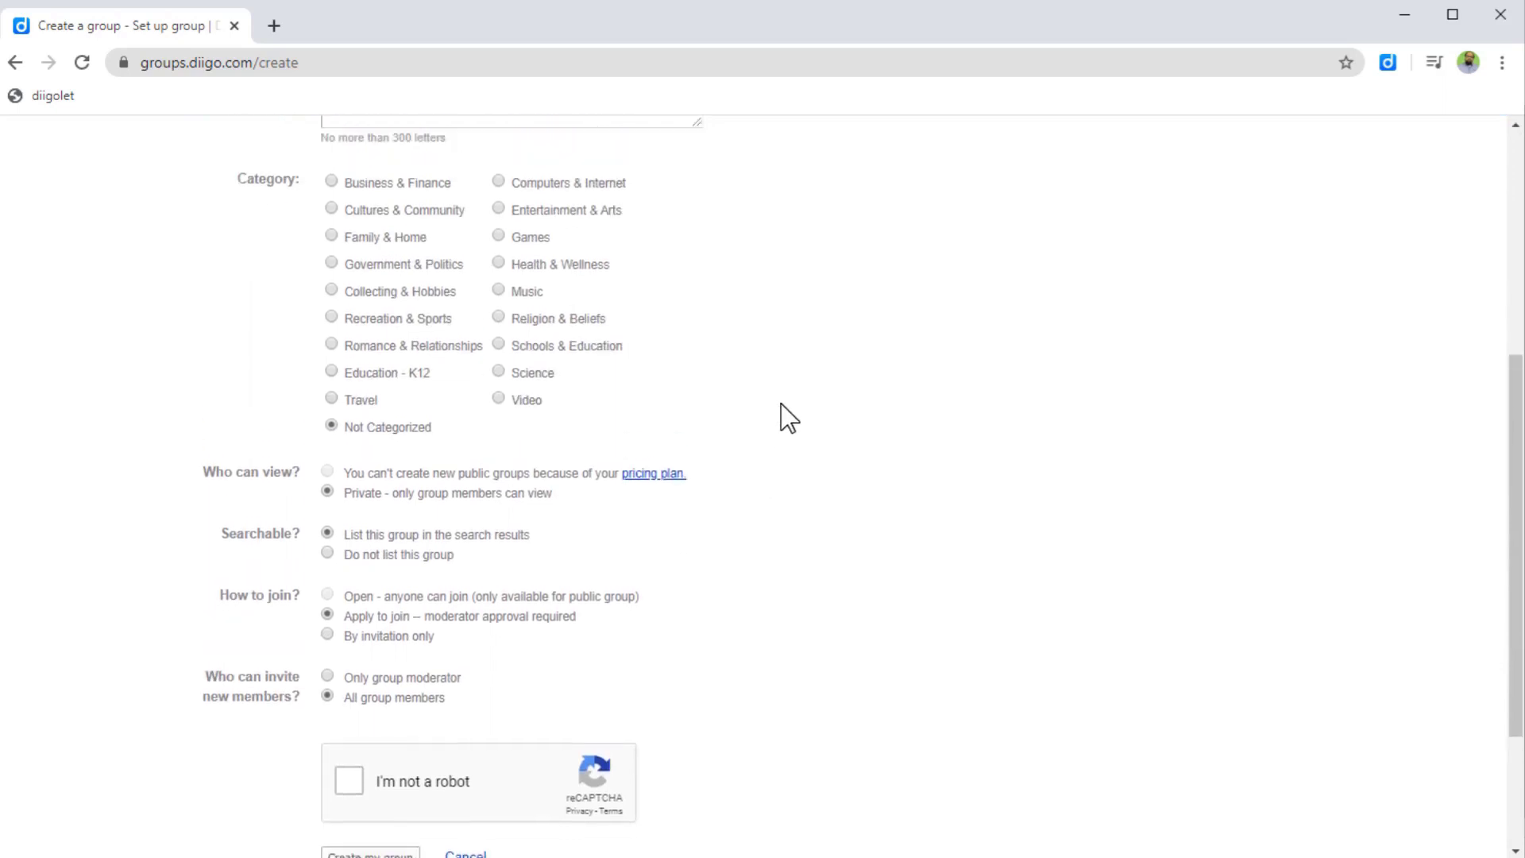
scroll(885, 456, "down", 3)
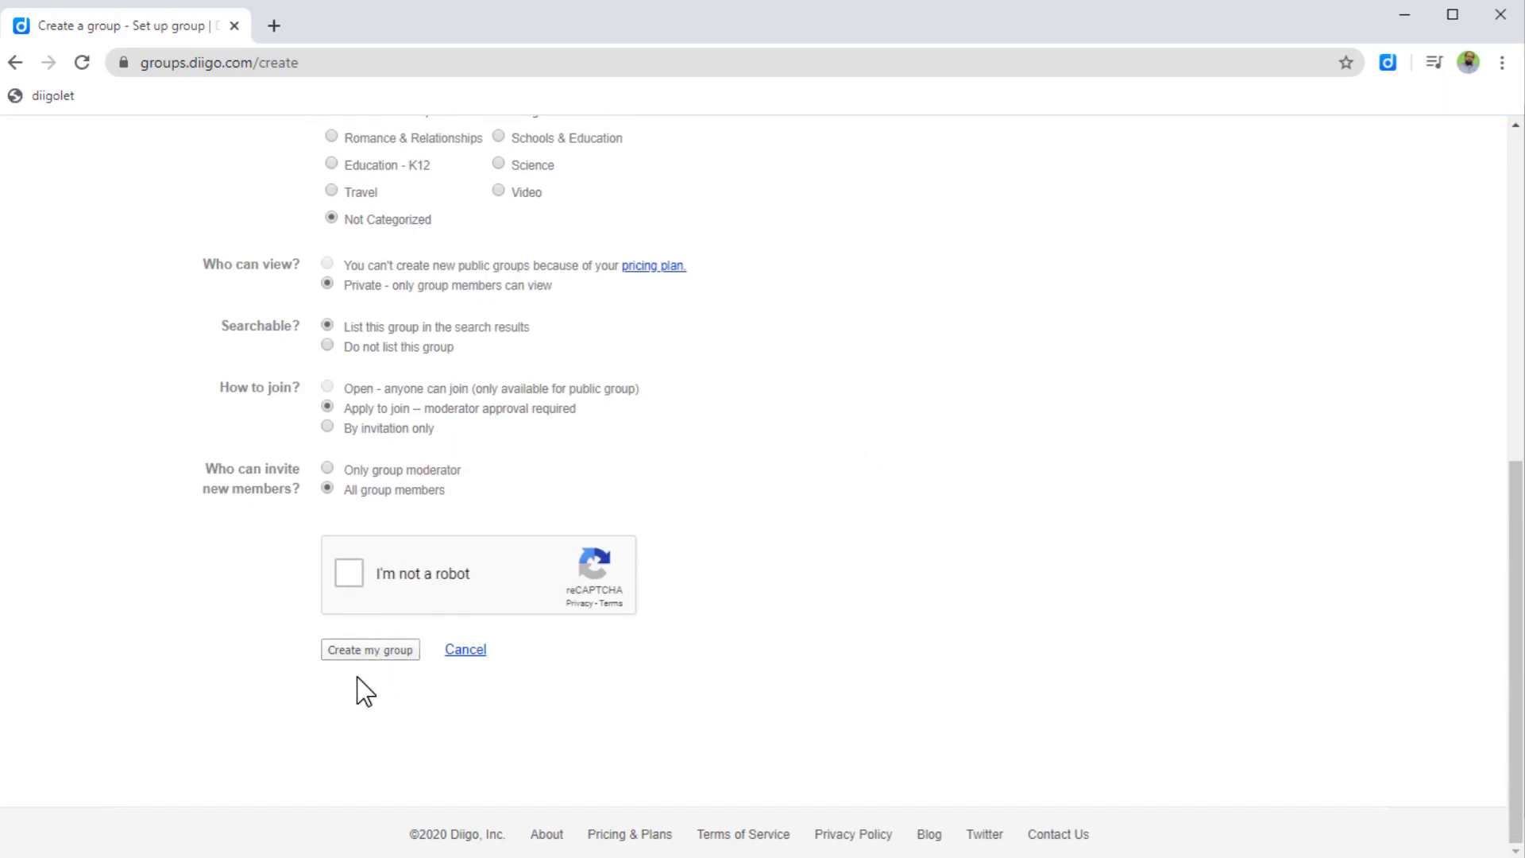
scroll(1049, 363, "up", 8)
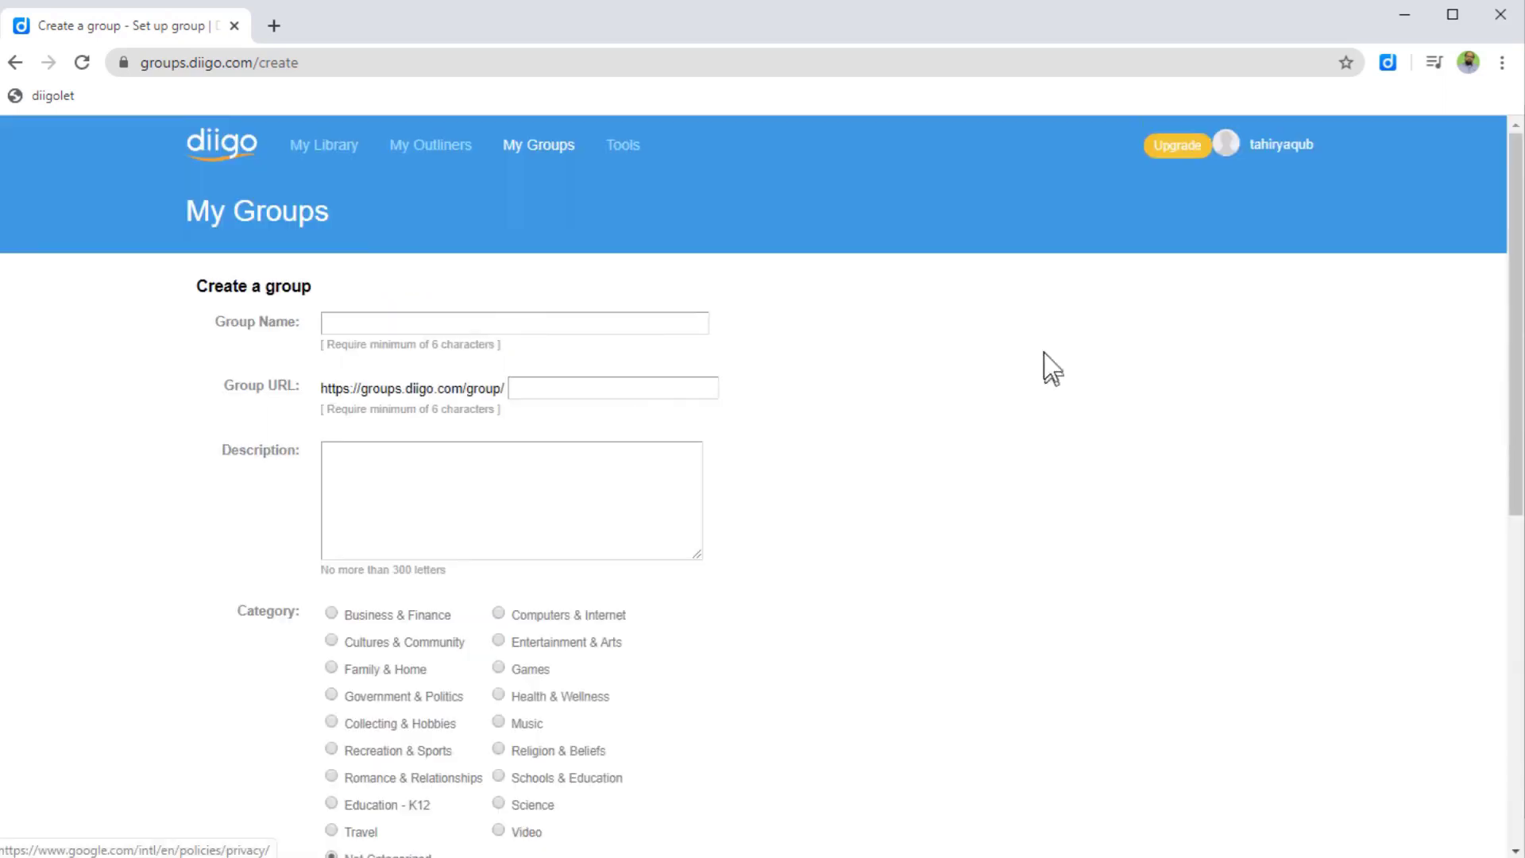